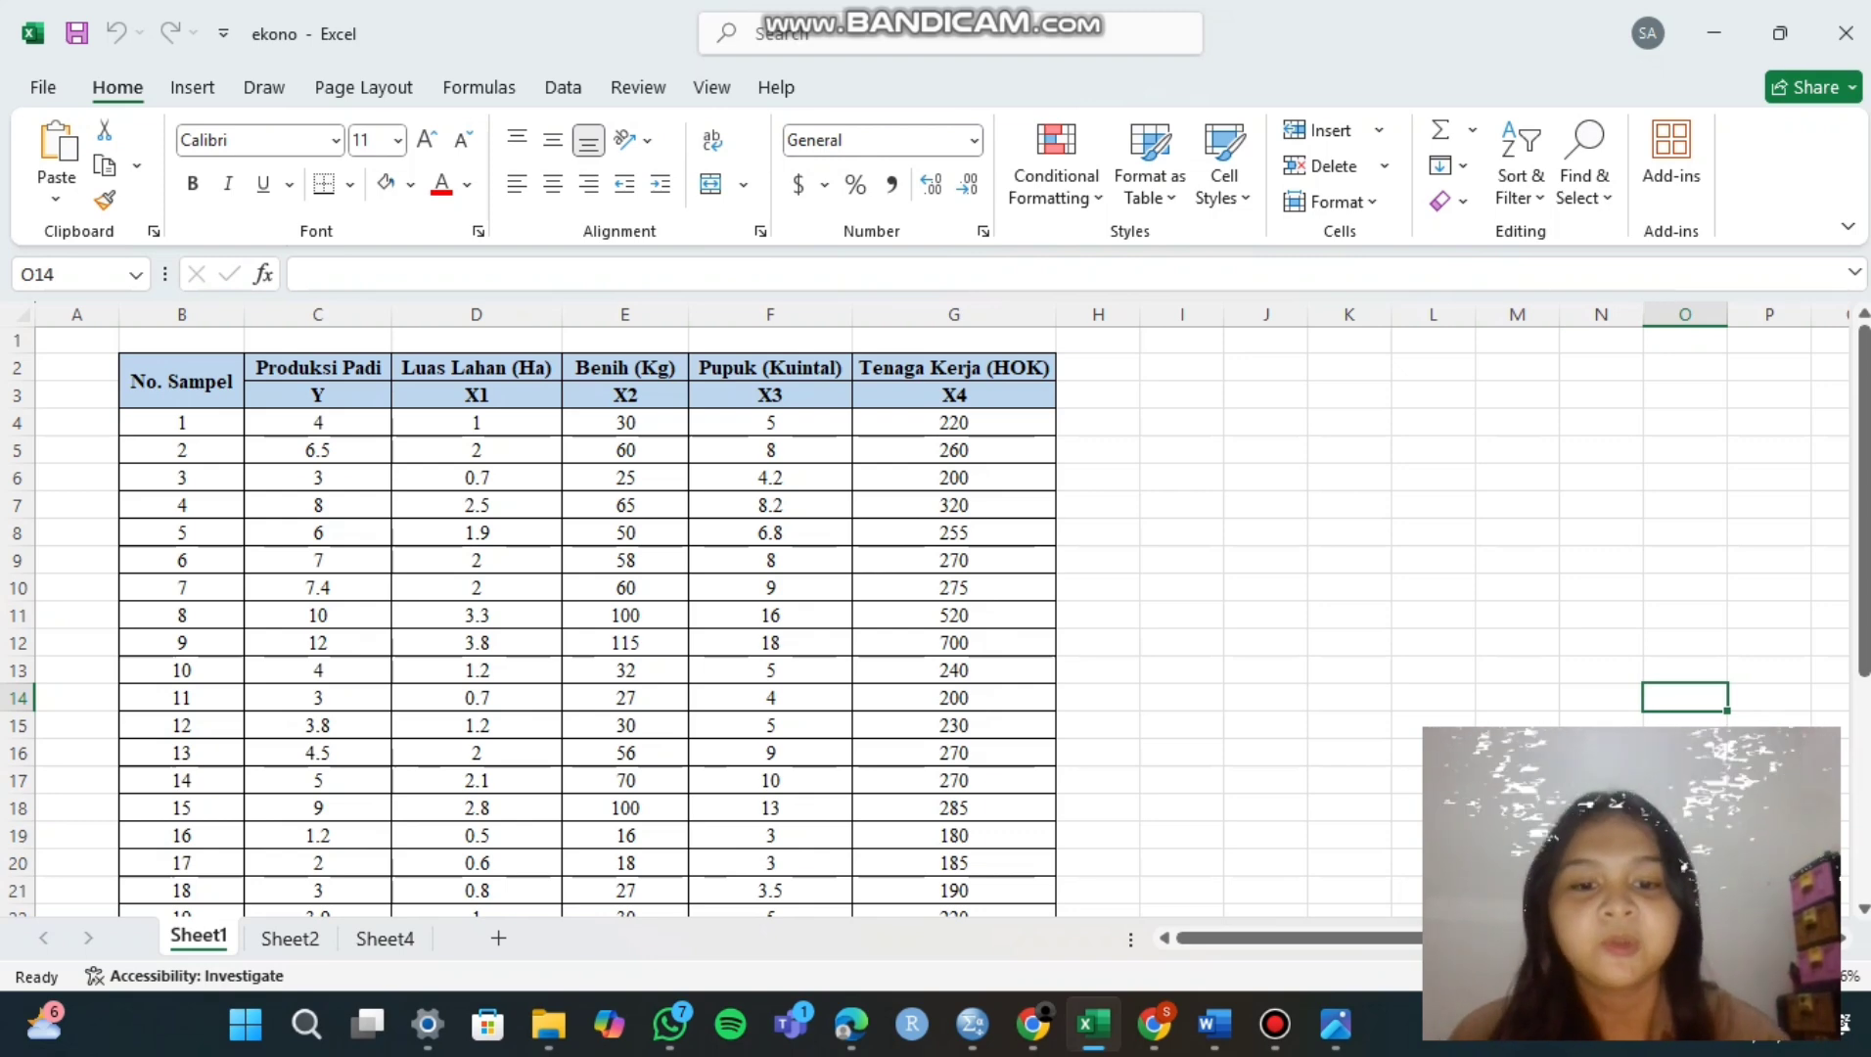
Switch to the SPSS data editor and rename the five variables Y, X1, X2, X3 and X4
mouse_move(972, 1024)
left_click(972, 881)
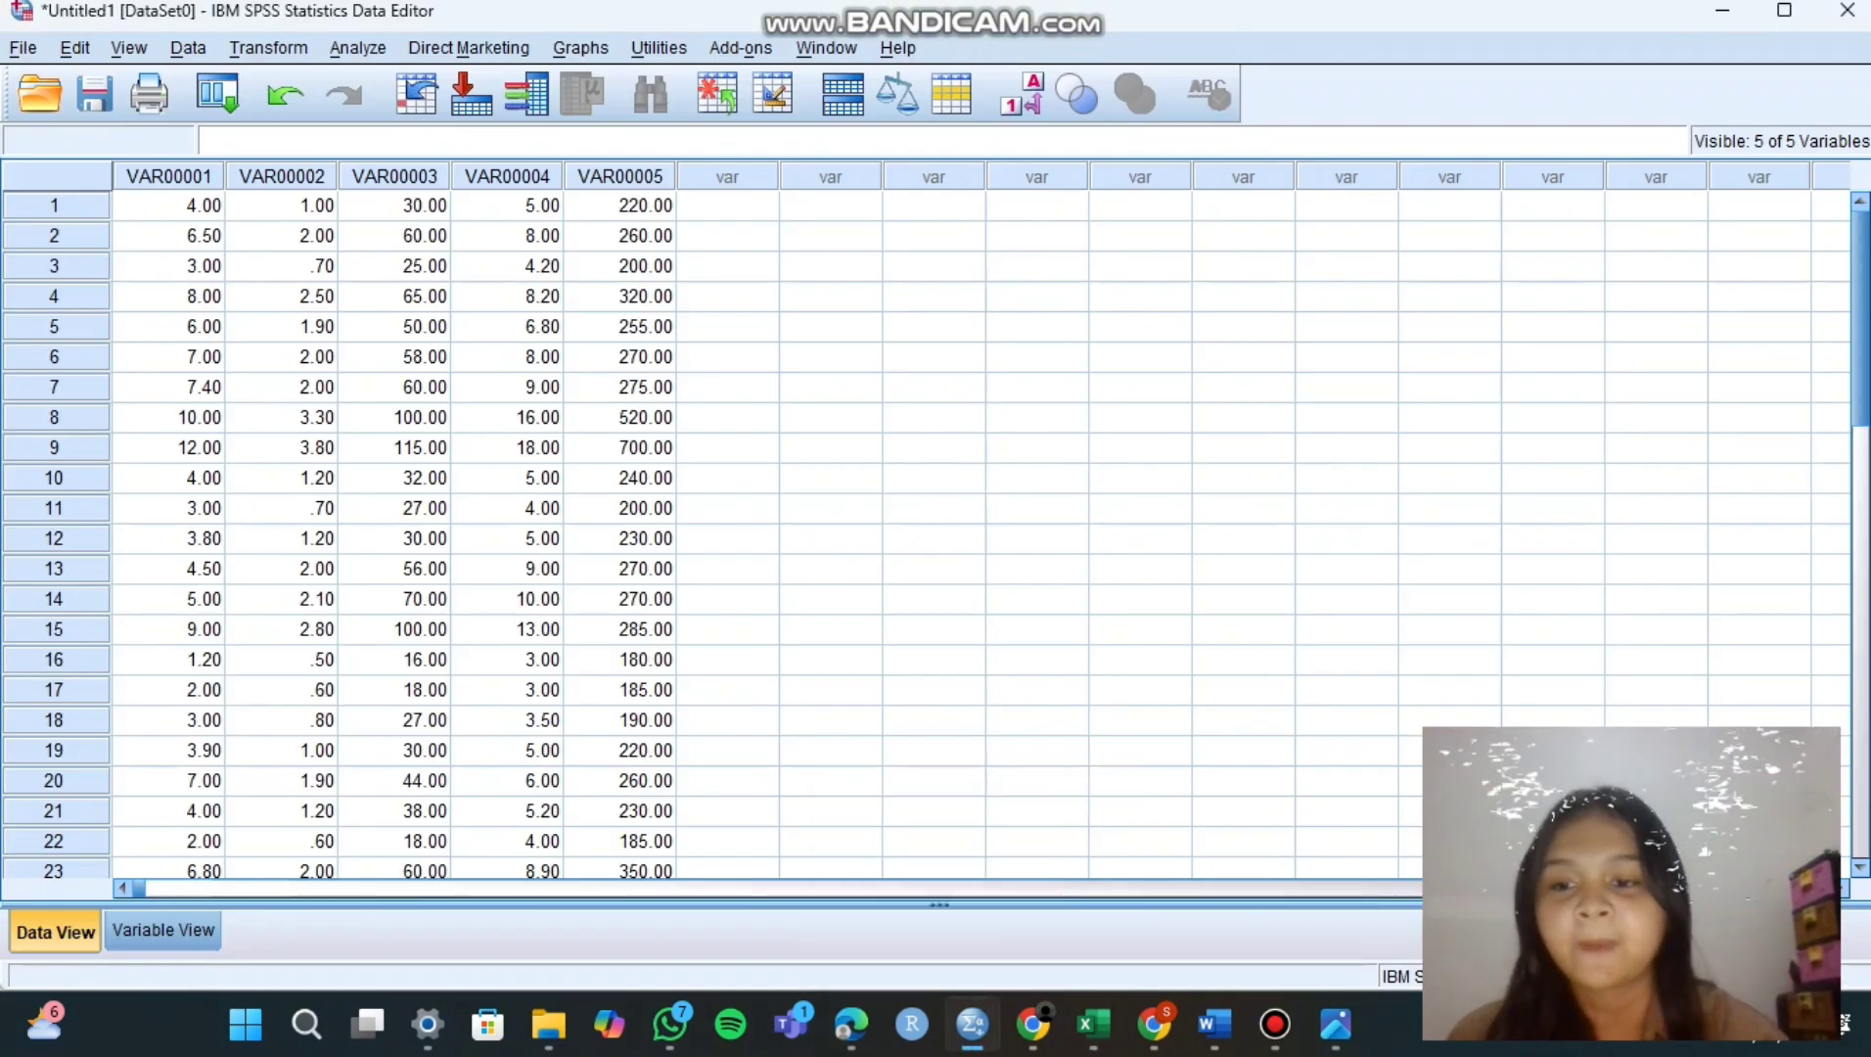
left_click(179, 932)
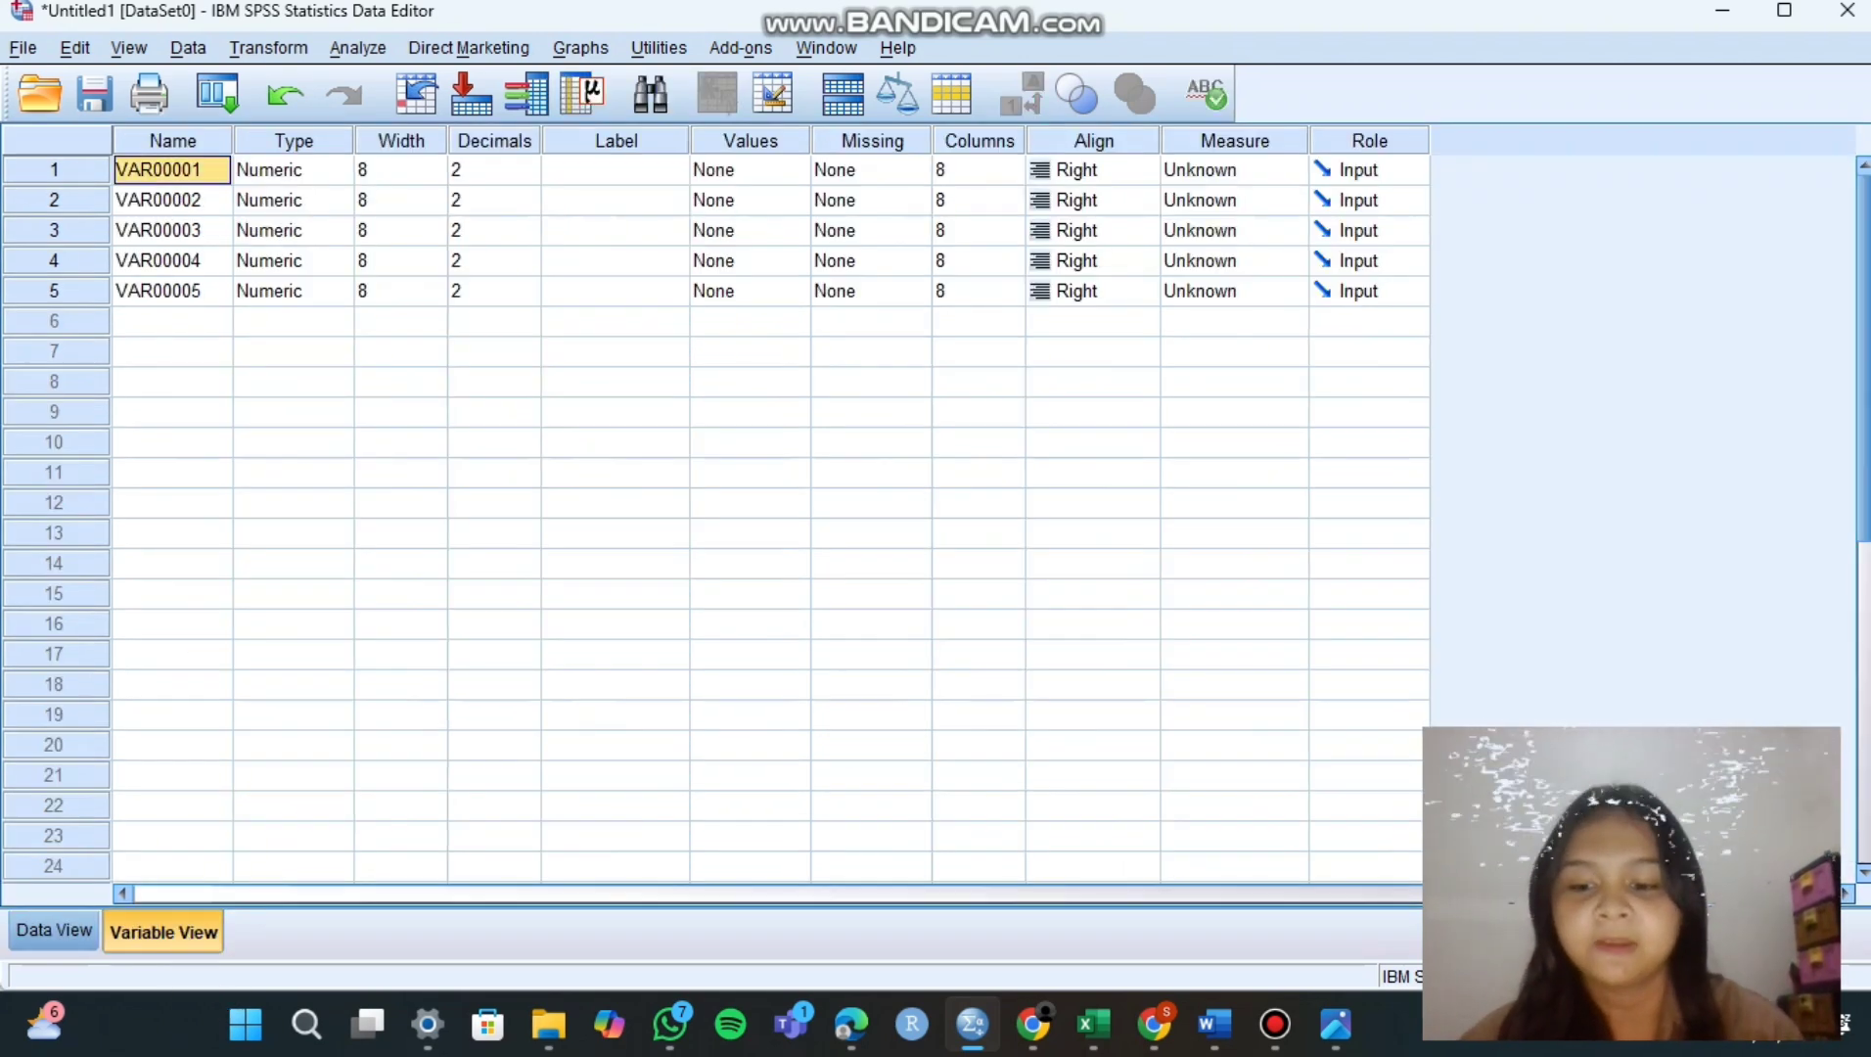
type("Y")
key("Return")
type("X1")
key("Return")
type("X2")
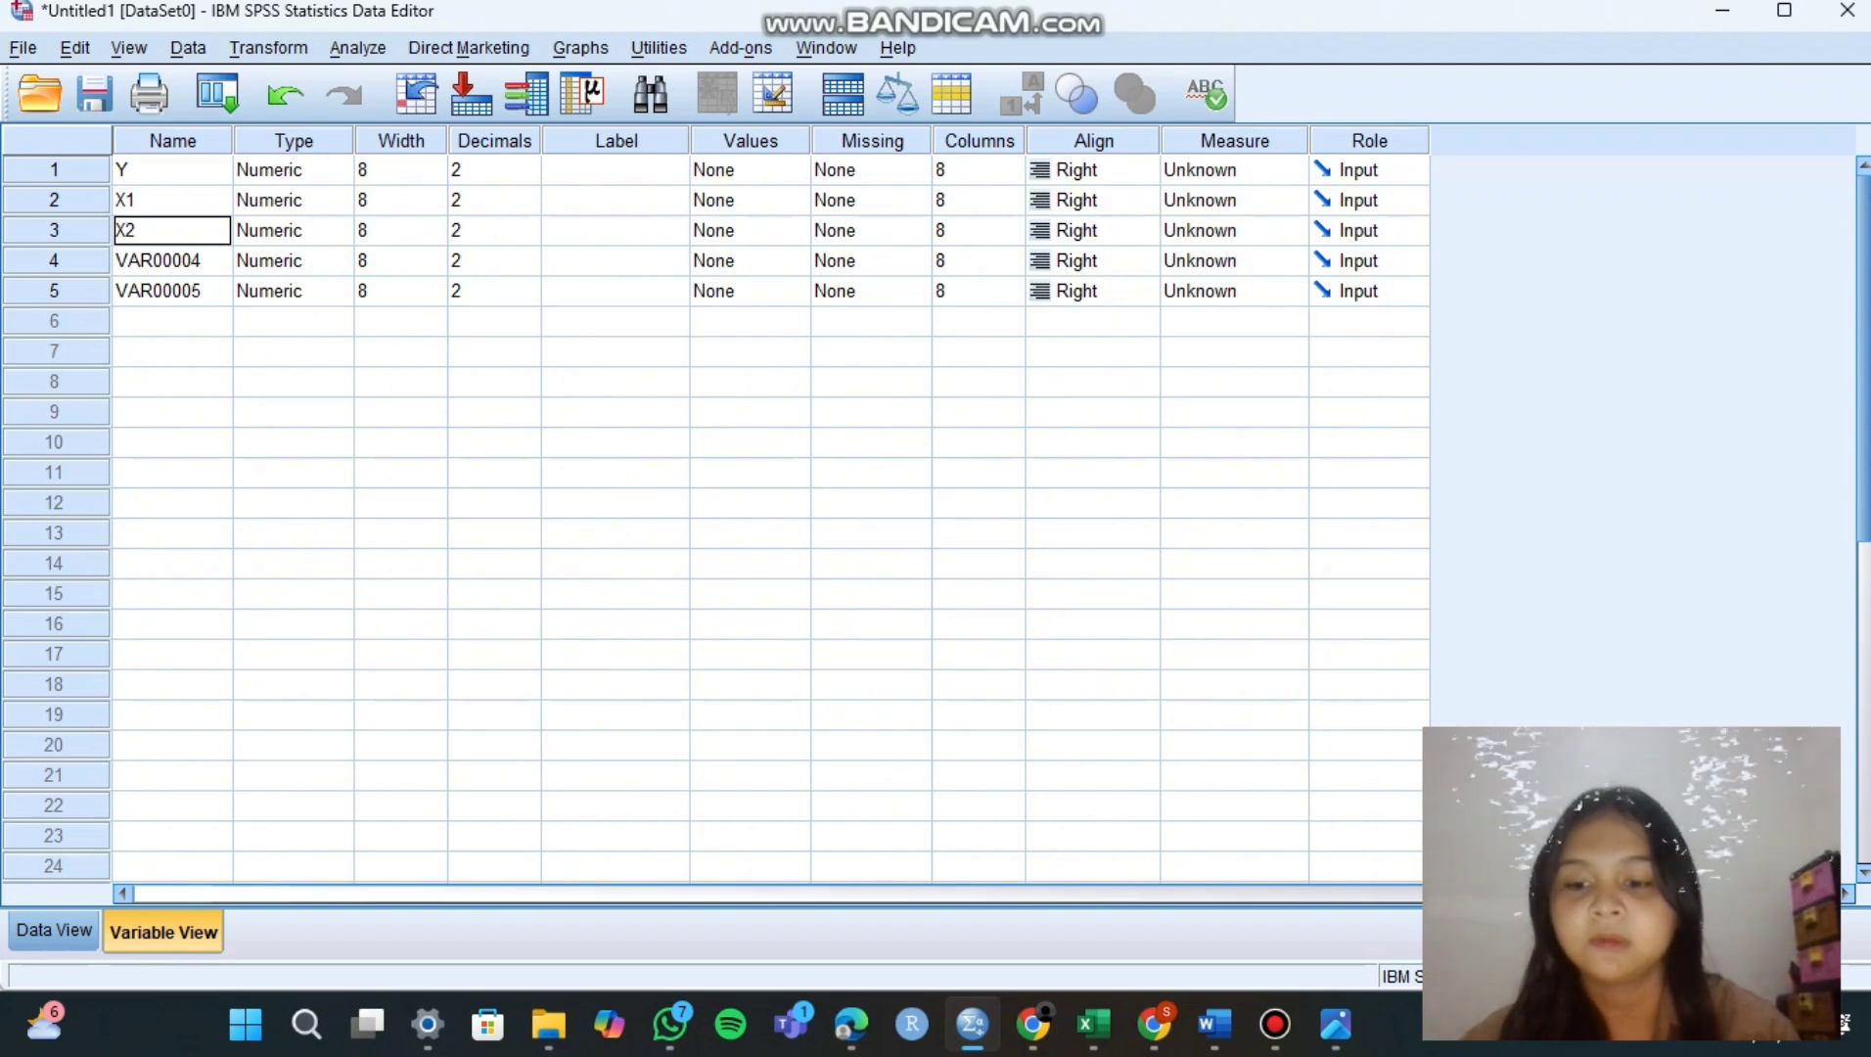
key("Return")
type("X3")
key("Return")
type("X4")
key("Return")
Label the five variables, in order, Produksi Padi, Luas Lahan (Ha), Benih (Kg), Pupuk (Kuintal) and Tenaga Kerja (HOK)
left_click(615, 169)
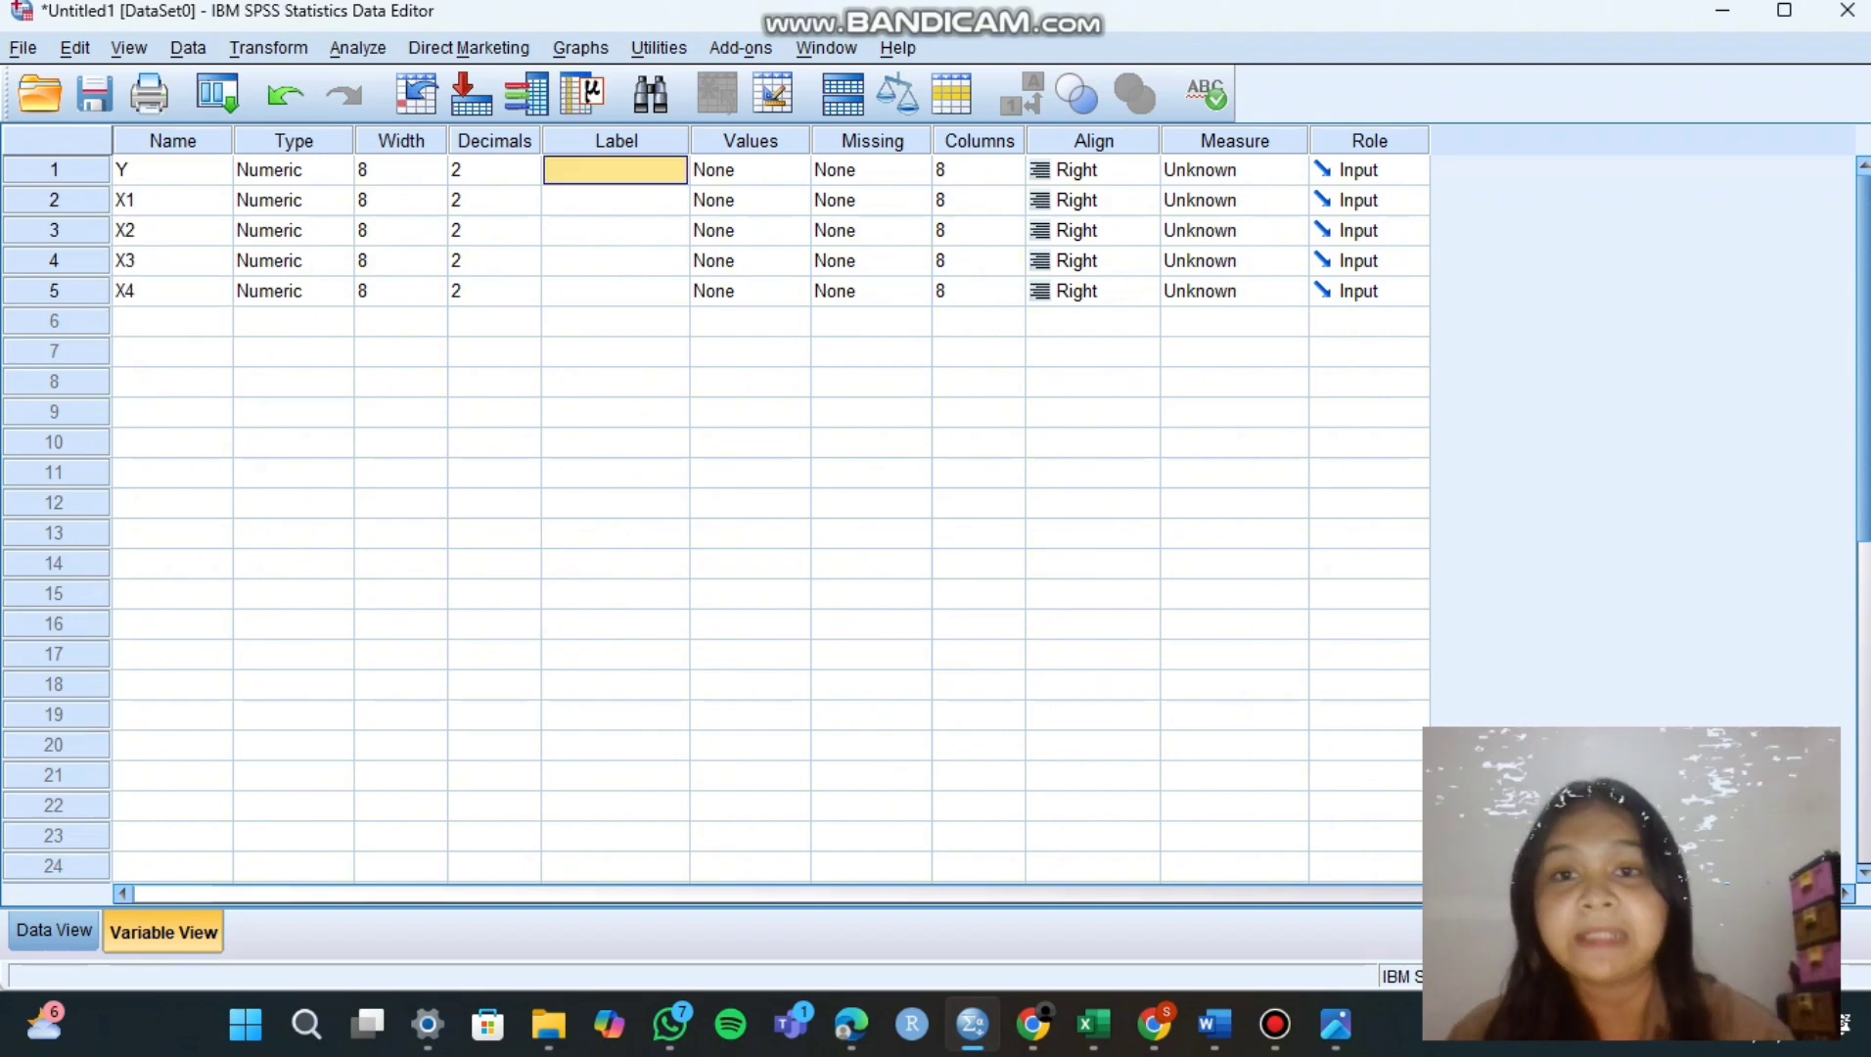
type("Produksi Padi")
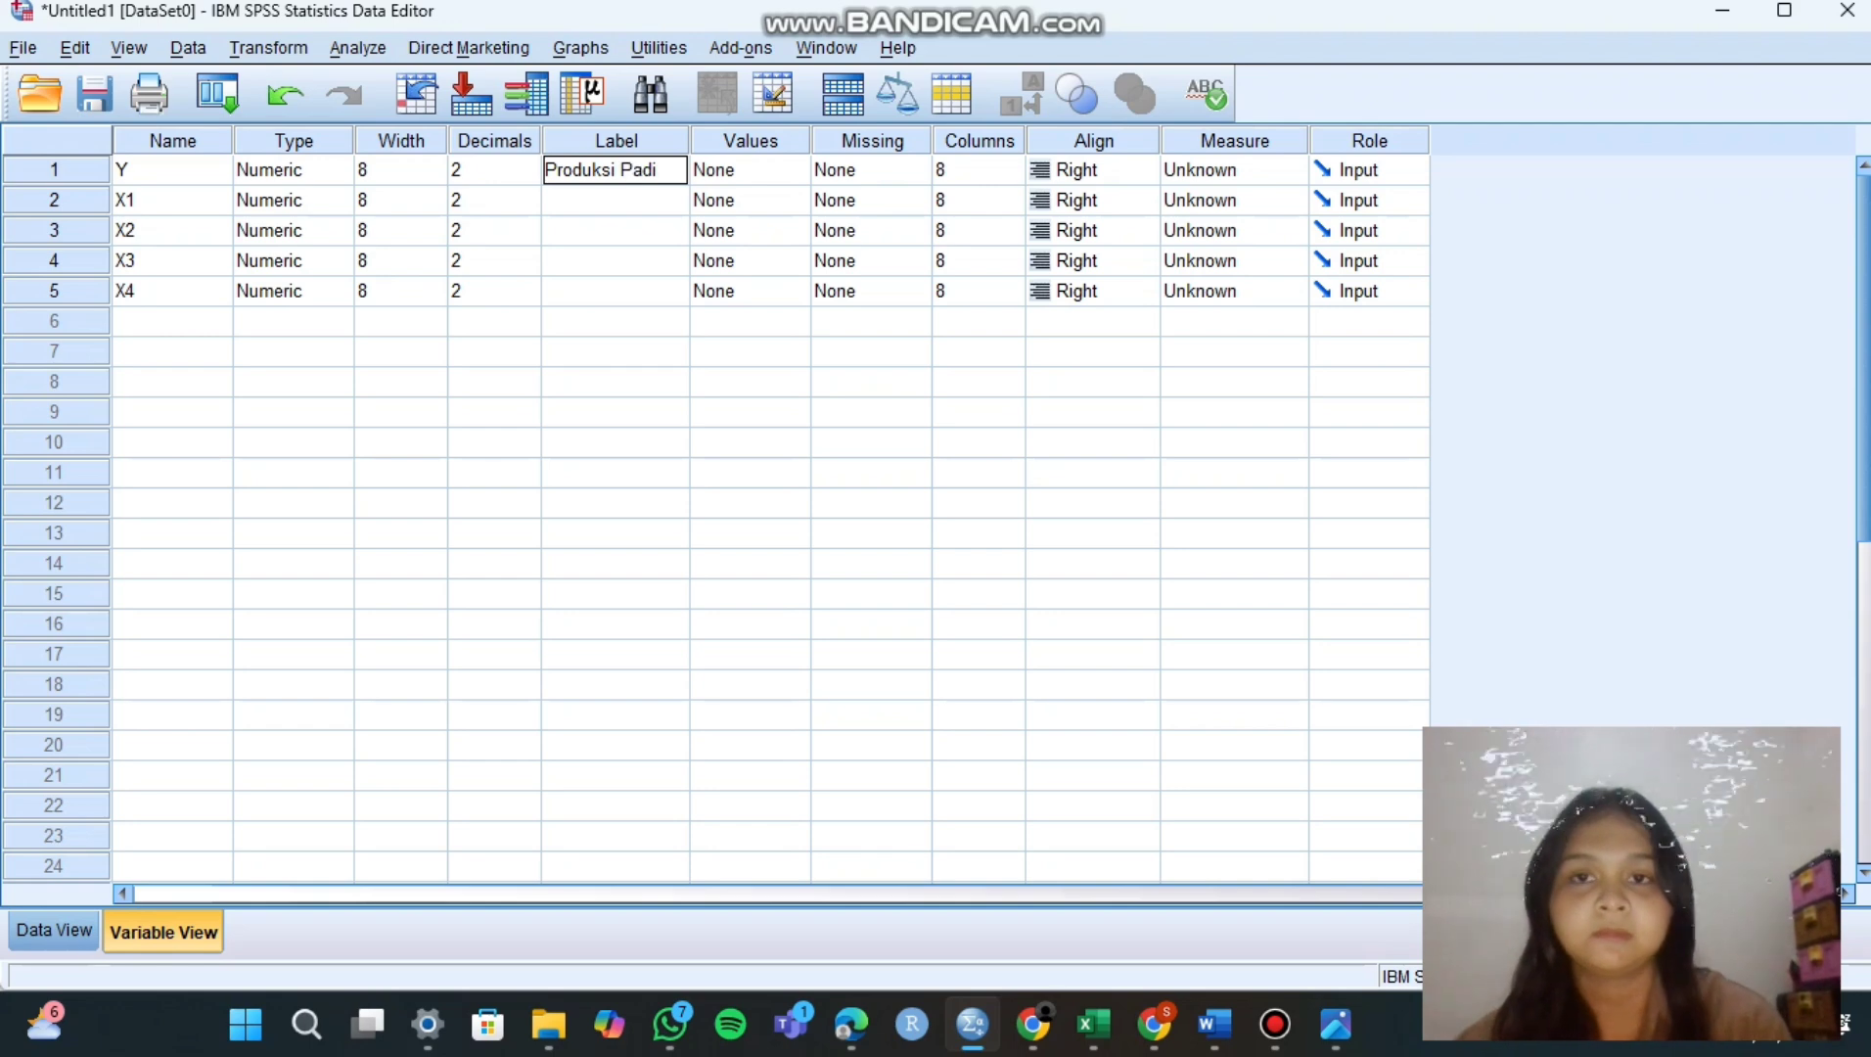
key("Return")
type("Luas Lahan (Ha)")
key("Return")
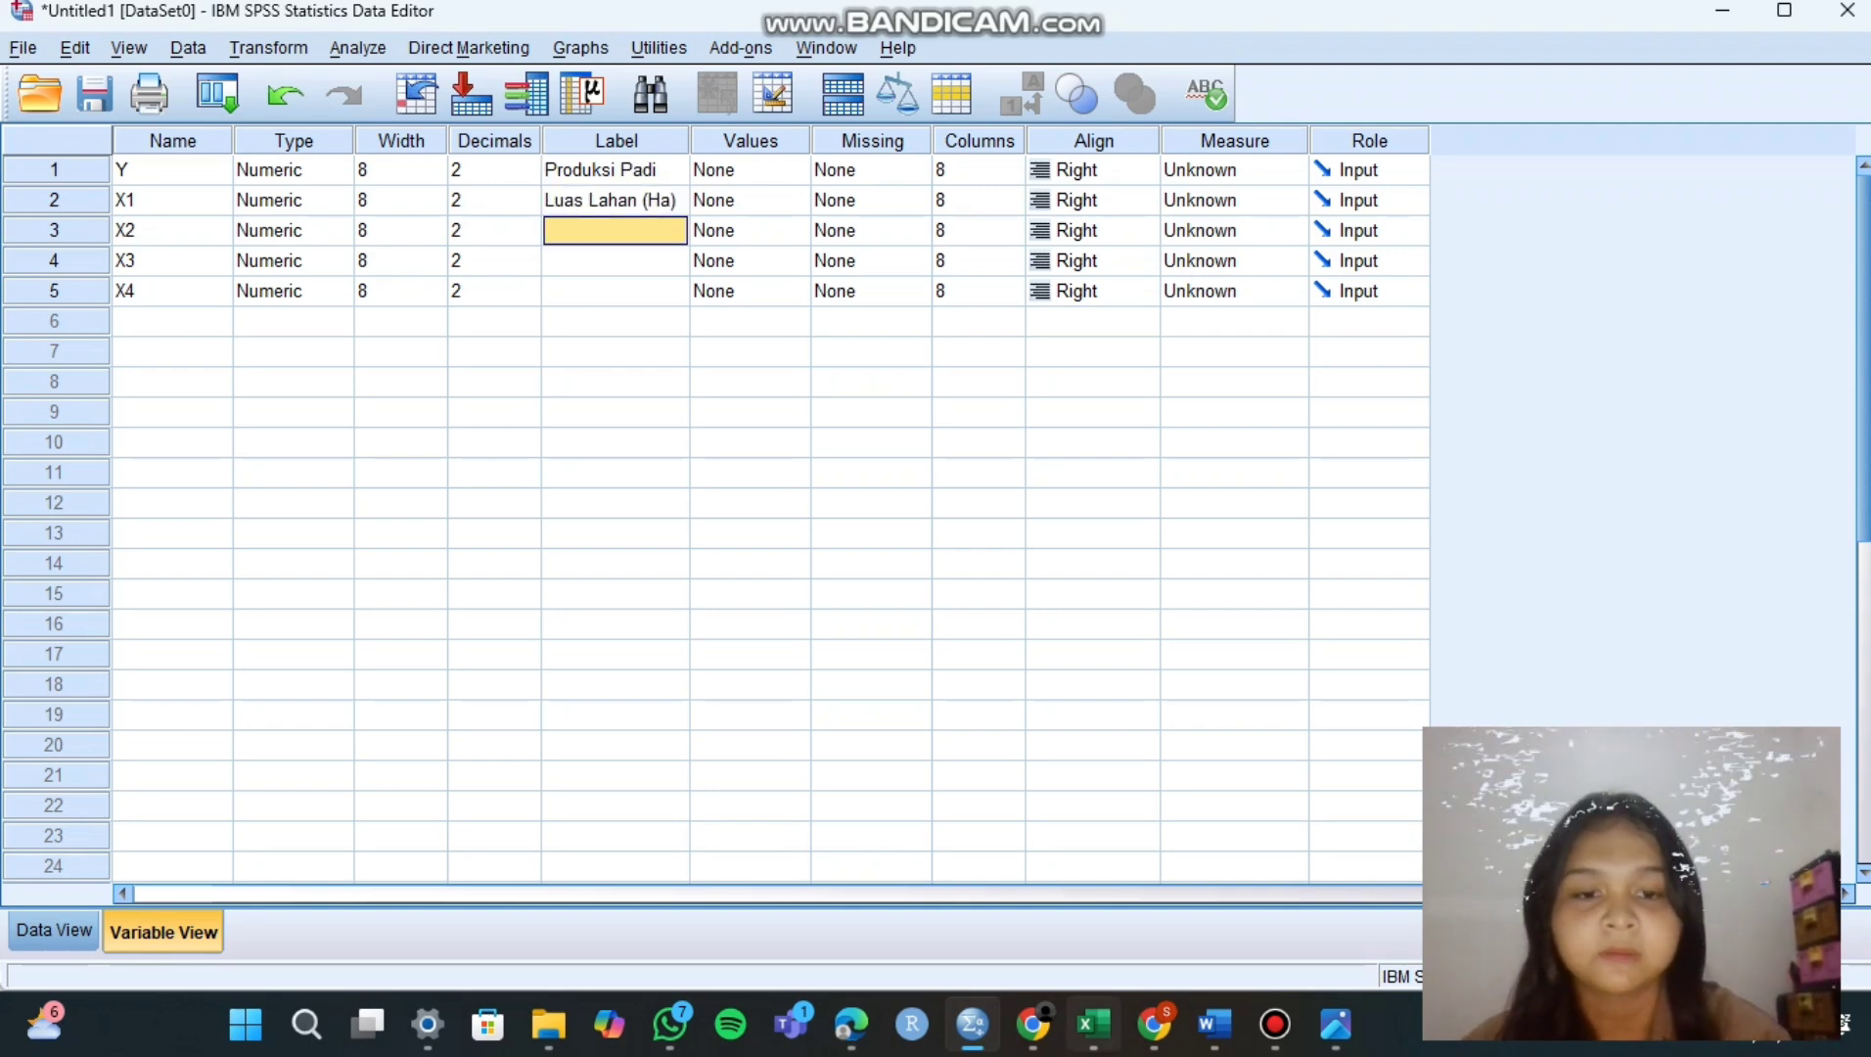
type("Benih (Kg)")
key("Return")
type("Pupuk (KU")
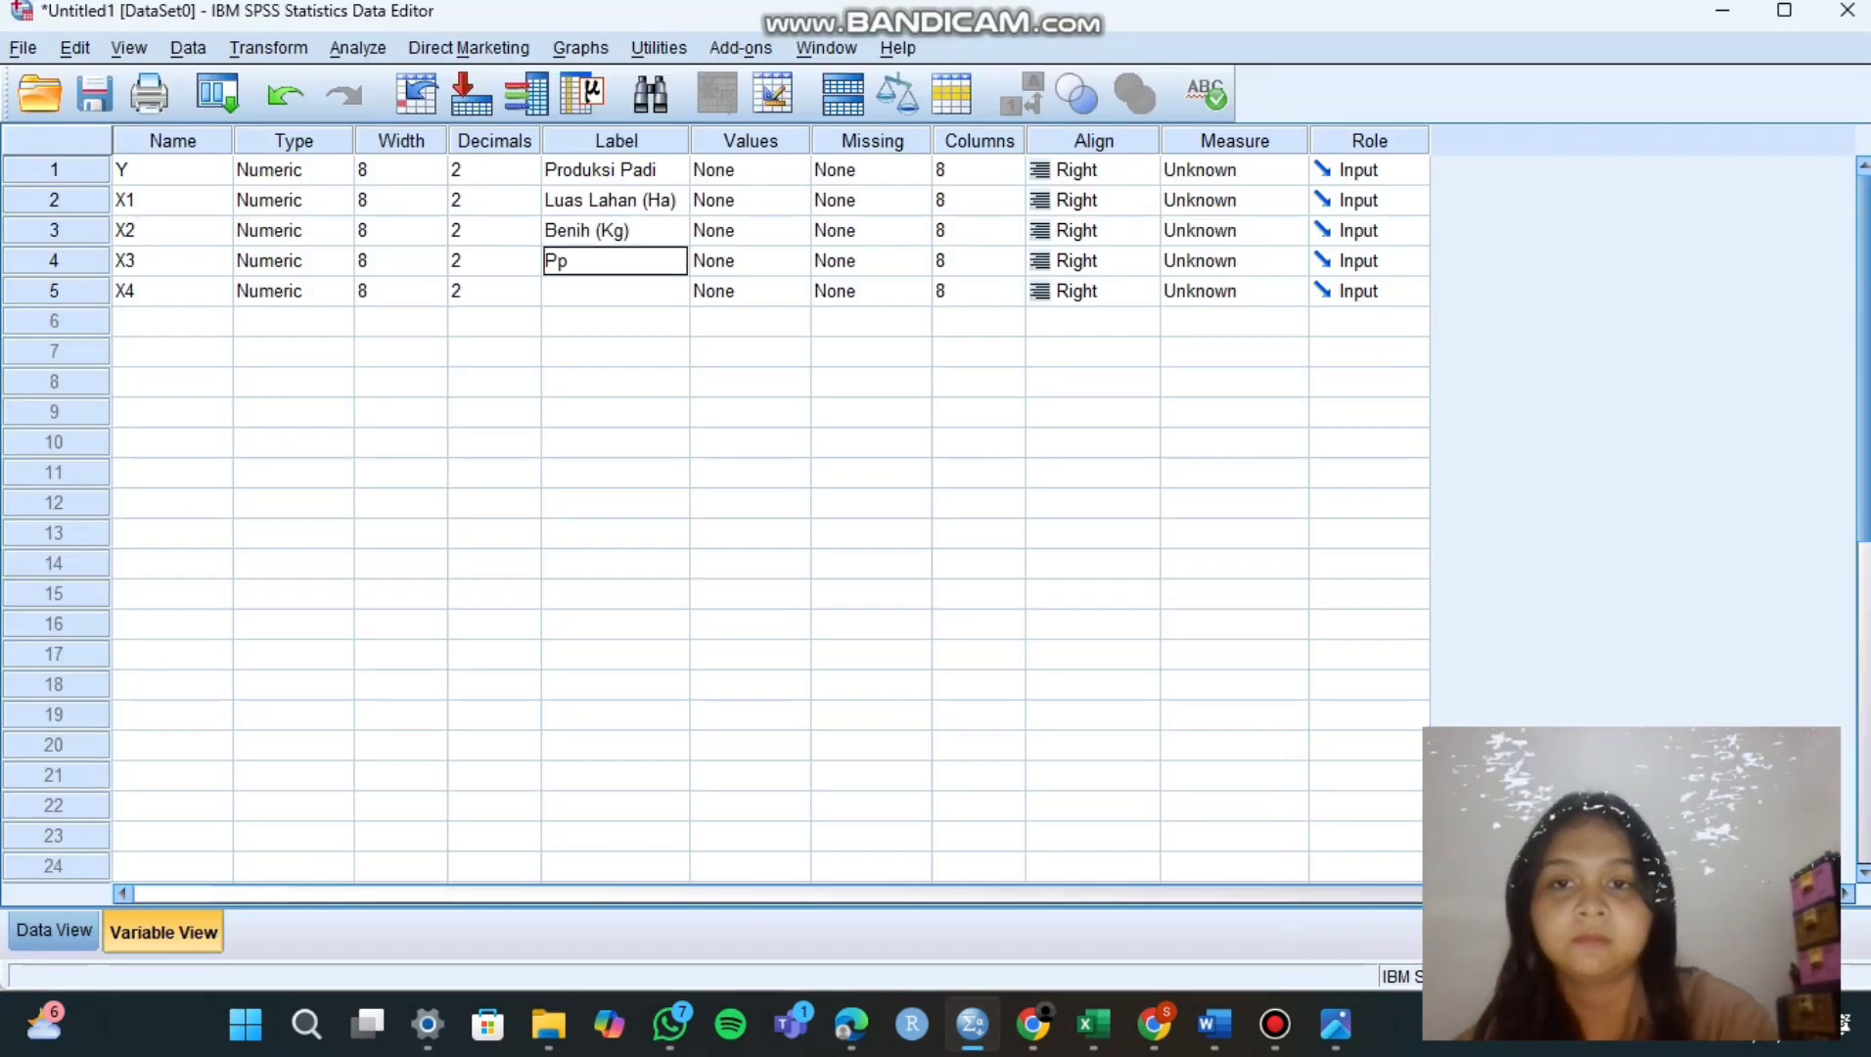
type("intal)")
key("Return")
type("Tenaga Kerja (HOK)")
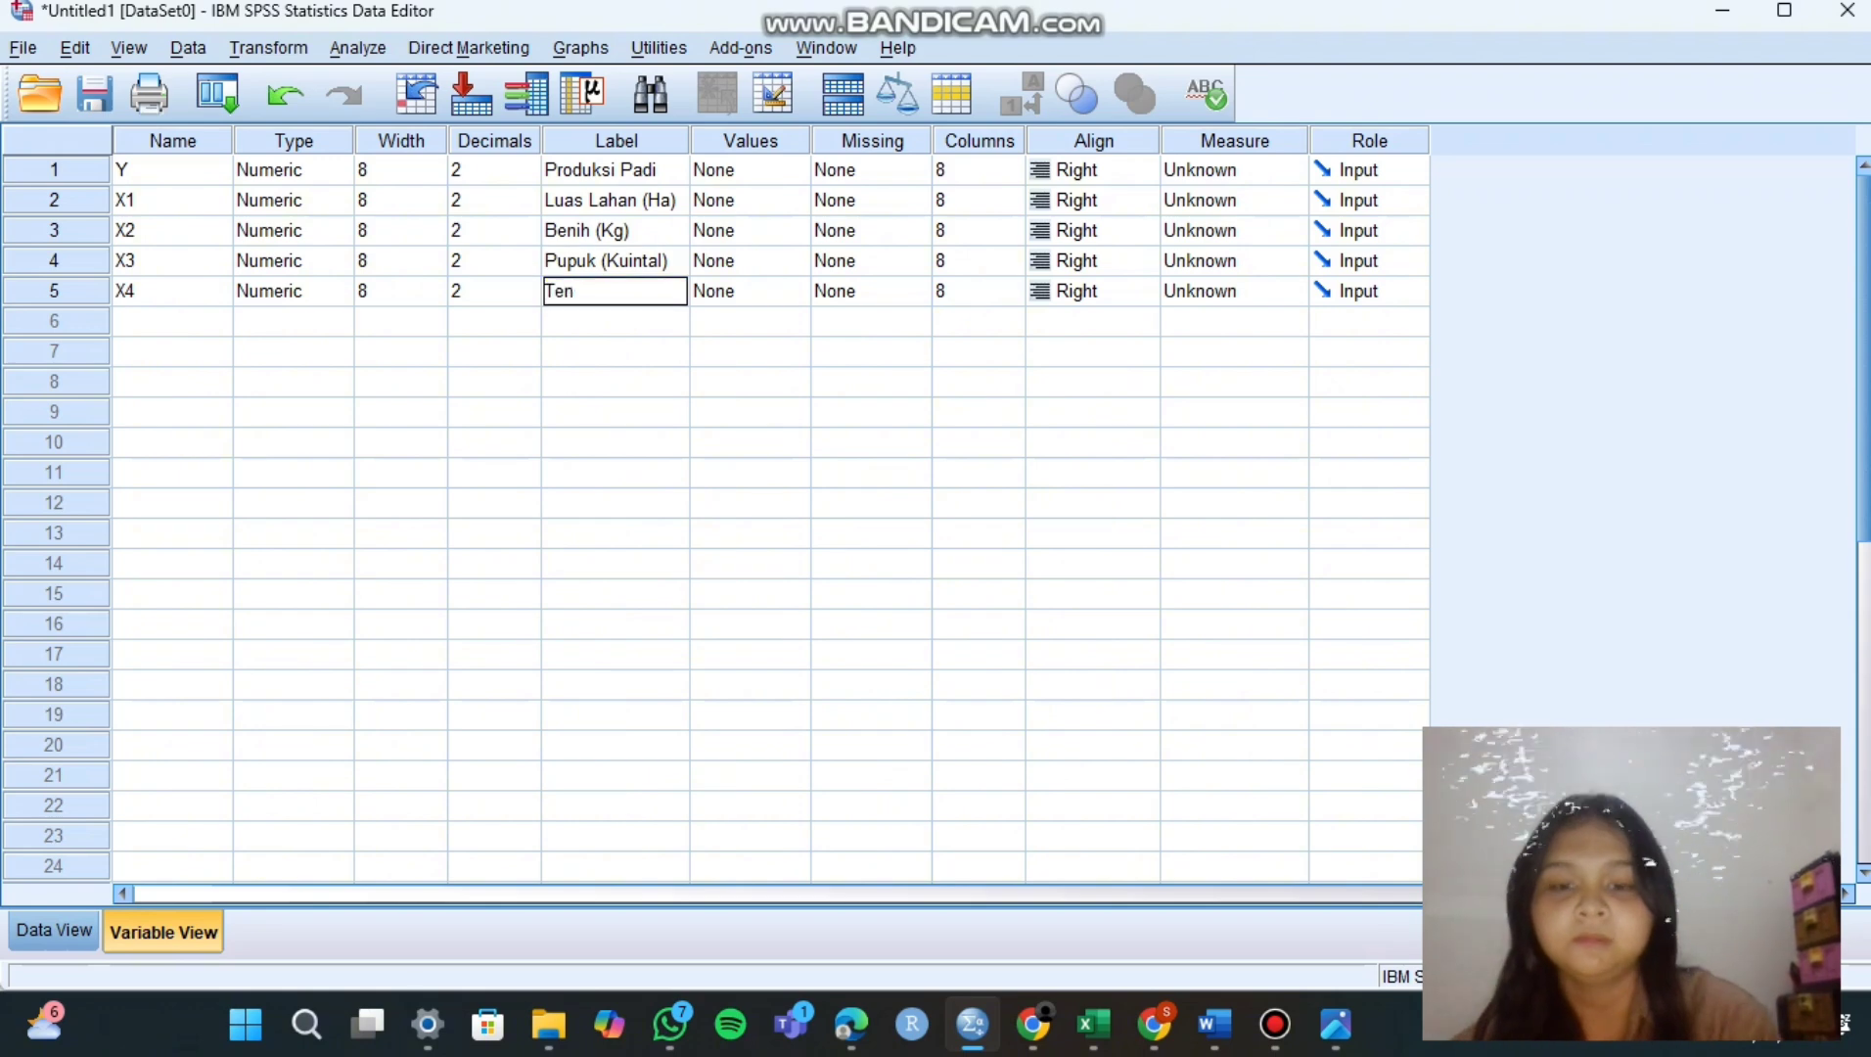
key("Return")
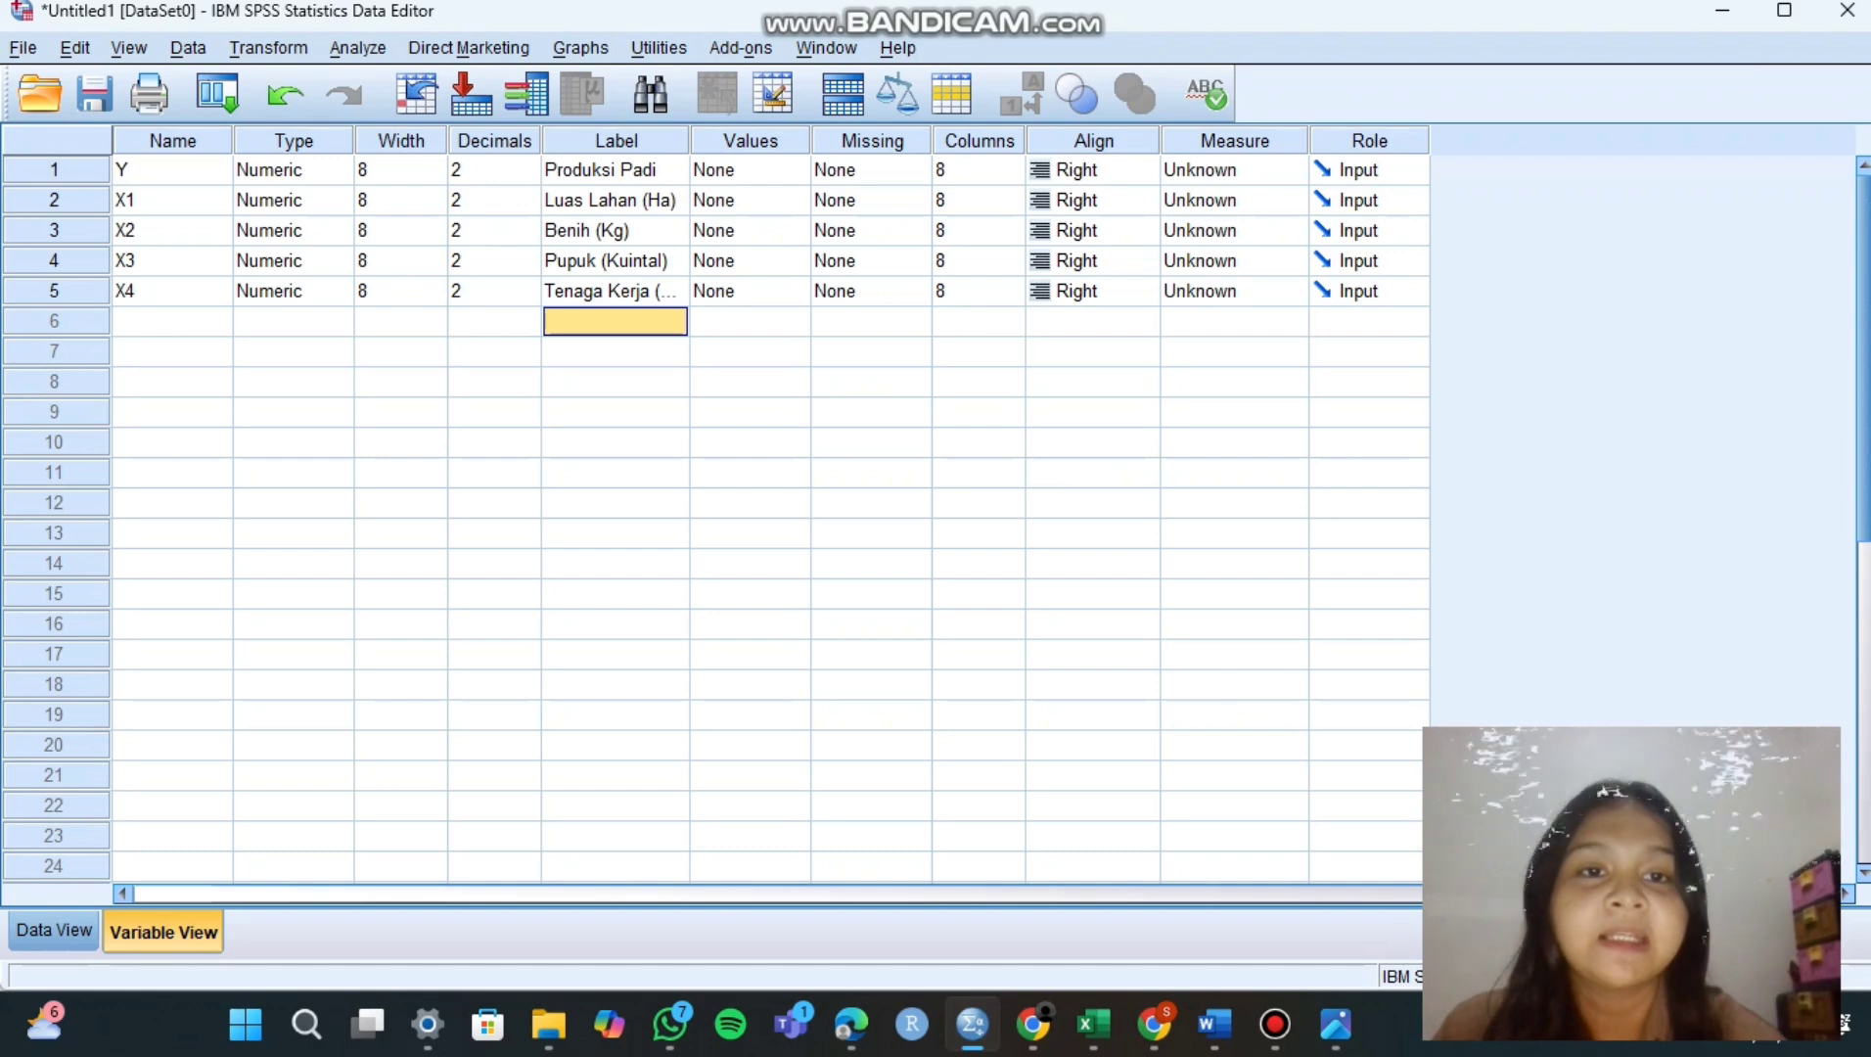
Set the measurement level of all five variables, Y and X1 to X4, to Scale
left_click(1233, 169)
left_click(1233, 199)
left_click(1233, 200)
left_click(1234, 230)
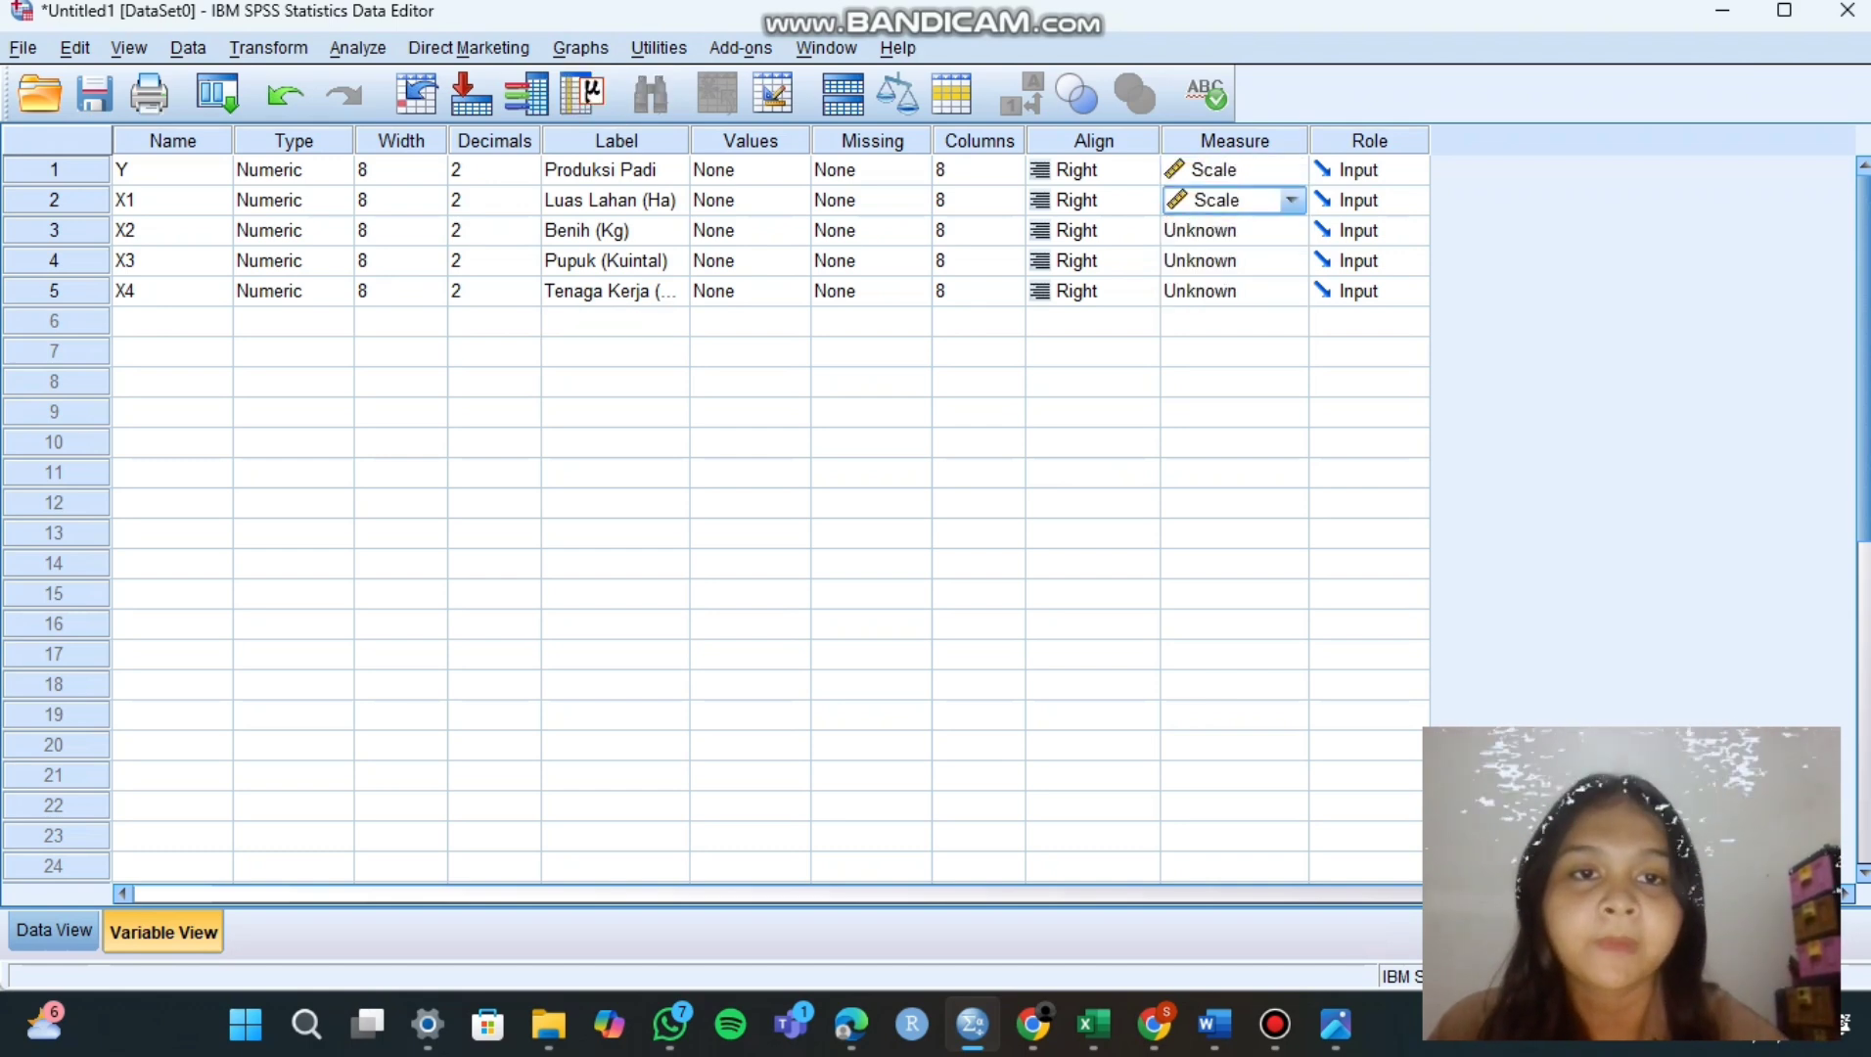
left_click(1233, 230)
left_click(1233, 260)
left_click(1234, 261)
left_click(1233, 291)
left_click(1234, 291)
left_click(1234, 321)
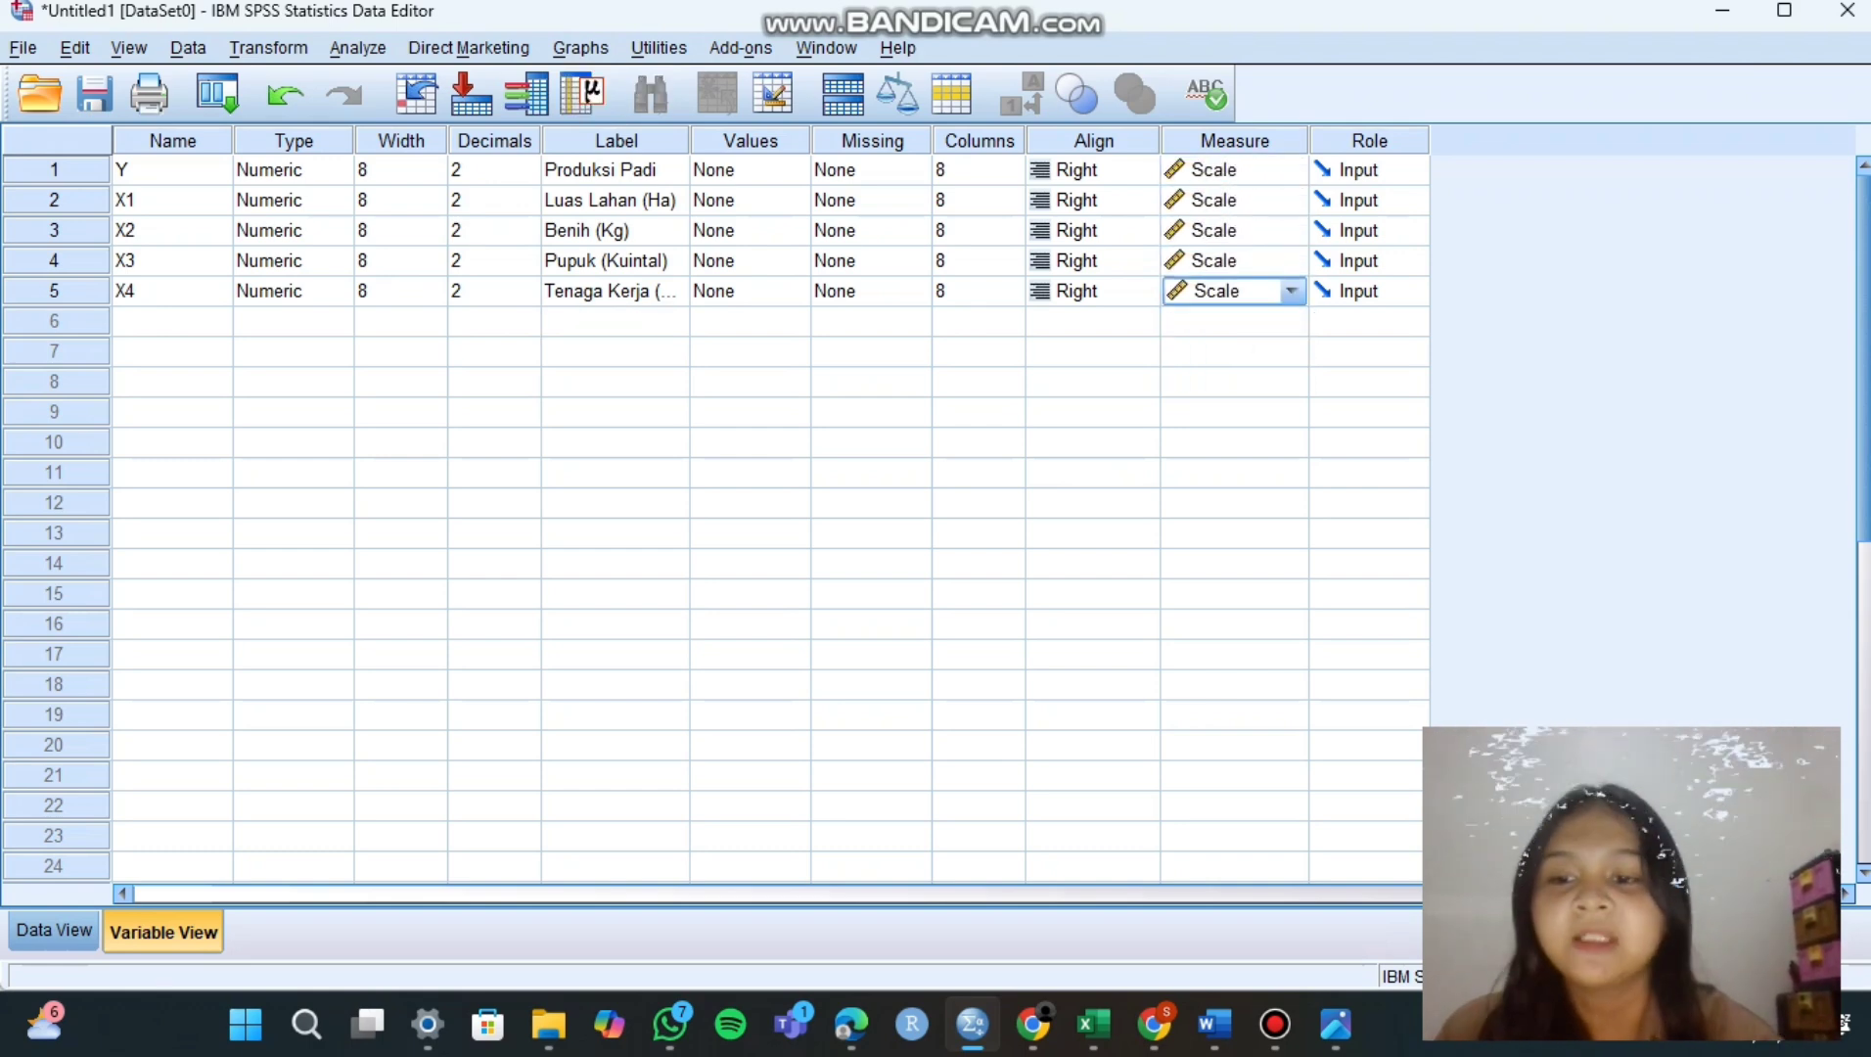
Return to the data values and set up a computed variable with target LnY and the numeric expression Ln()
left_click(51, 930)
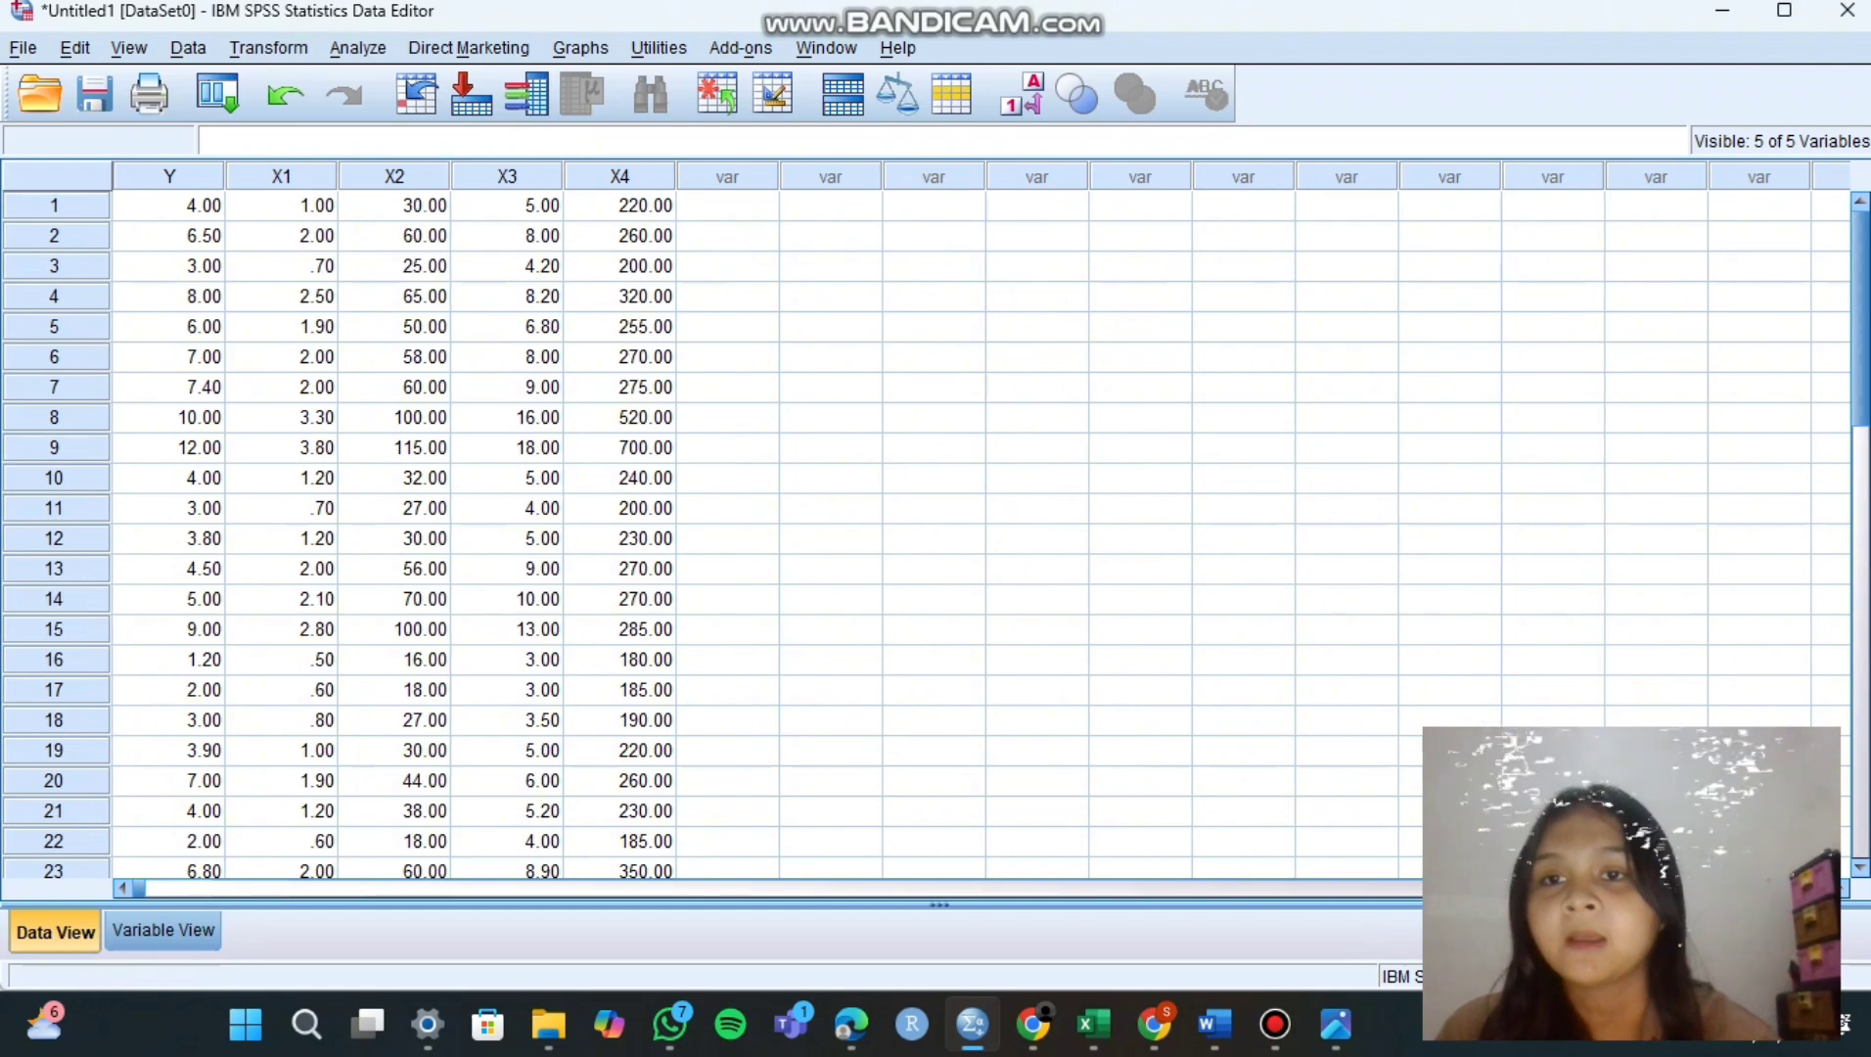
left_click(268, 47)
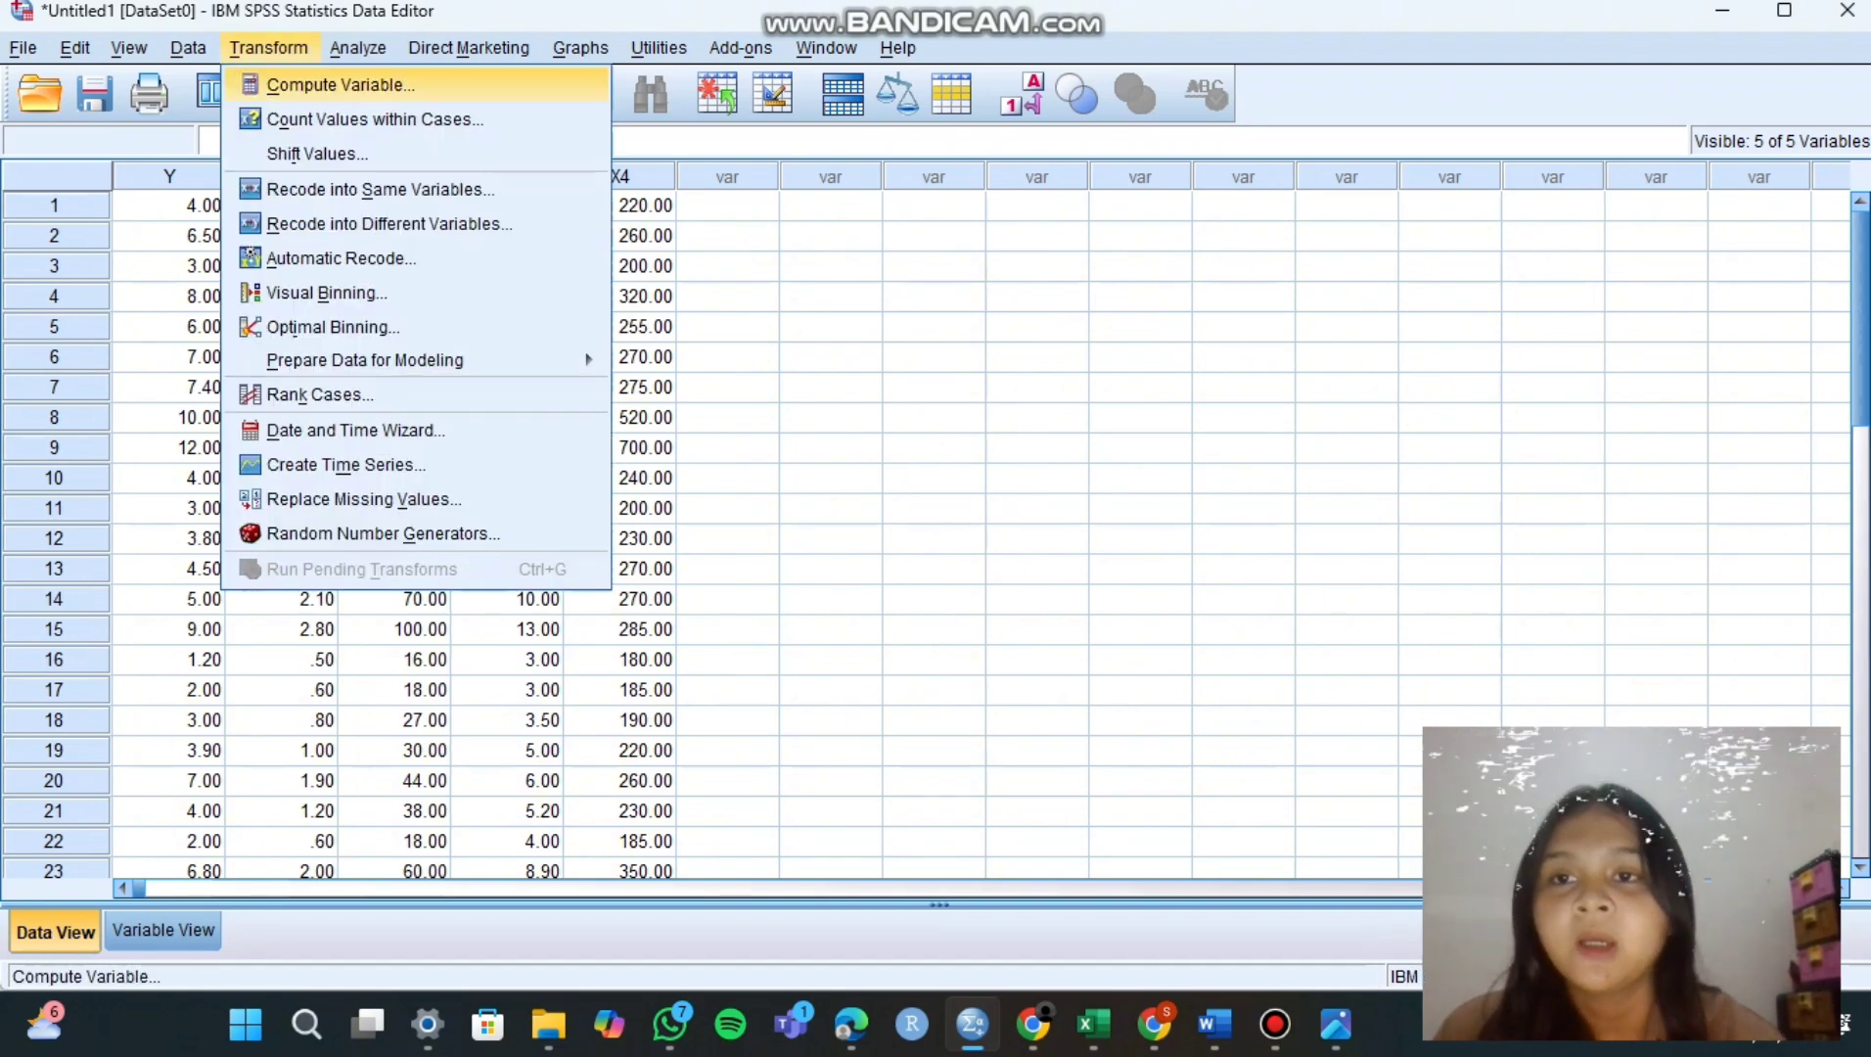
key("Return")
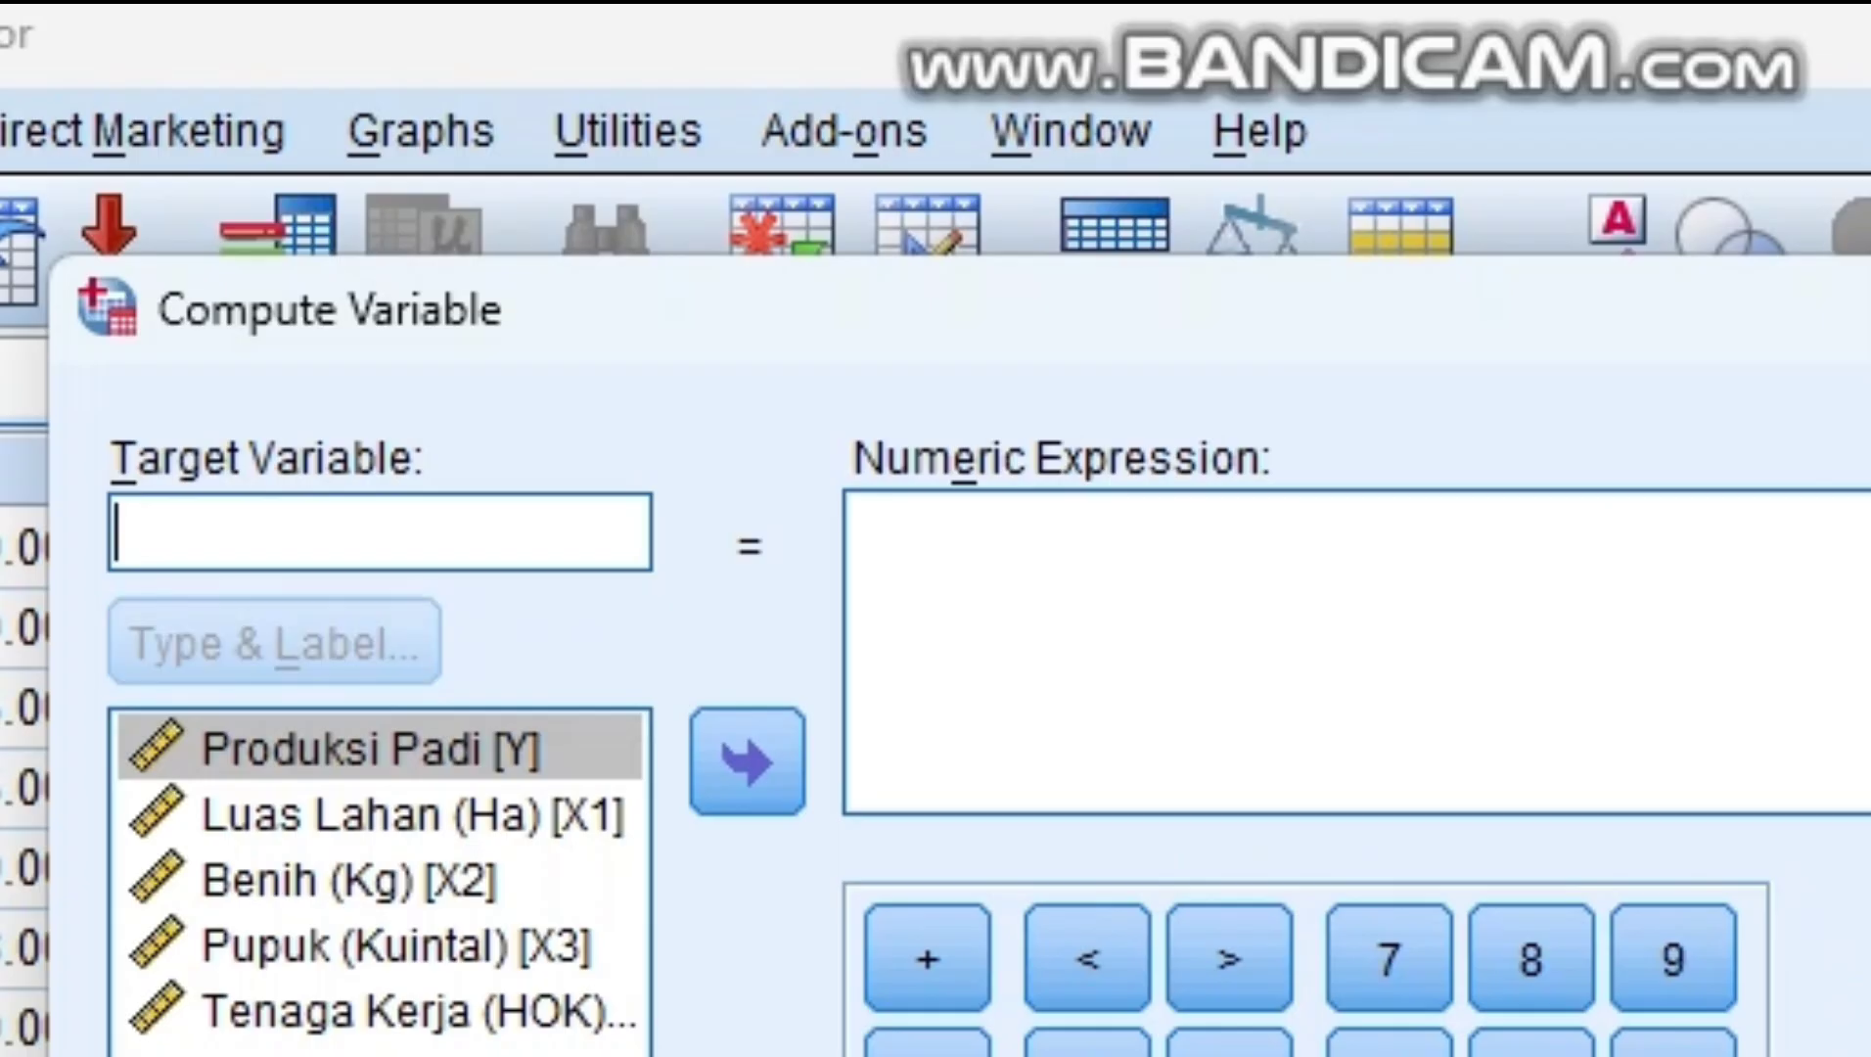
type("Ln")
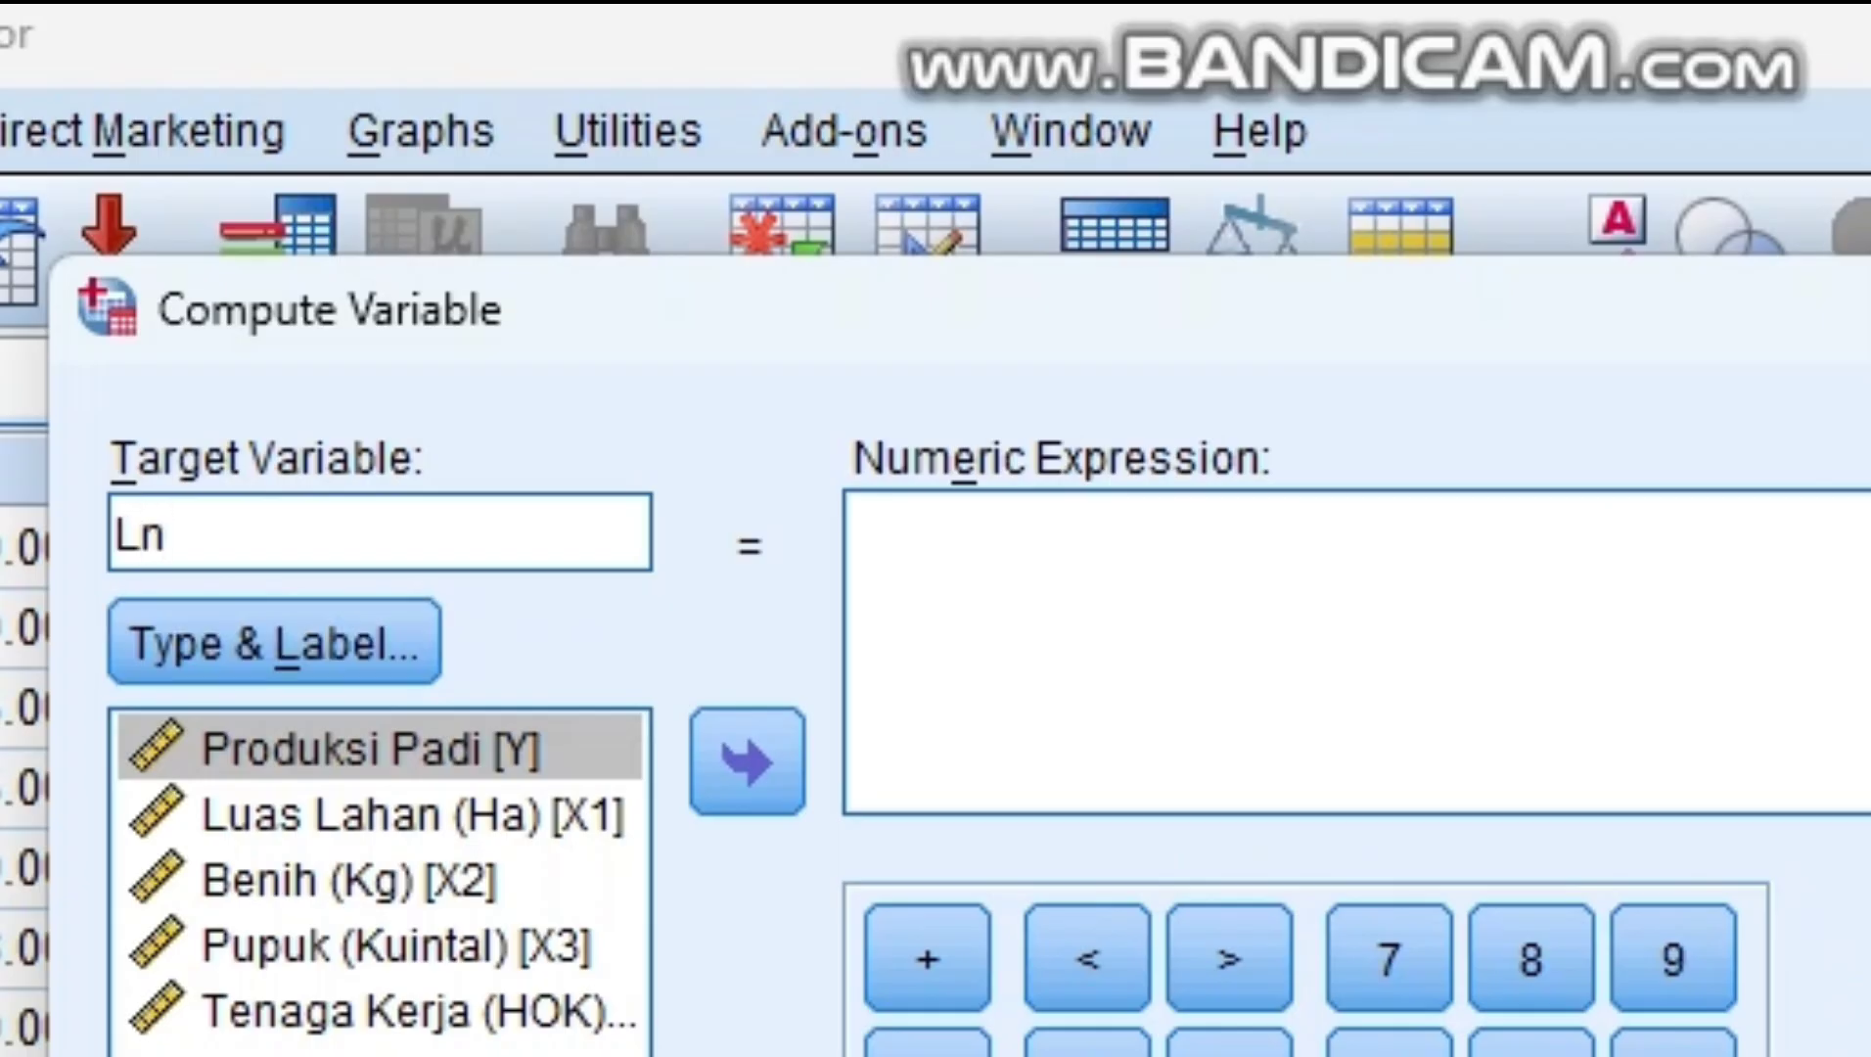
type("Y")
left_click(851, 526)
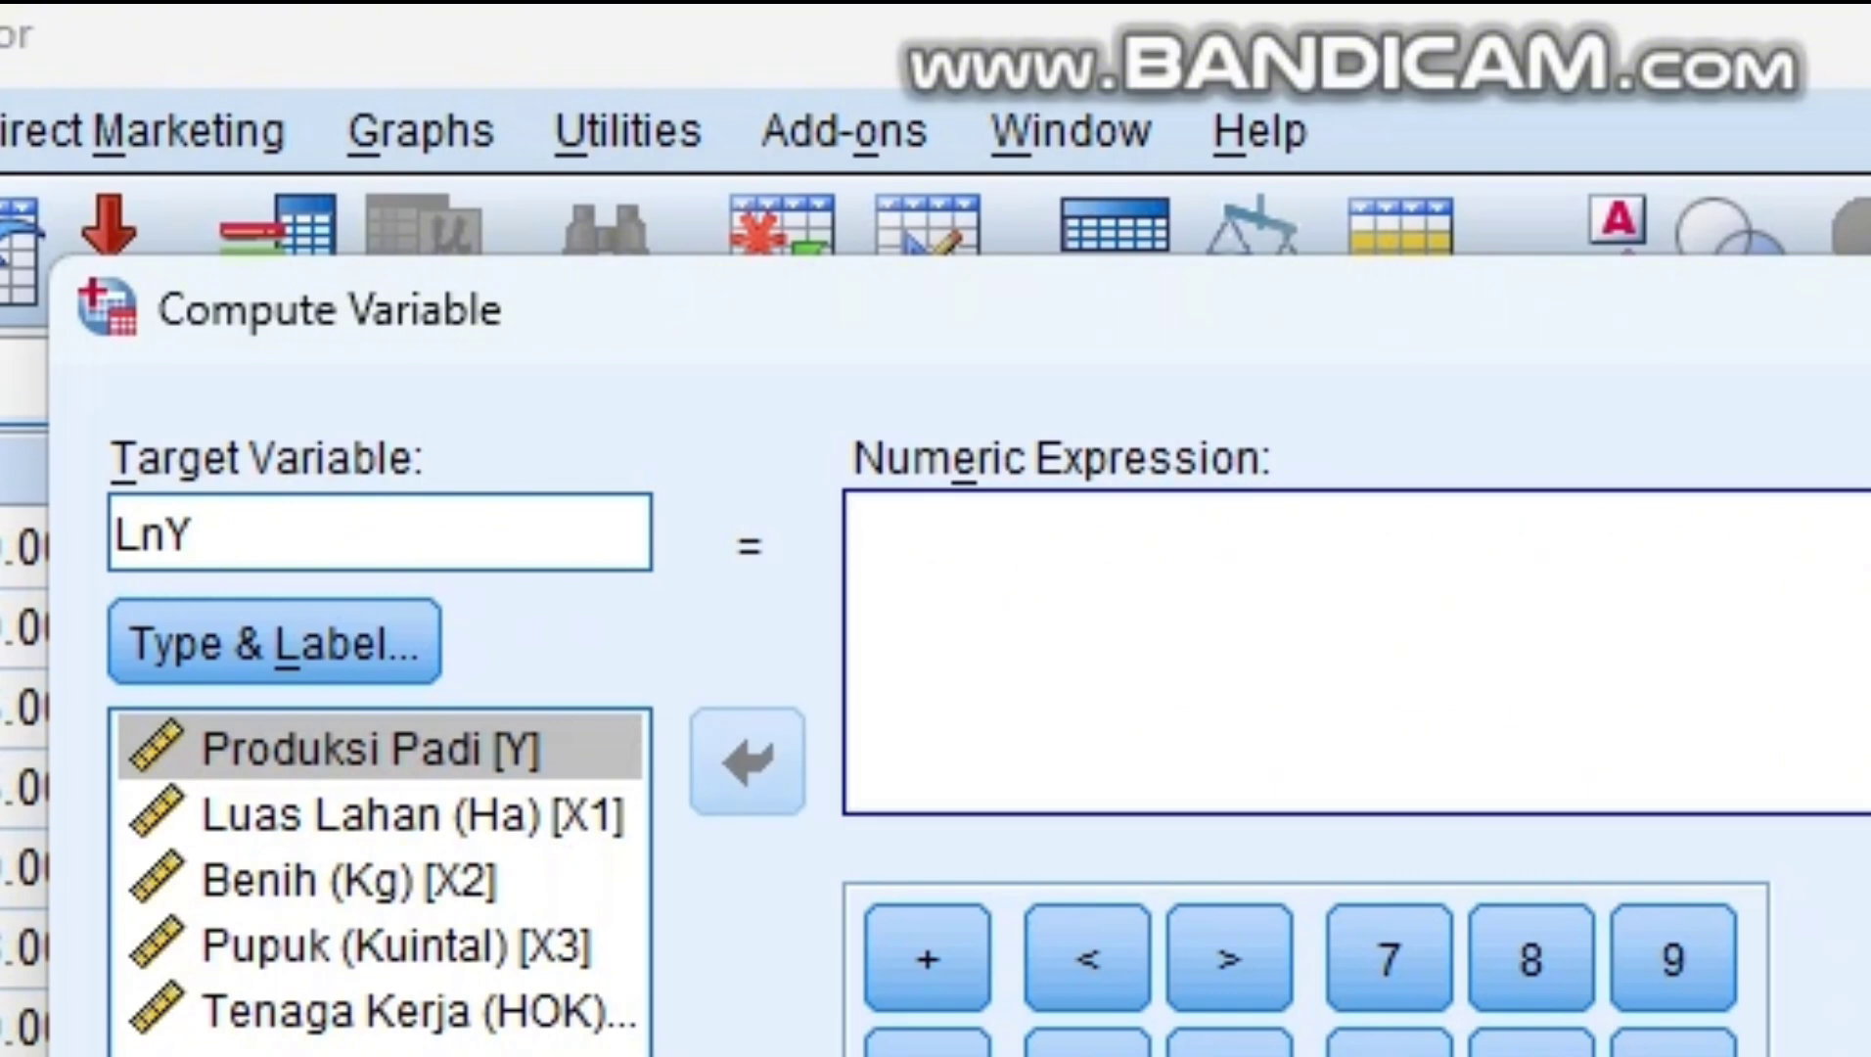
type("Ln")
key("BackSpace")
type("()")
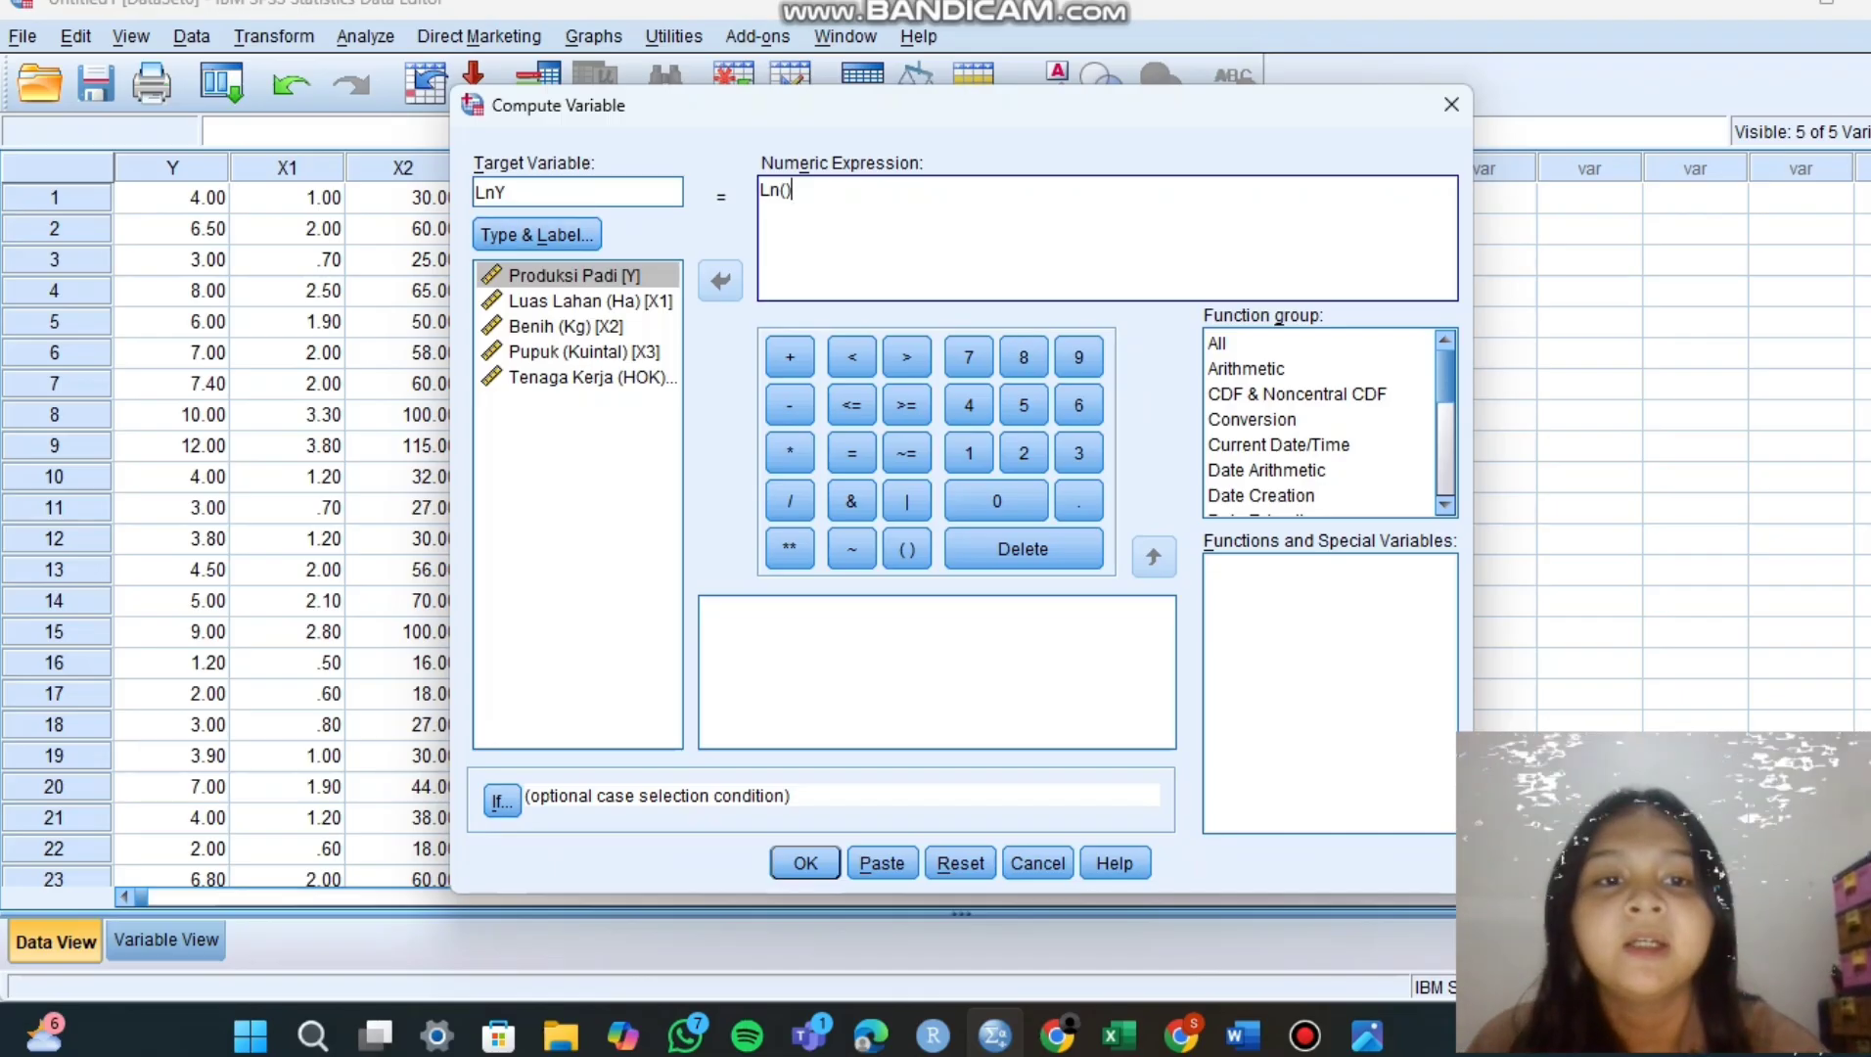
Look up the description of the Ln function in the list of all functions
left_click(1219, 342)
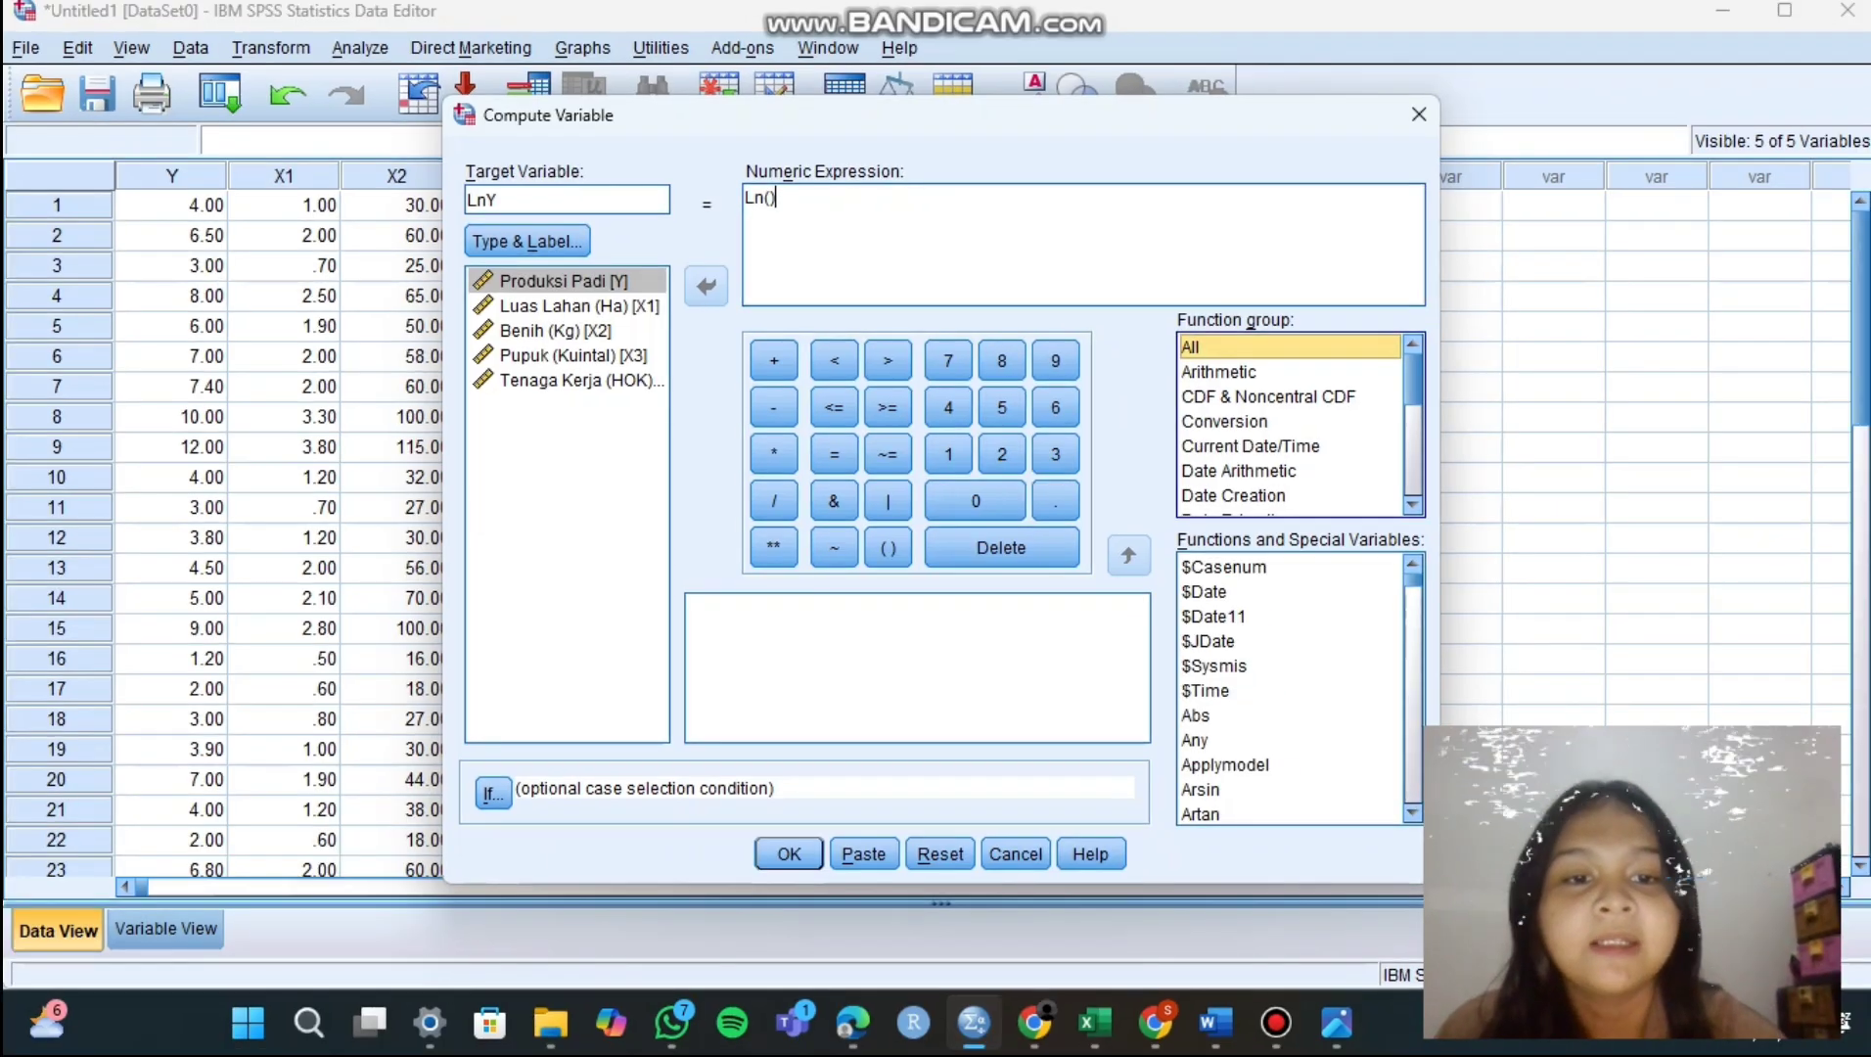
scroll(1301, 690, "down", 6)
scroll(1292, 690, "down", 20)
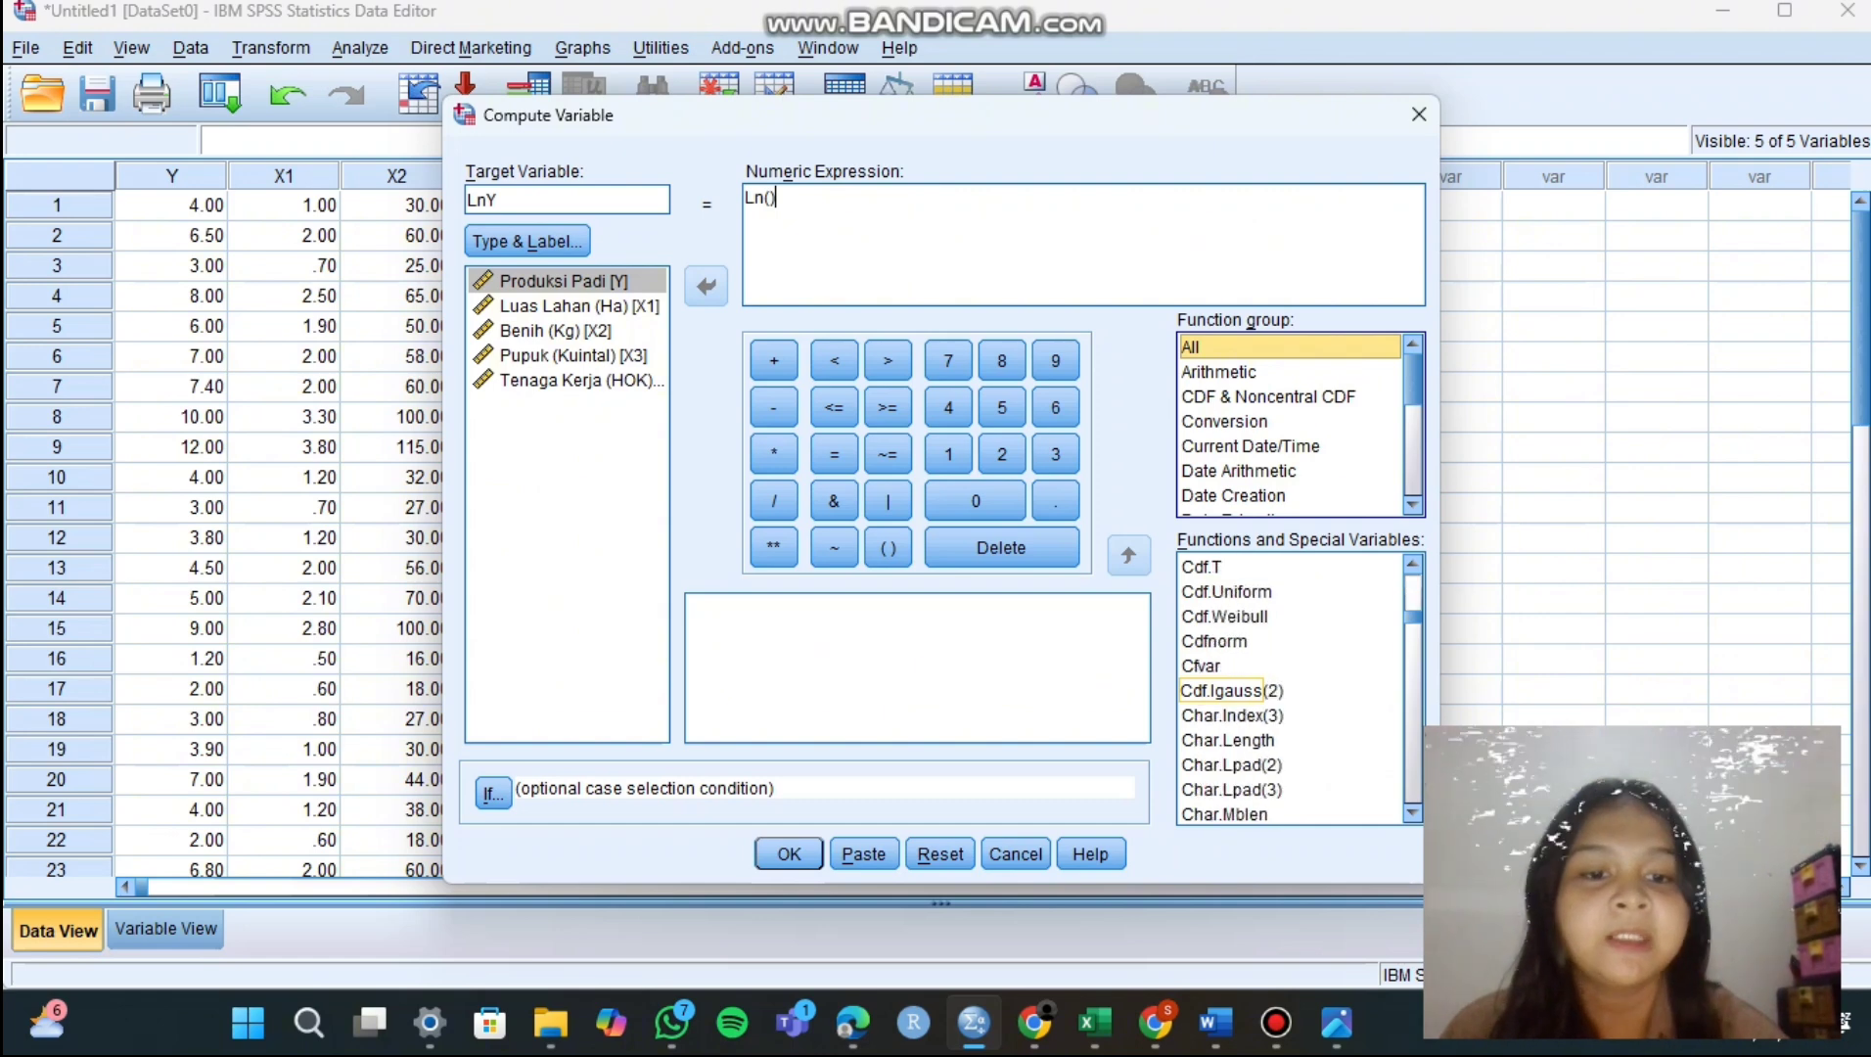
scroll(1292, 690, "down", 7)
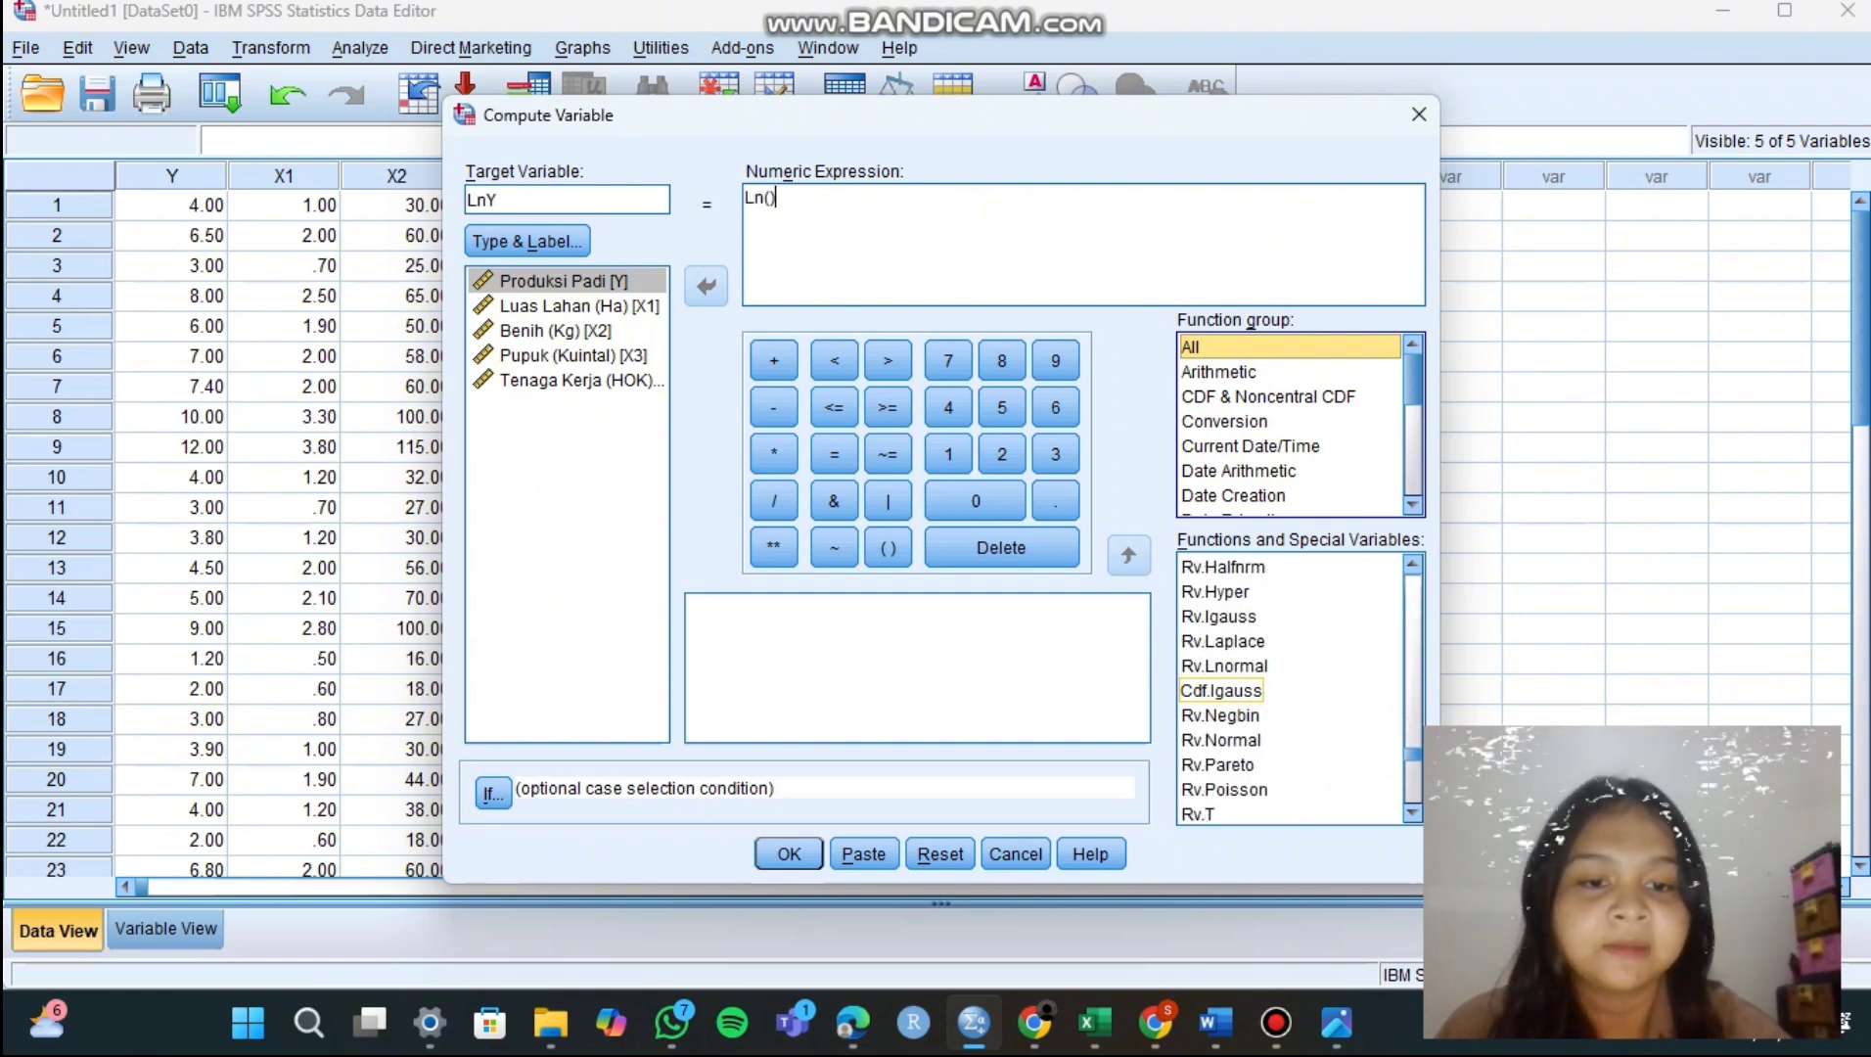
scroll(1292, 690, "up", 20)
left_click(1263, 666)
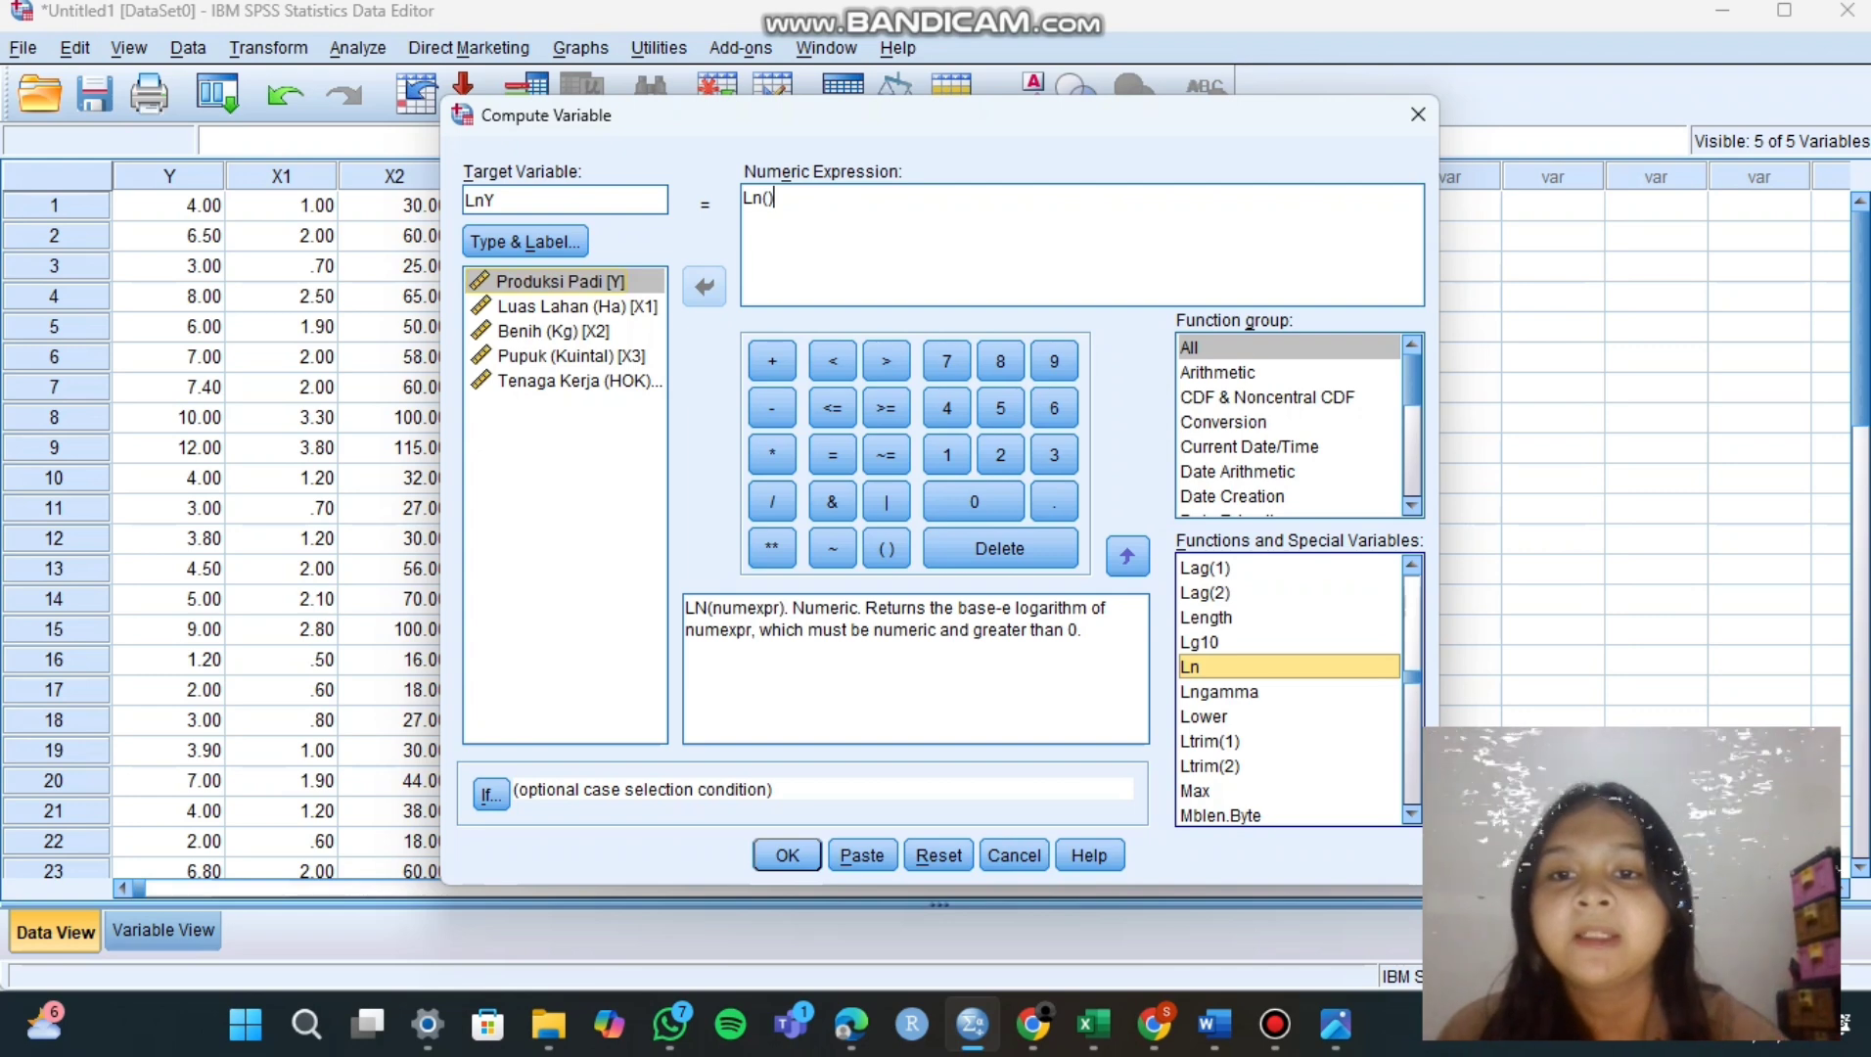
Insert Produksi Padi [Y] between the parentheses of Ln(), compute LnY and minimize the output window
left_click(560, 281)
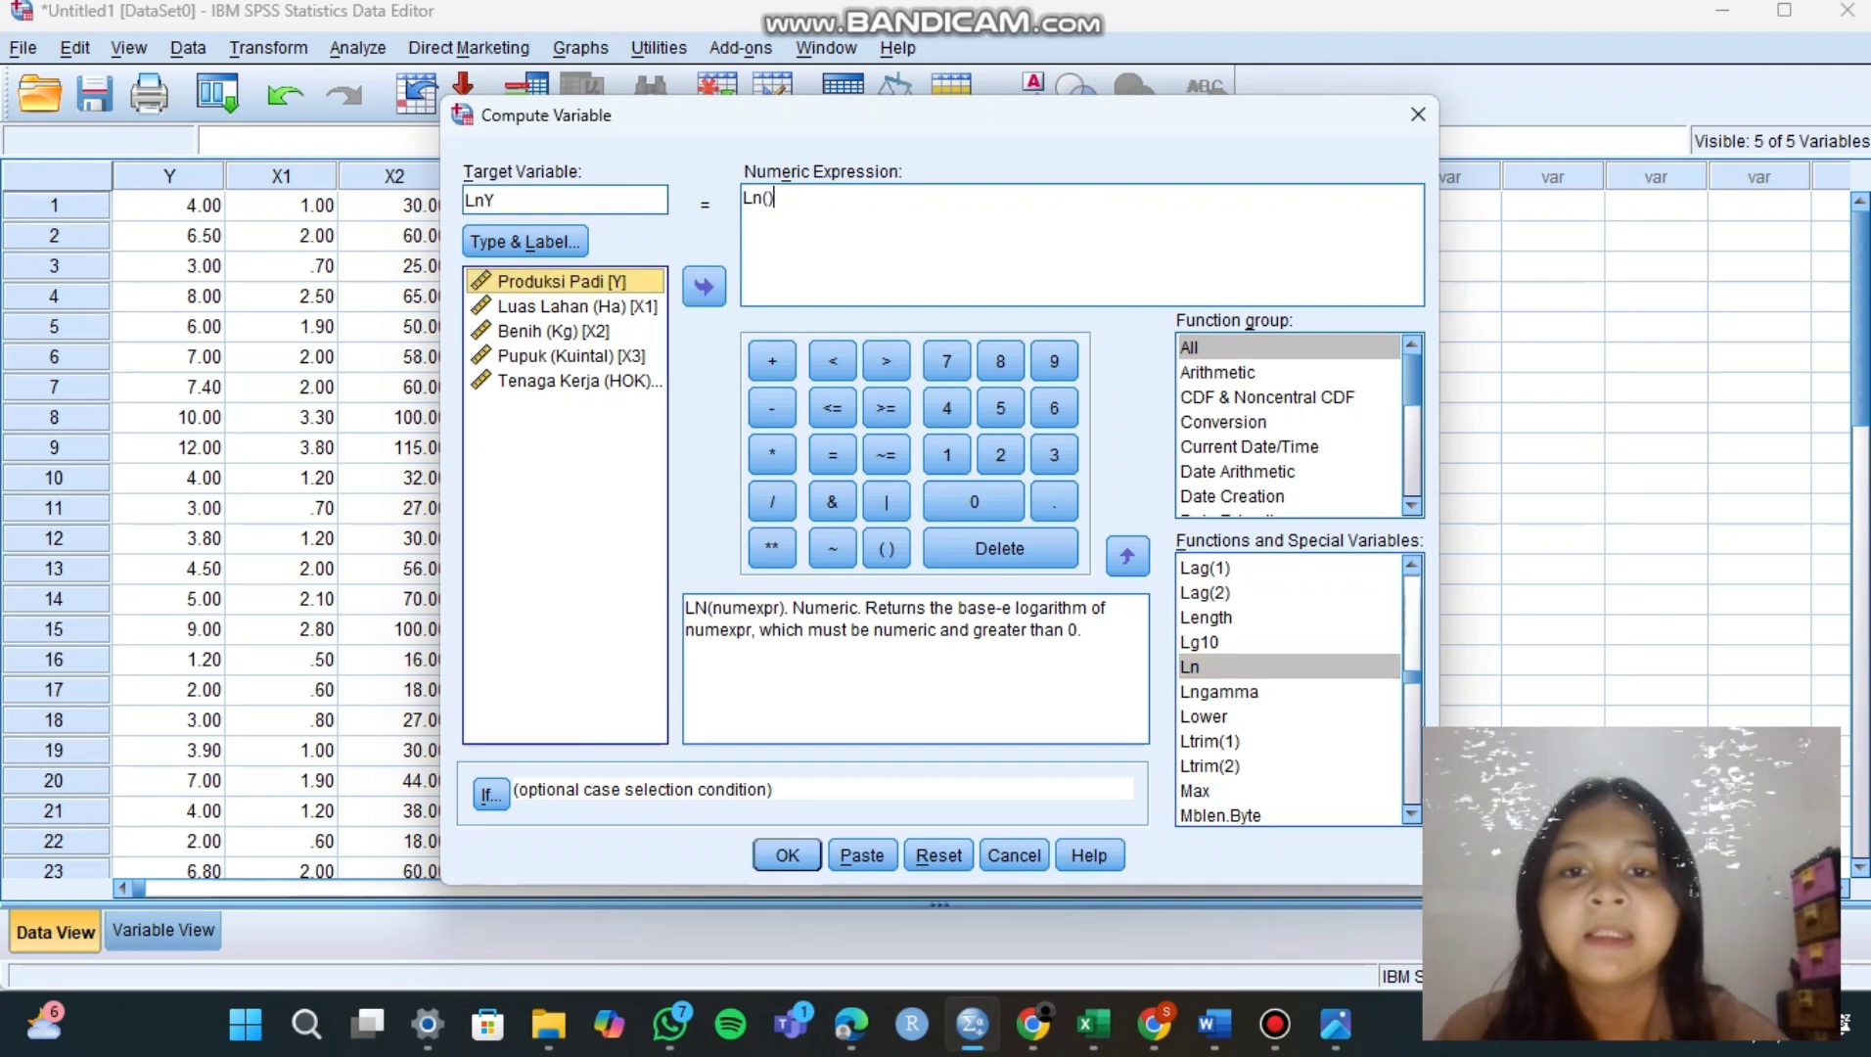
left_click(766, 198)
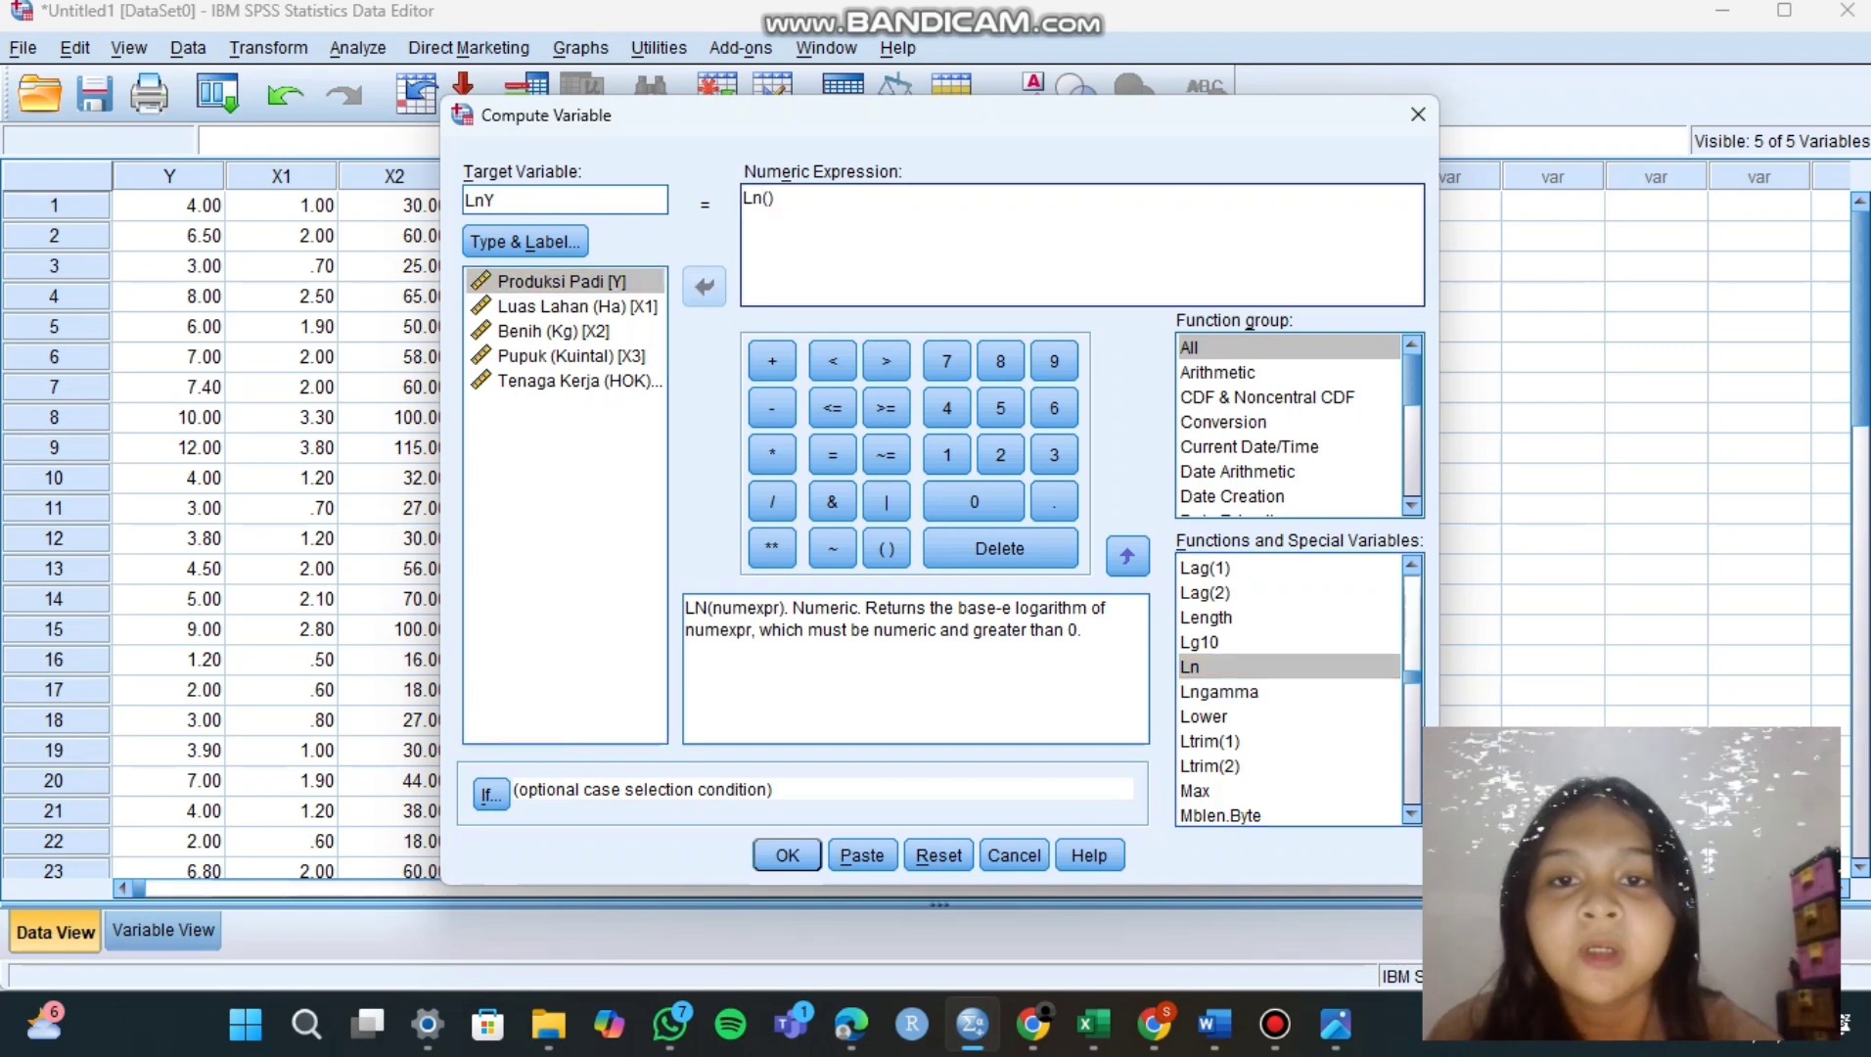
left_click(770, 198)
left_click(560, 282)
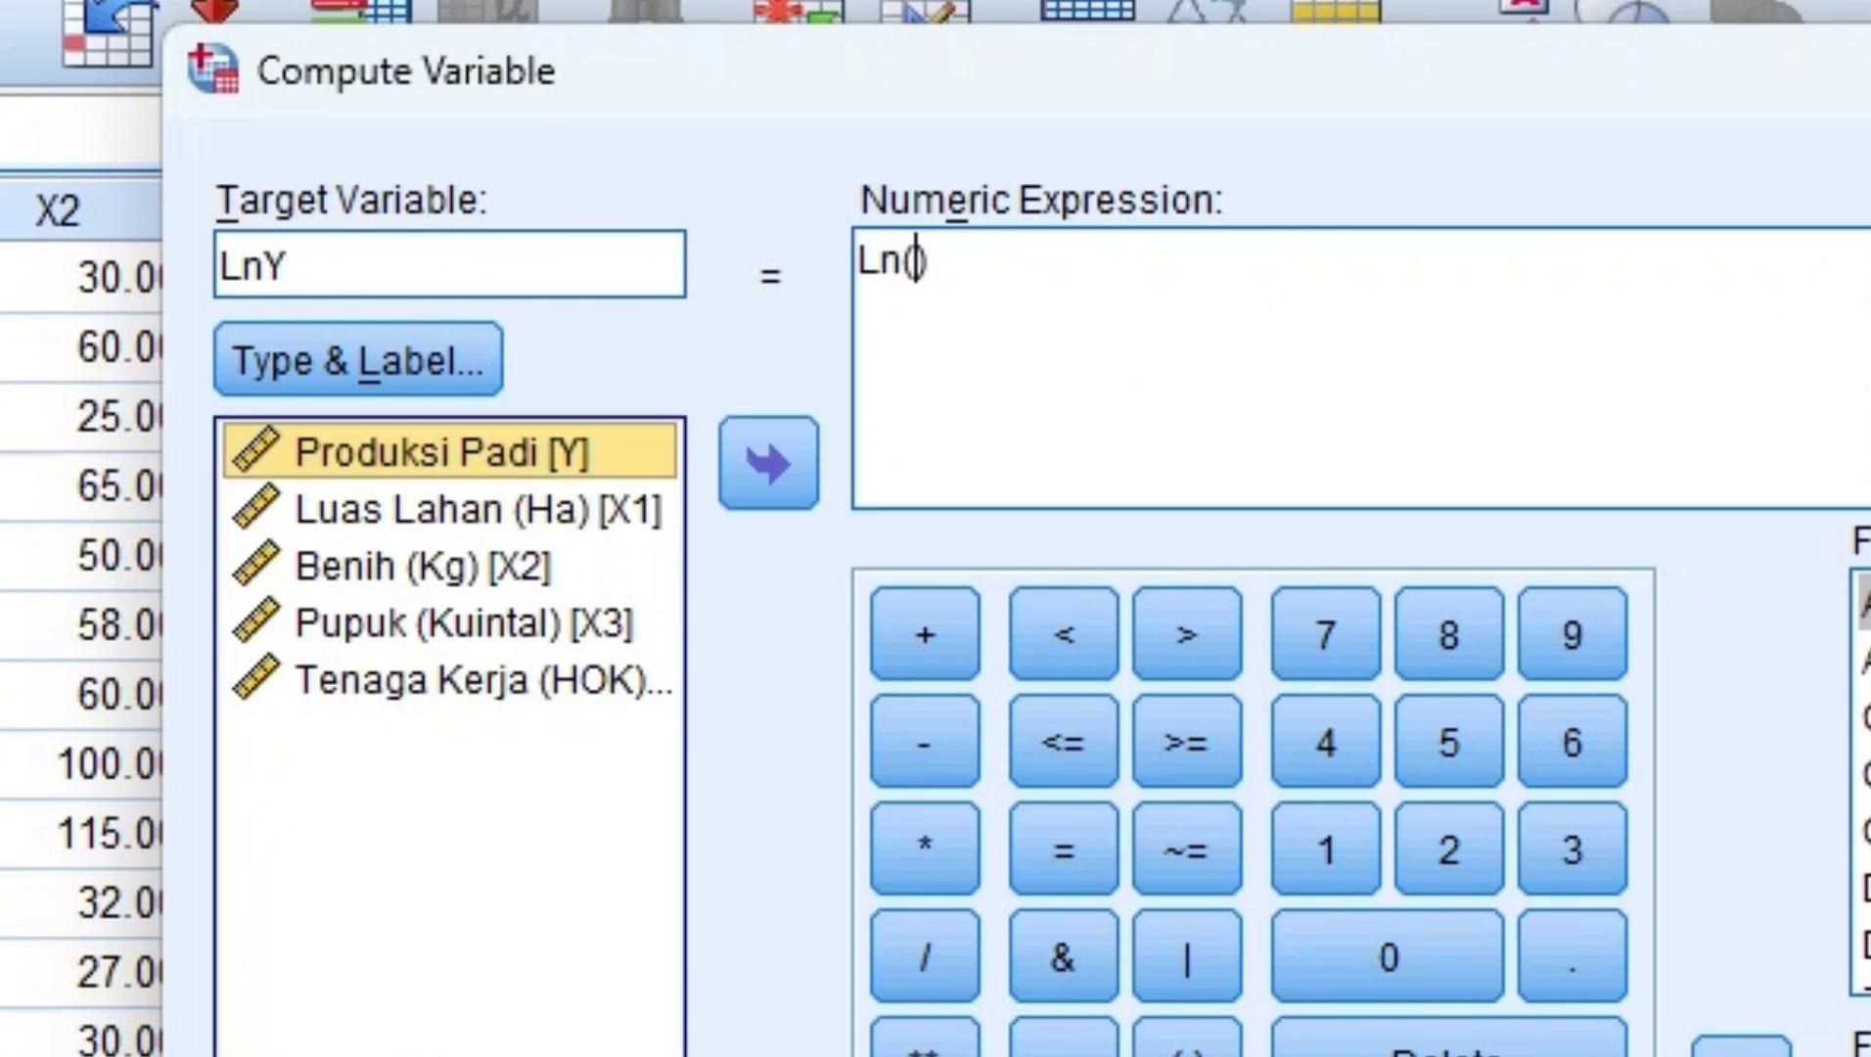
left_click(769, 463)
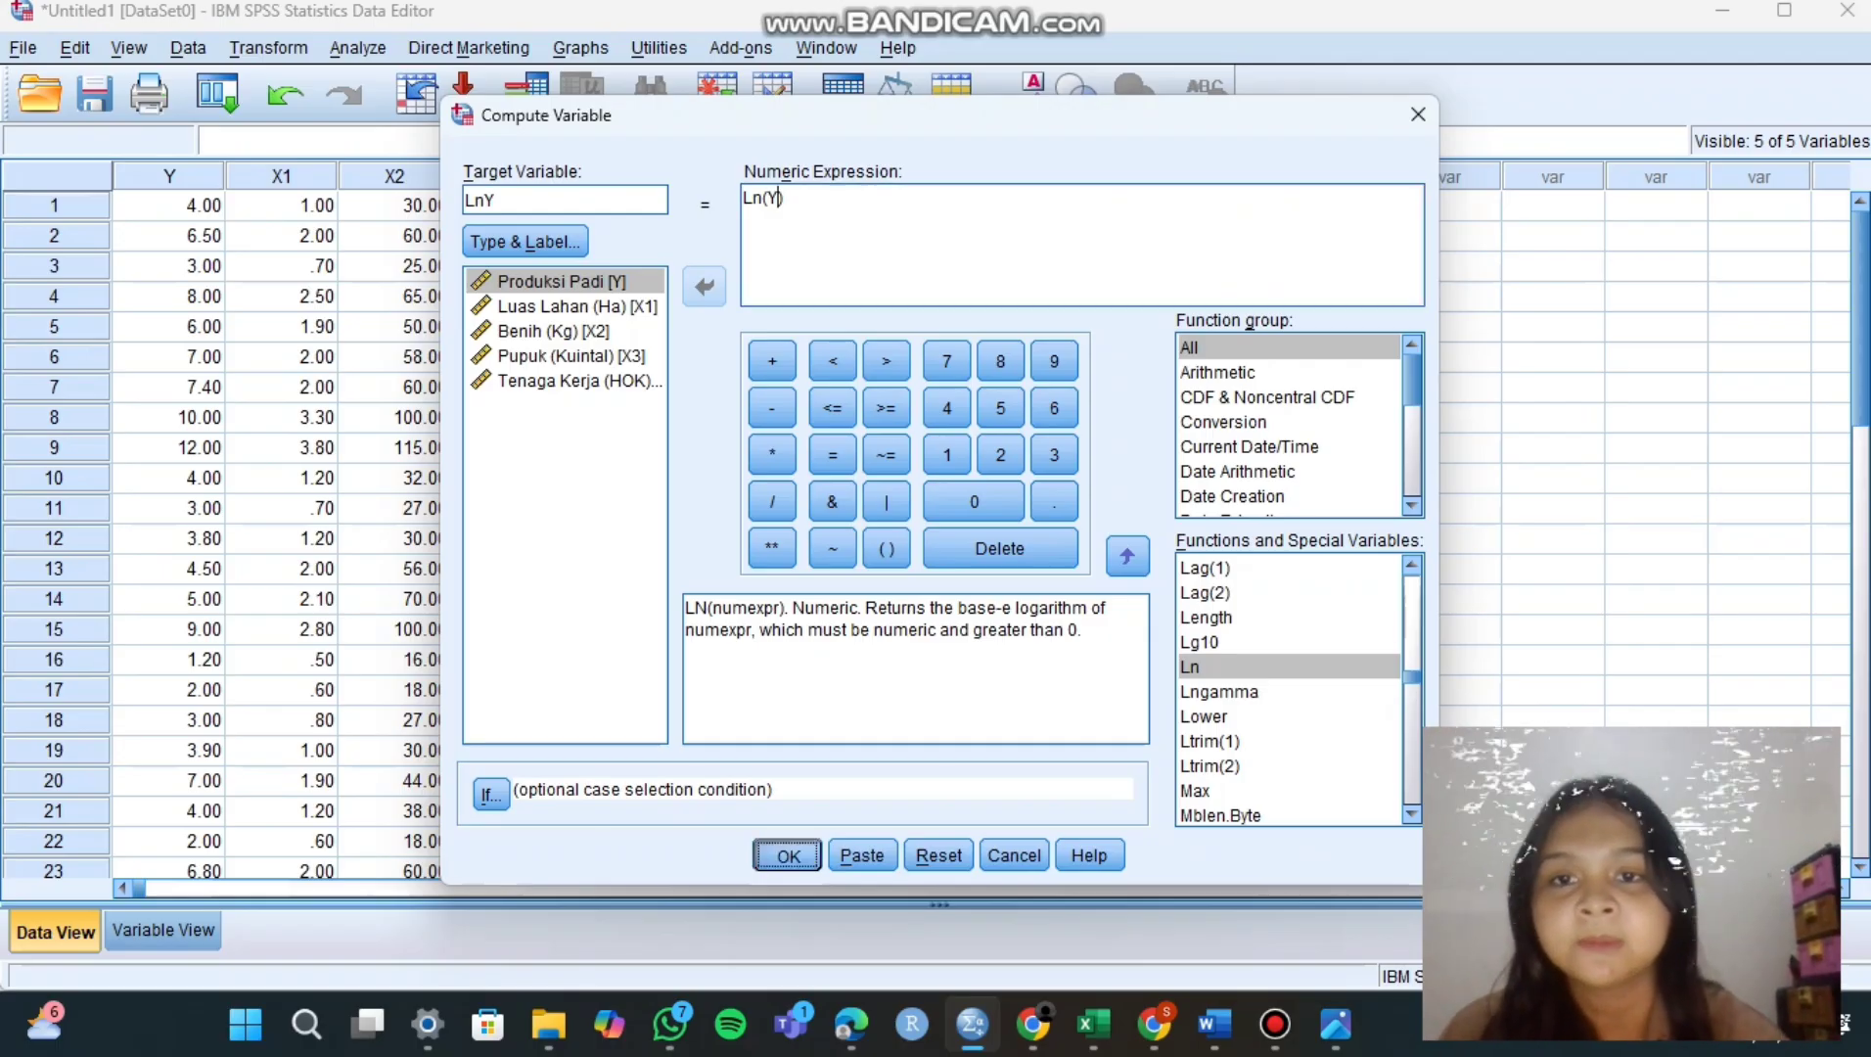
left_click(788, 855)
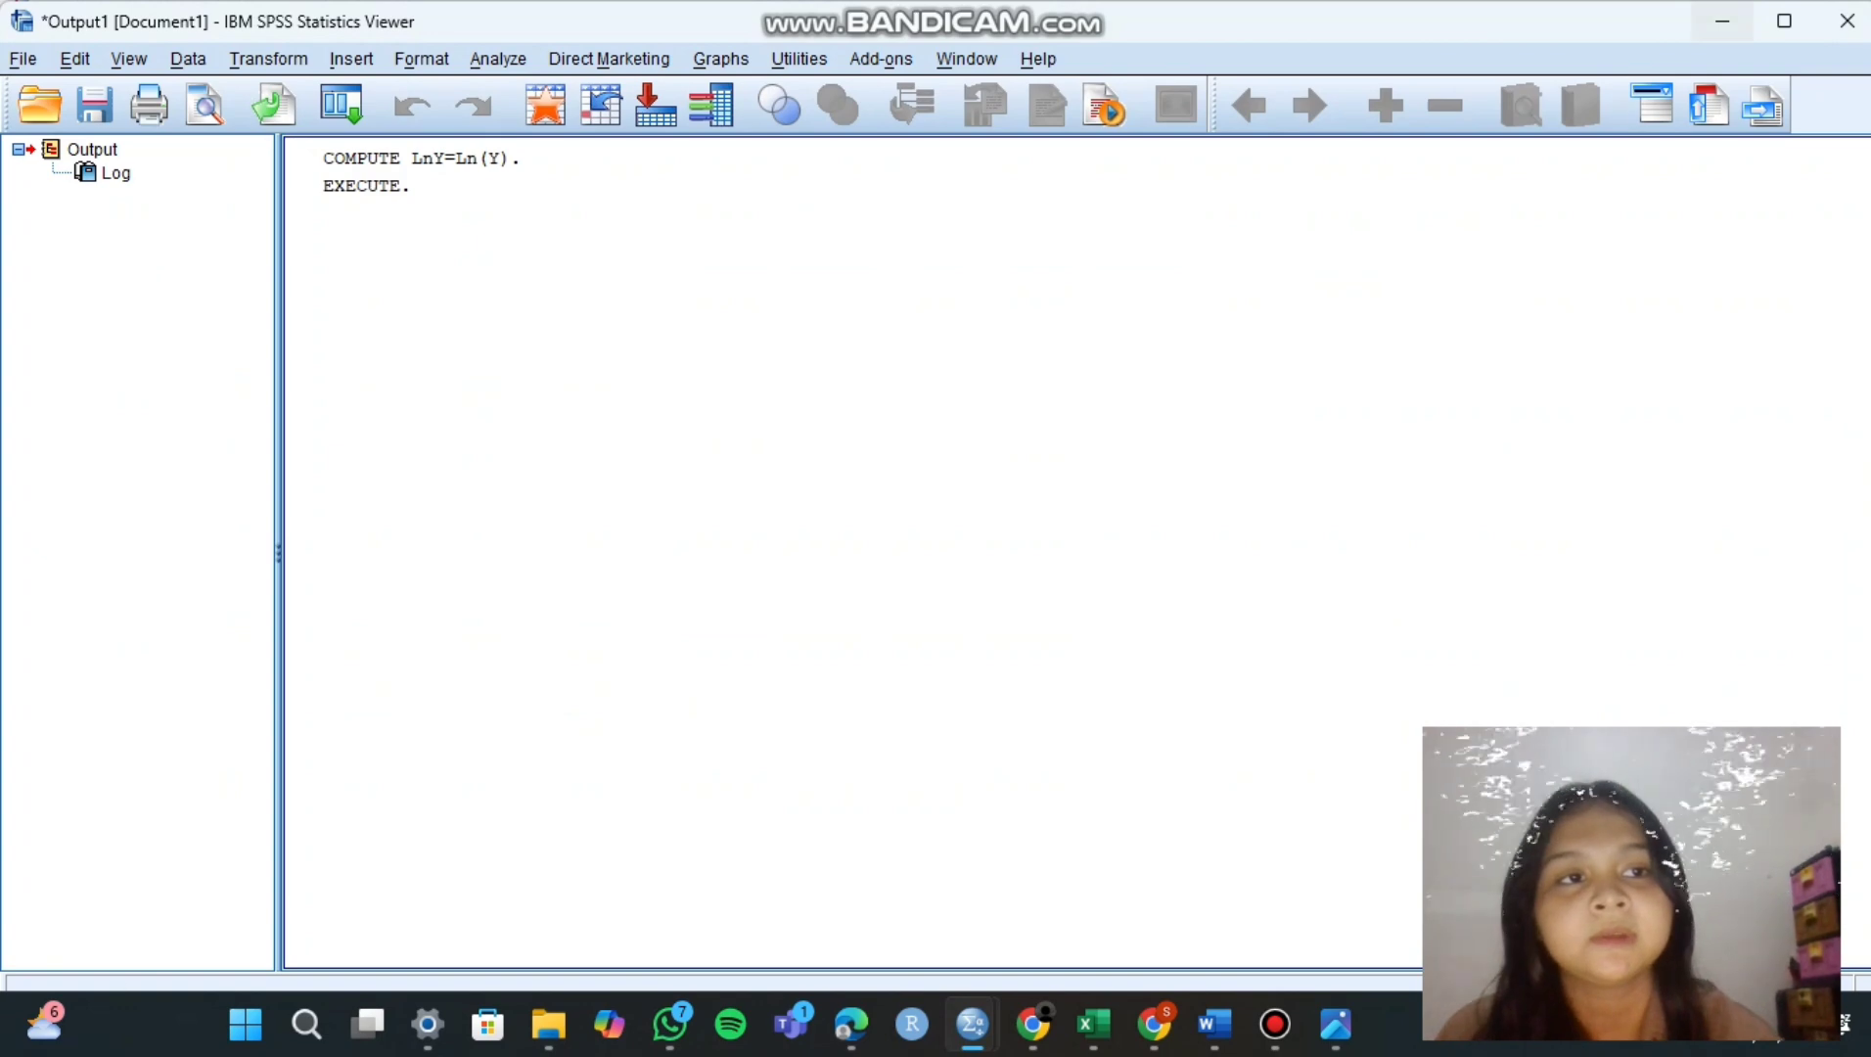
left_click(1723, 21)
Compute the variable LnX1 as Ln(X1), the natural logarithm of Luas Lahan
left_click(268, 48)
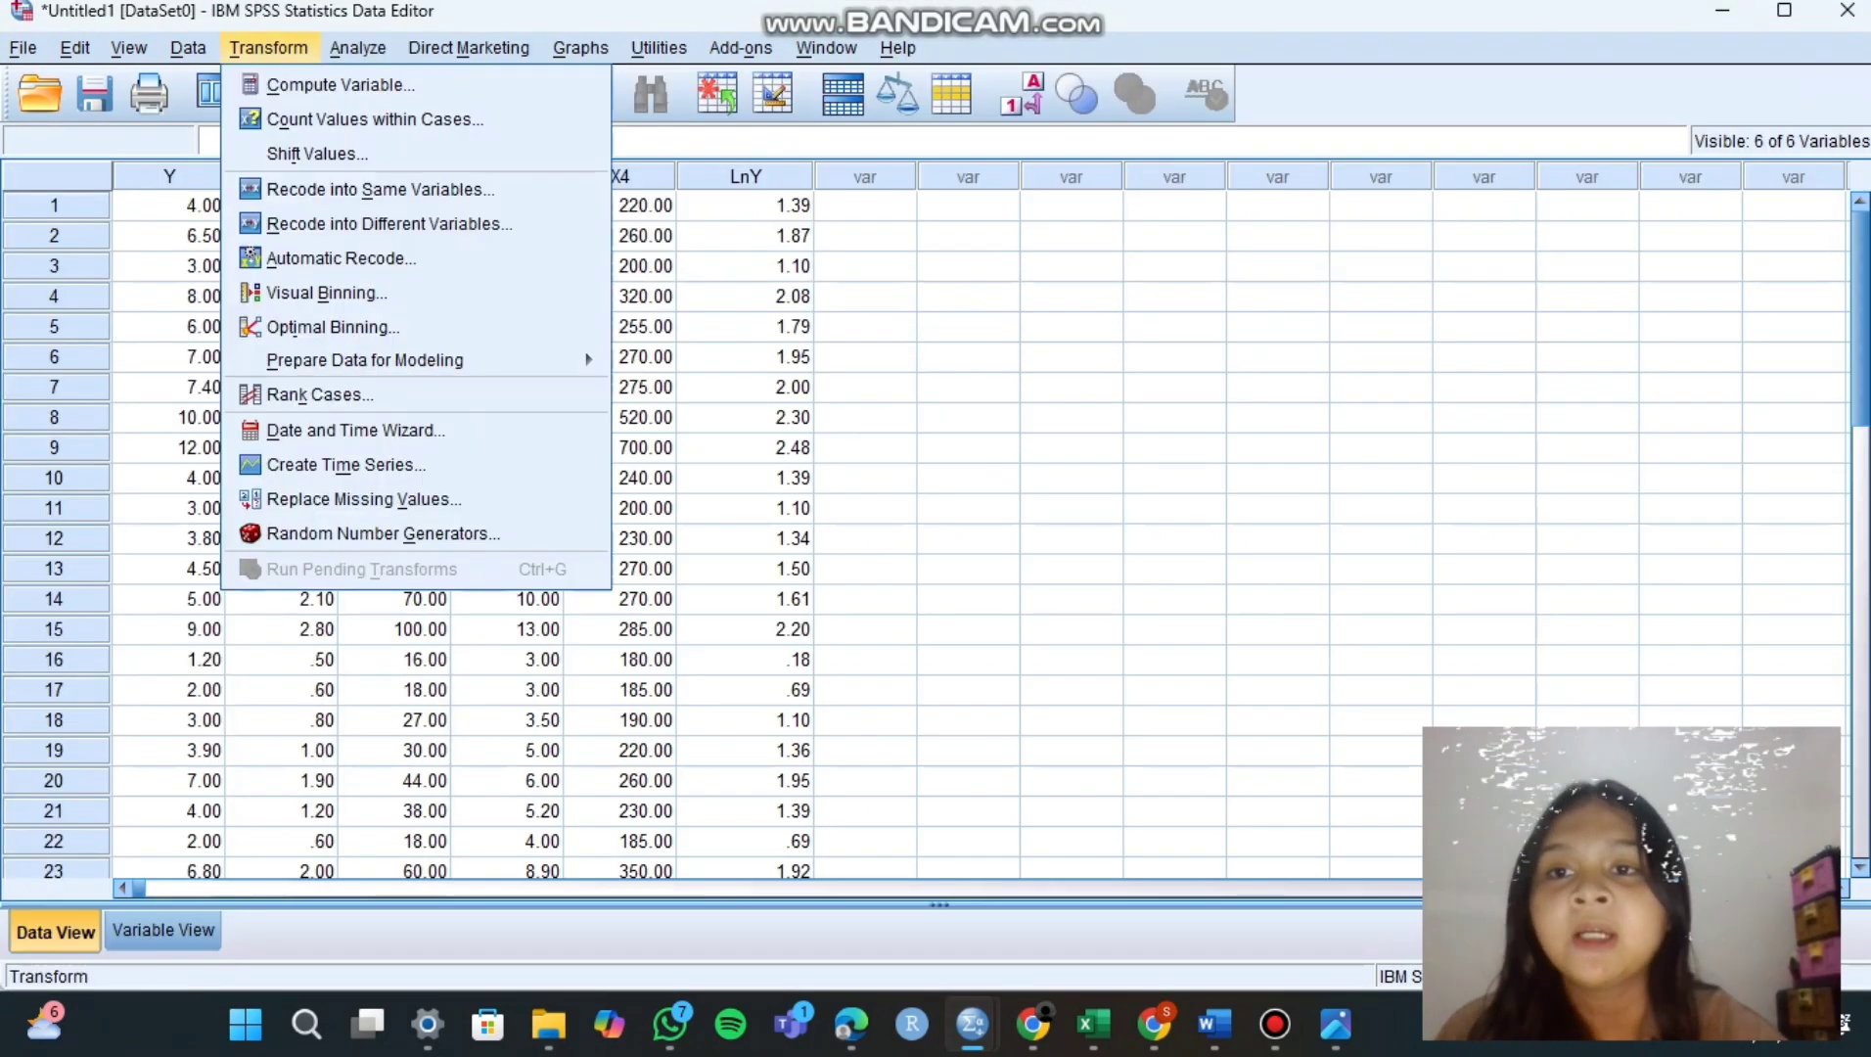
left_click(341, 85)
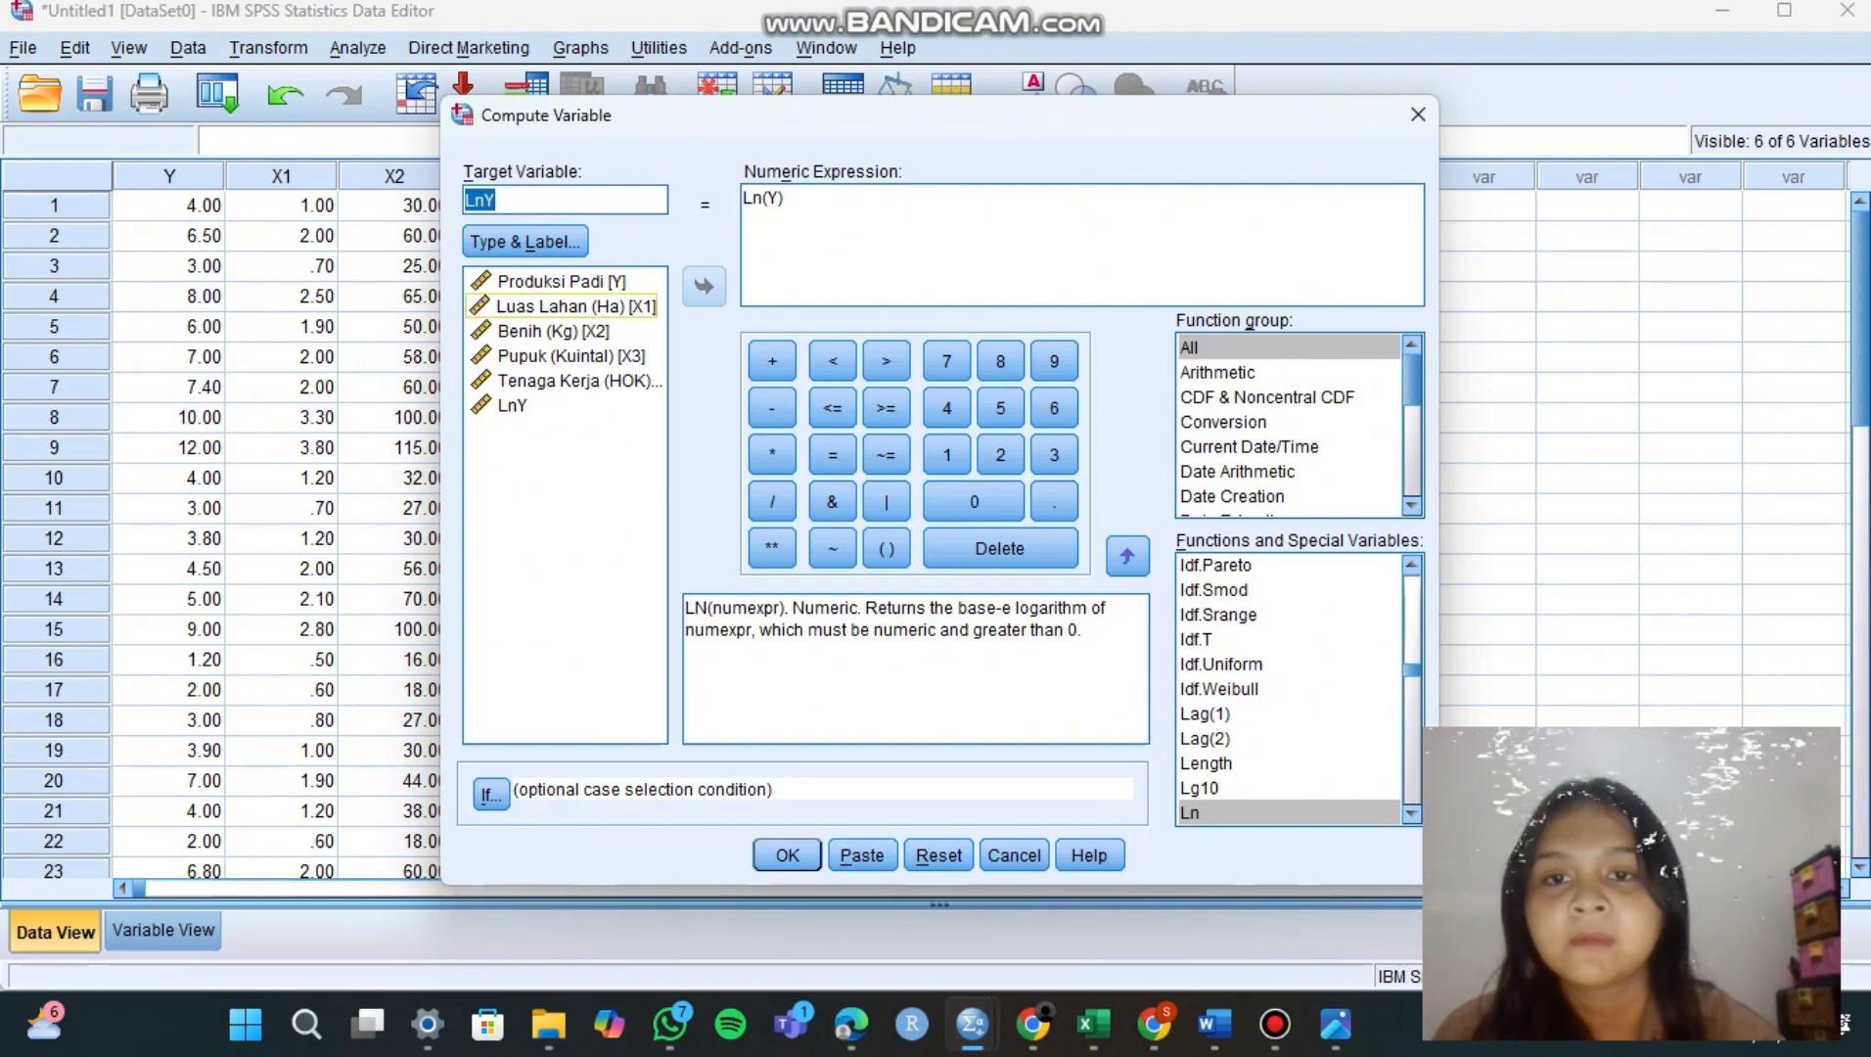
left_click(501, 200)
key("BackSpace")
type("X1")
left_click(777, 198)
key("BackSpace")
left_click(578, 306)
left_click(704, 287)
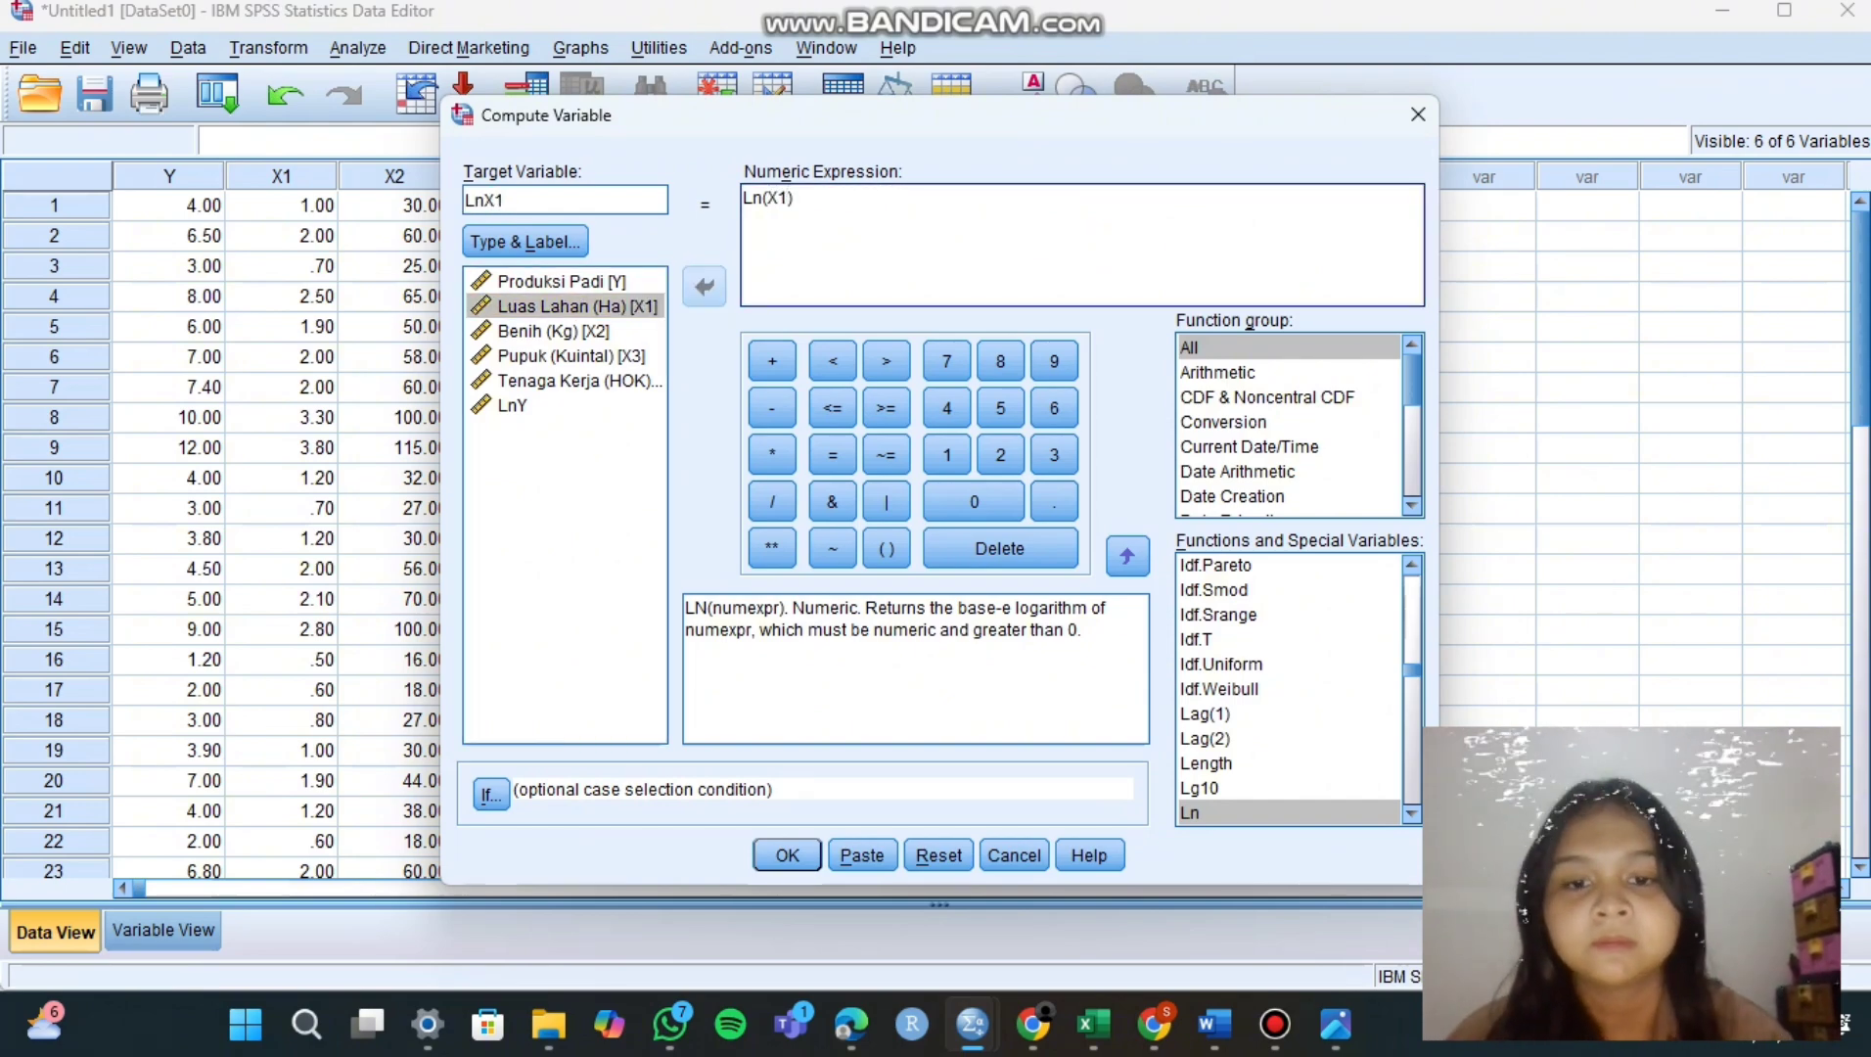
left_click(788, 856)
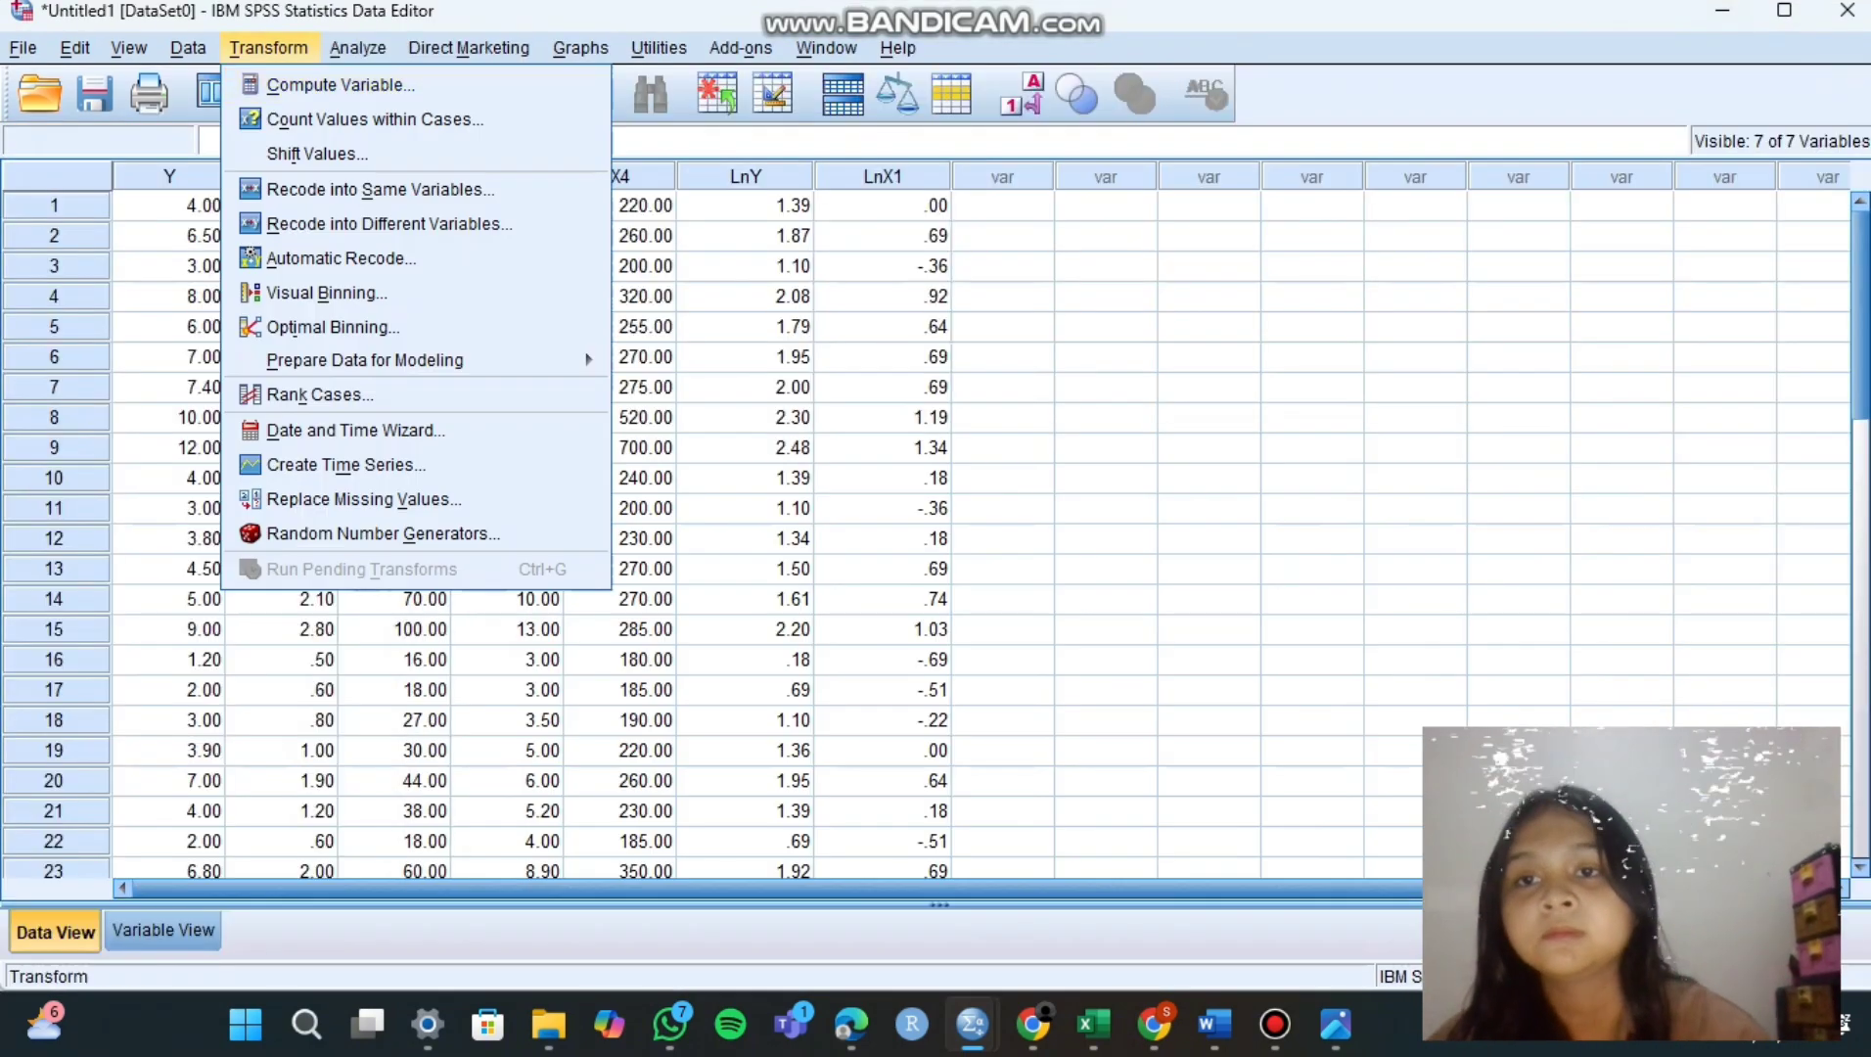
Compute the variable LnX2 as Ln(X2), the natural logarithm of Benih
left_click(340, 85)
left_click(505, 201)
key("BackSpace")
type("2")
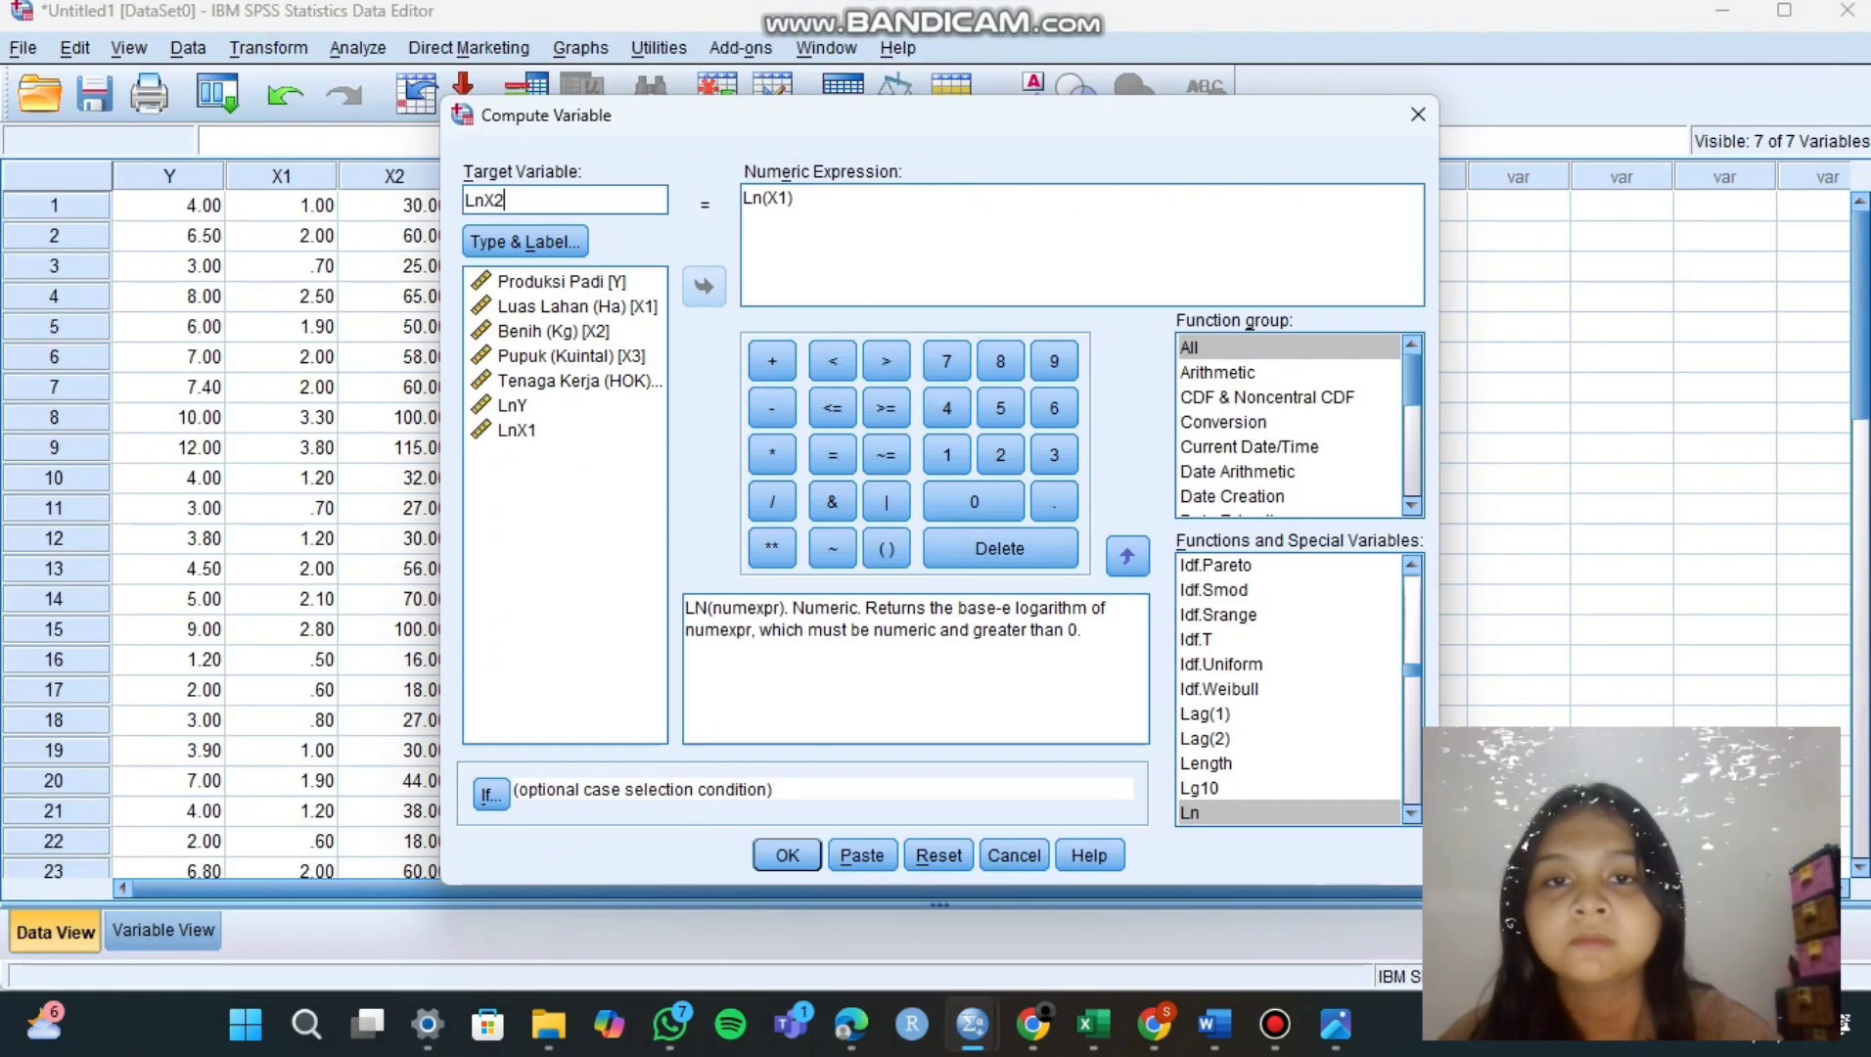
left_click(787, 199)
key("BackSpace")
key("BackSpace")
left_click(554, 330)
left_click(704, 287)
left_click(787, 855)
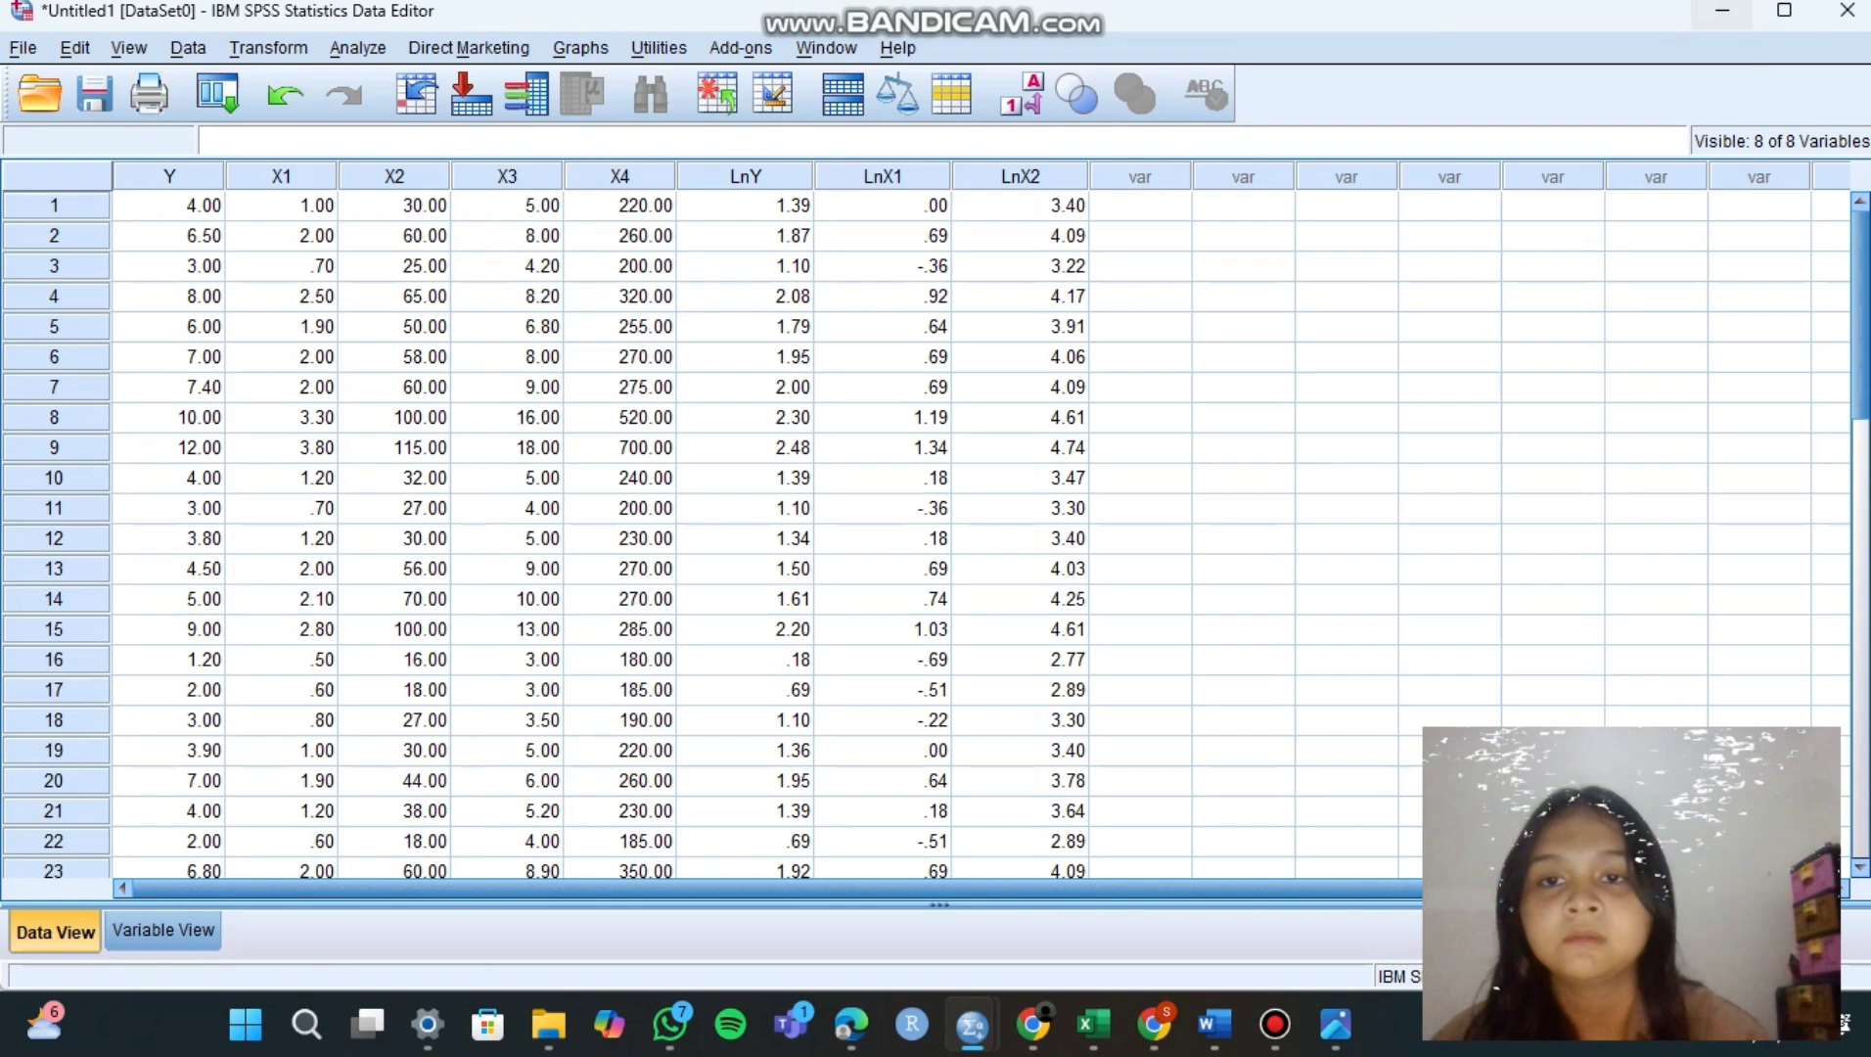
Compute the variable LnX3 as Ln(X3), the natural logarithm of Pupuk
left_click(416, 93)
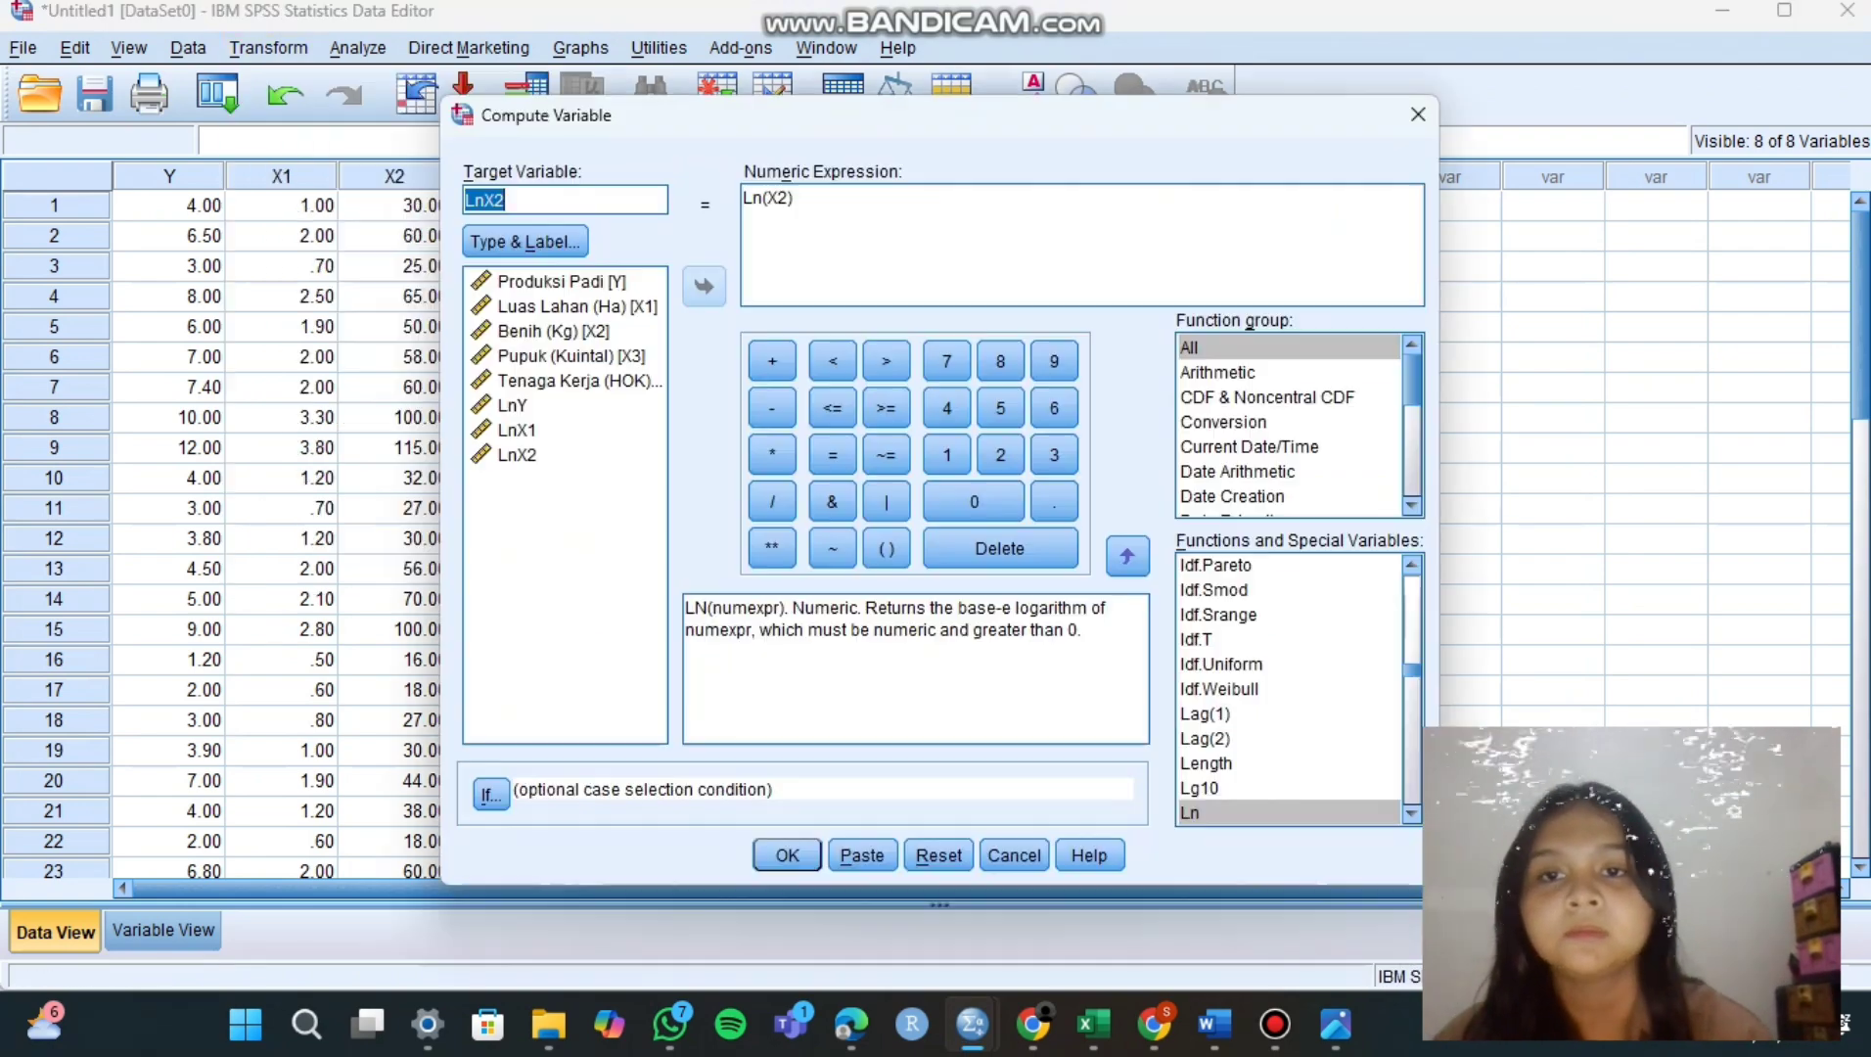
left_click(505, 200)
key("BackSpace")
key("BackSpace")
type("X3")
left_click(787, 199)
key("BackSpace")
key("BackSpace")
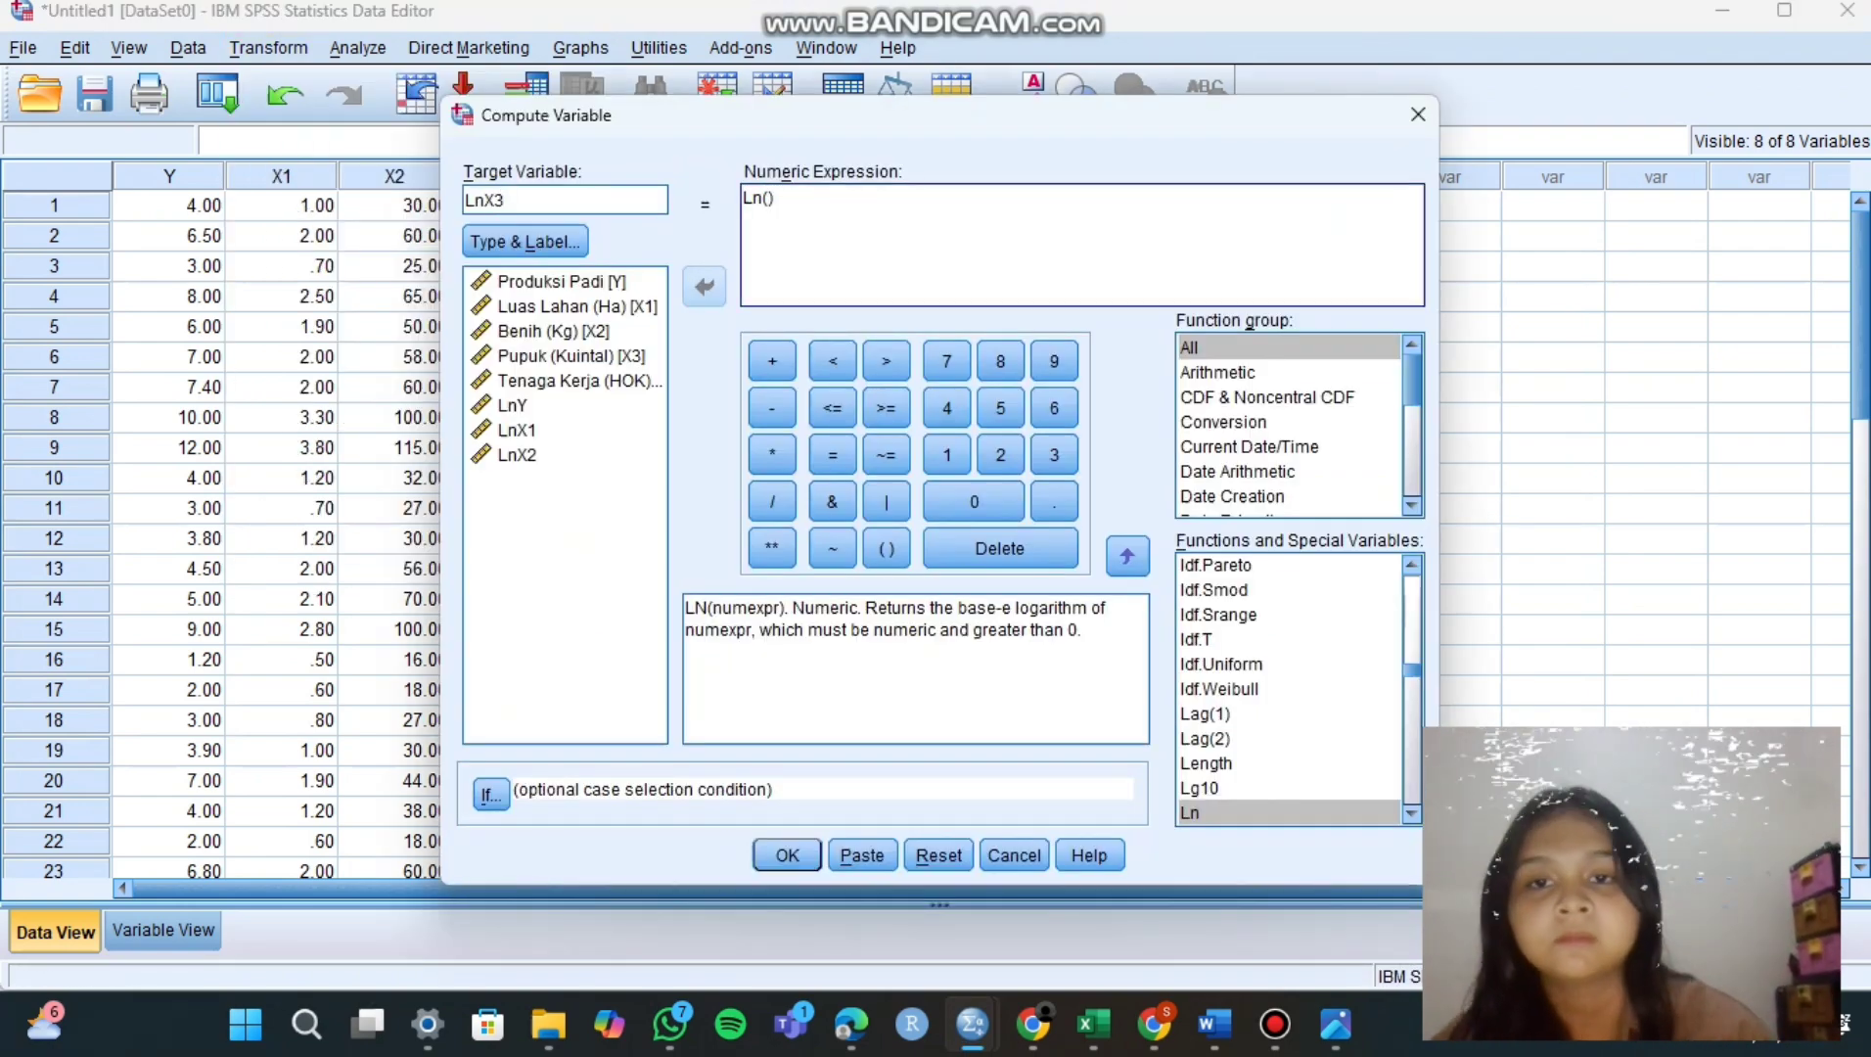
left_click(554, 356)
left_click(704, 287)
left_click(788, 856)
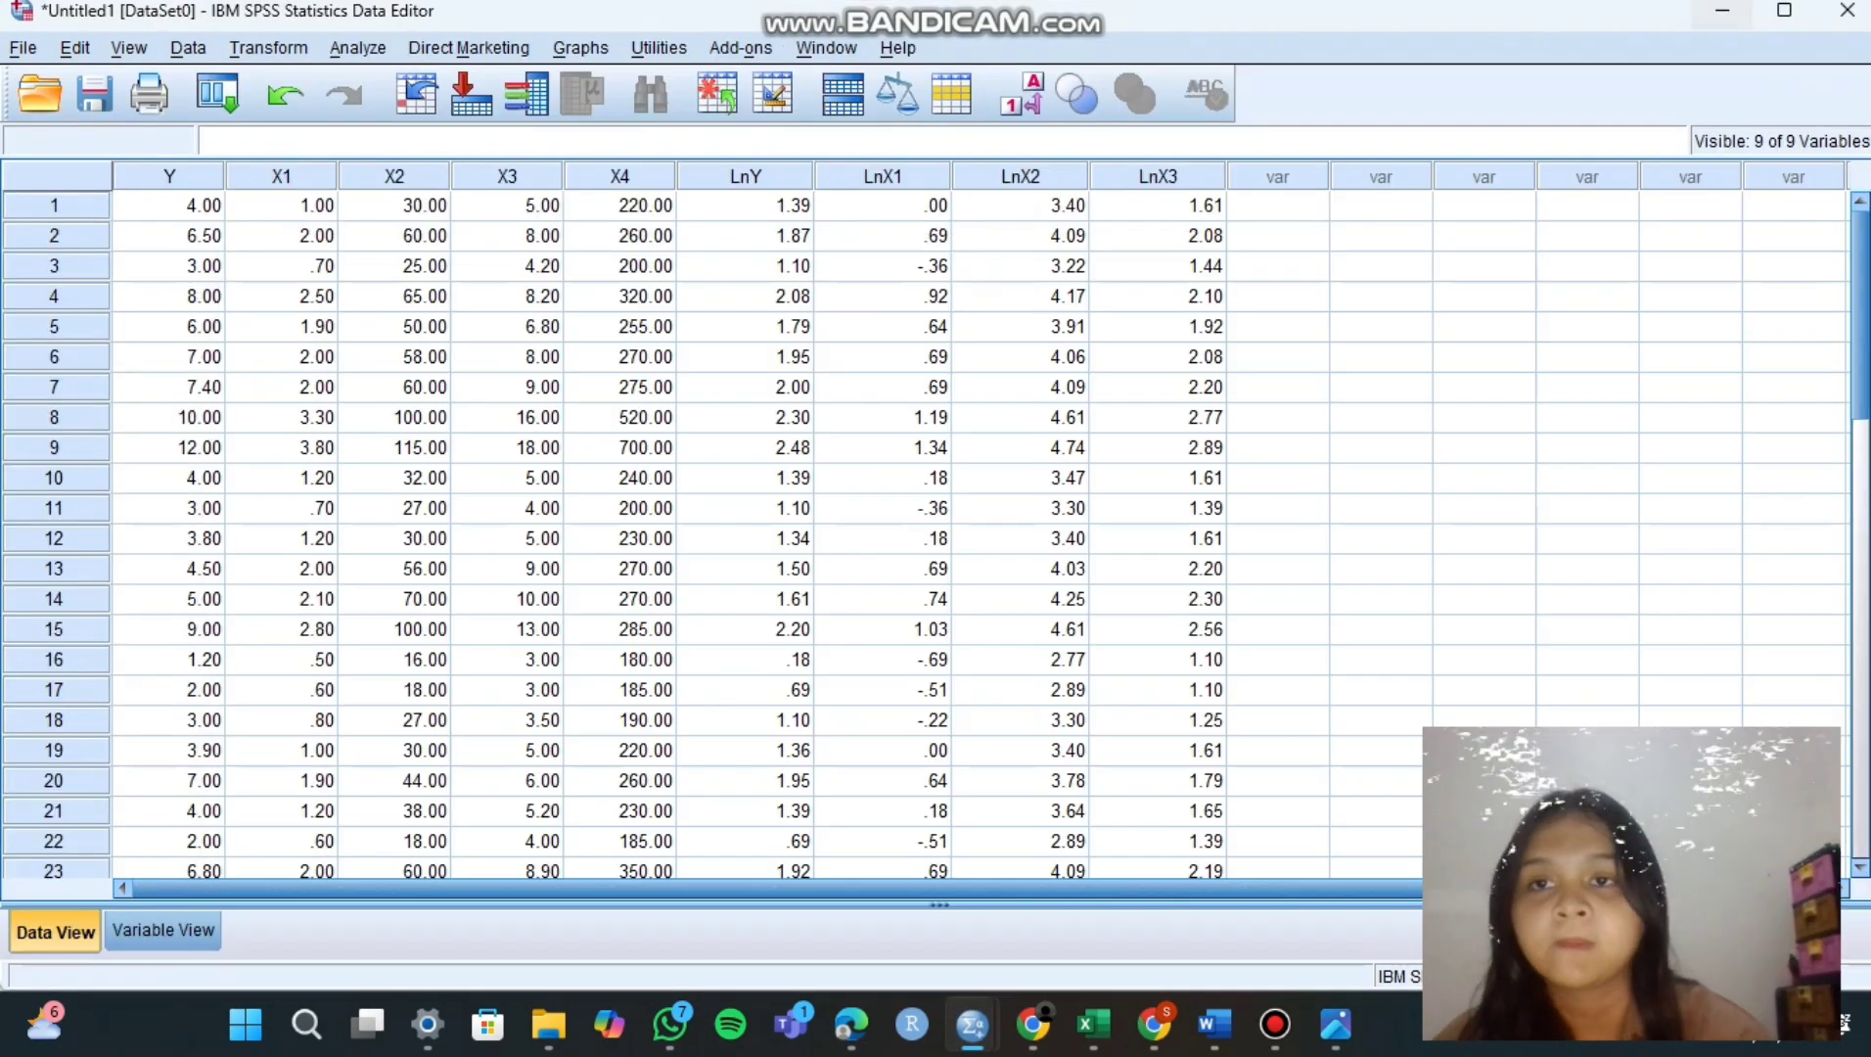
Compute the variable LnX4 as Ln(X4), the natural logarithm of Tenaga Kerja, and minimize the output window
left_click(268, 48)
left_click(340, 85)
left_click(505, 201)
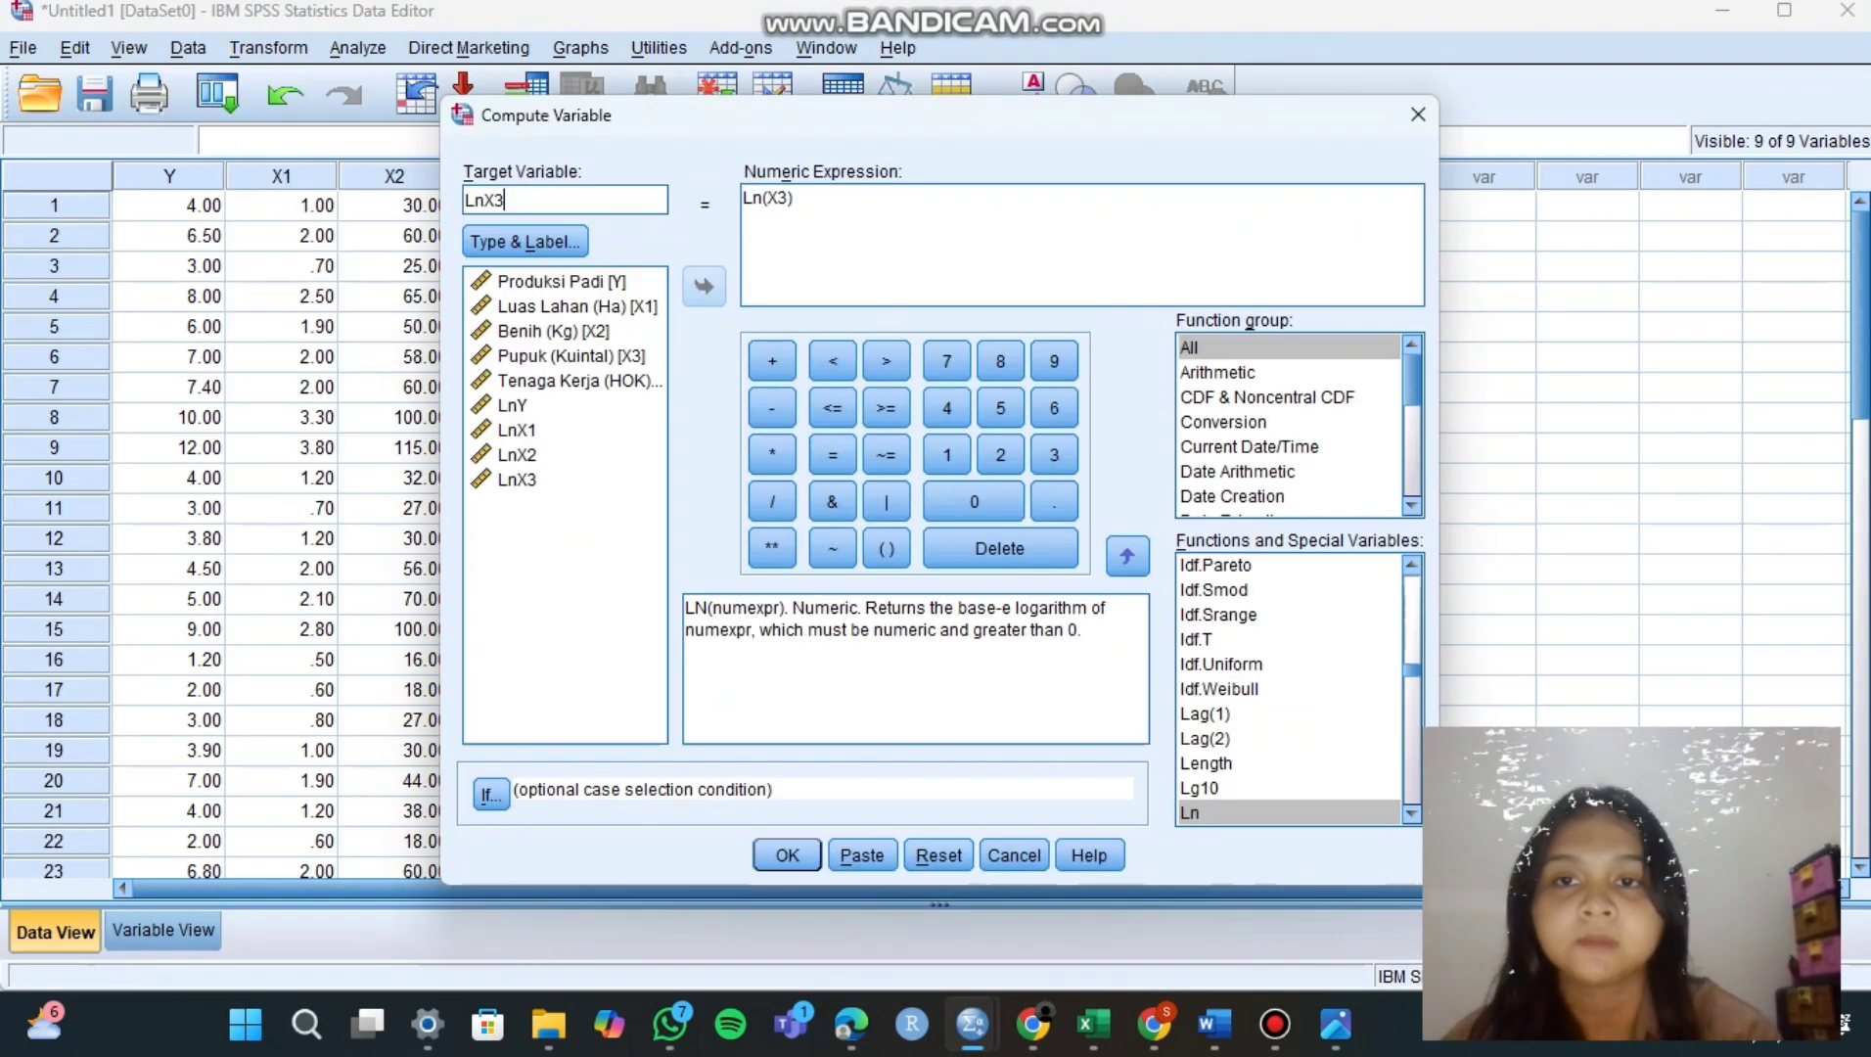
key("BackSpace")
type("4")
left_click(787, 198)
key("BackSpace")
key("BackSpace")
left_click(554, 381)
left_click(703, 286)
left_click(788, 856)
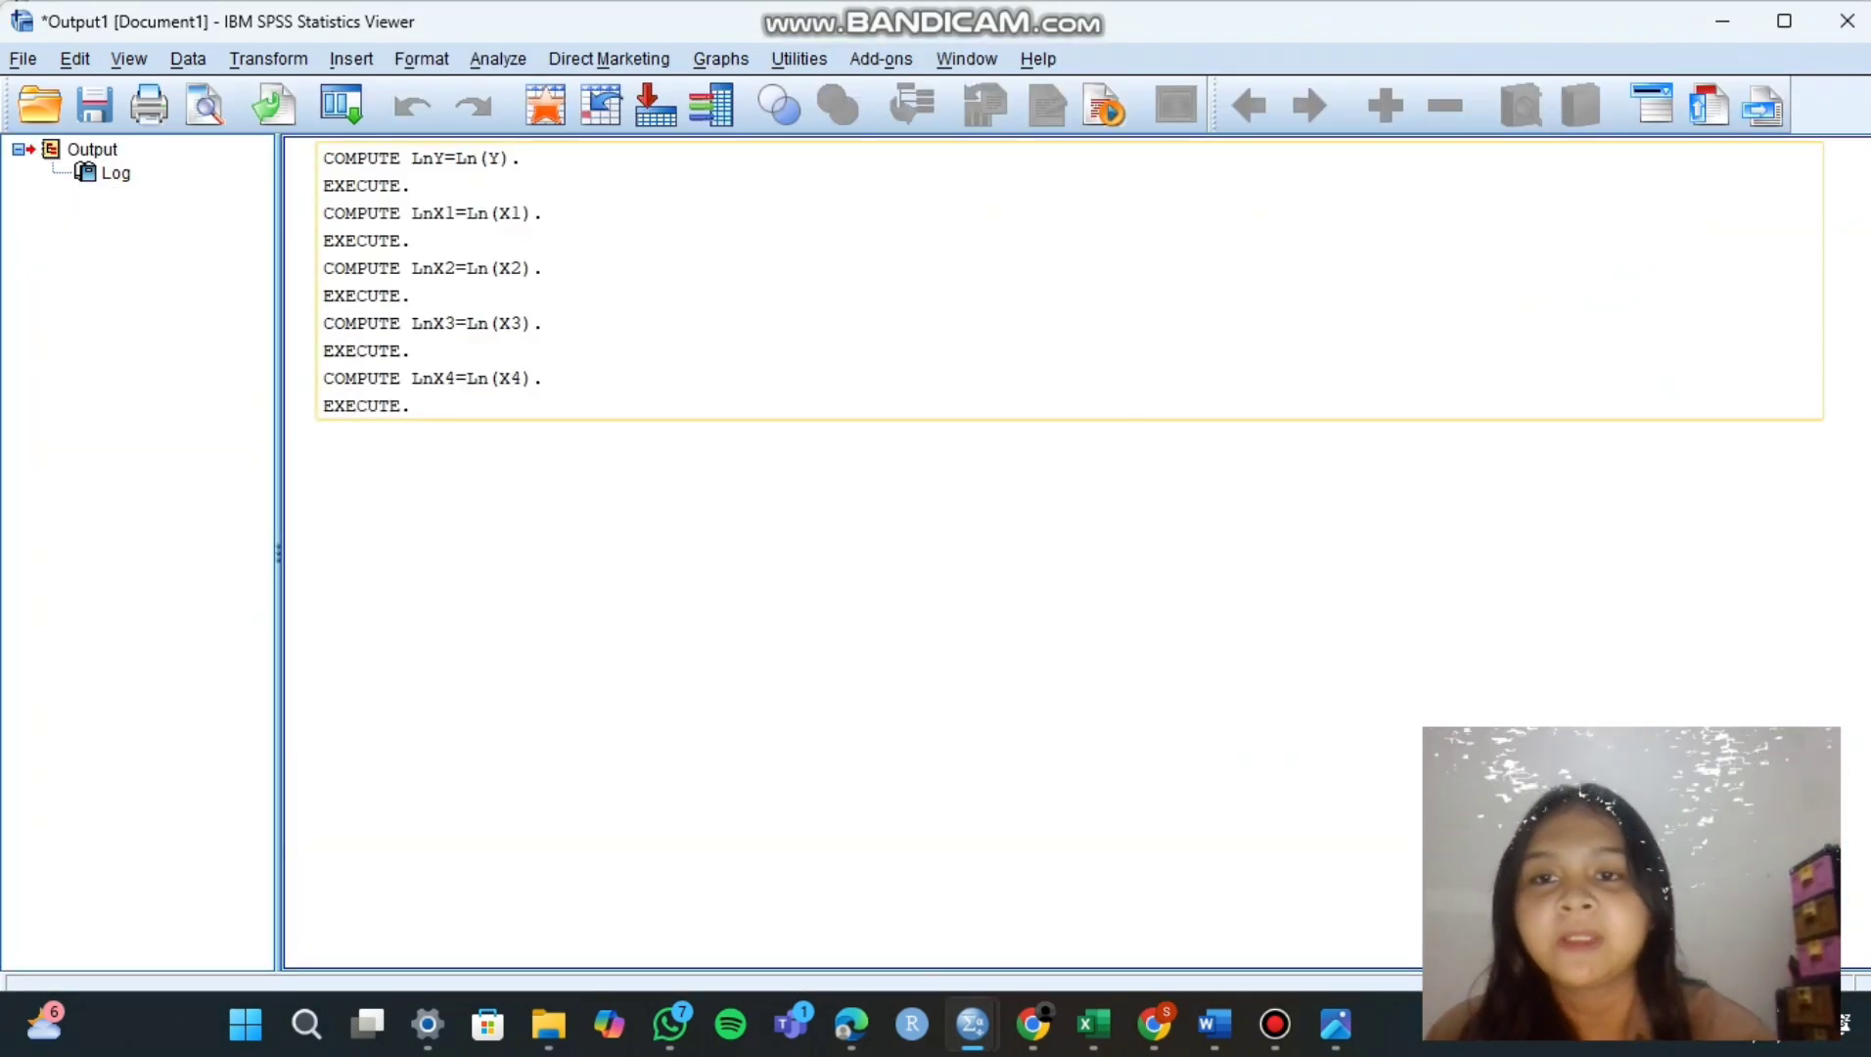
left_click(1723, 20)
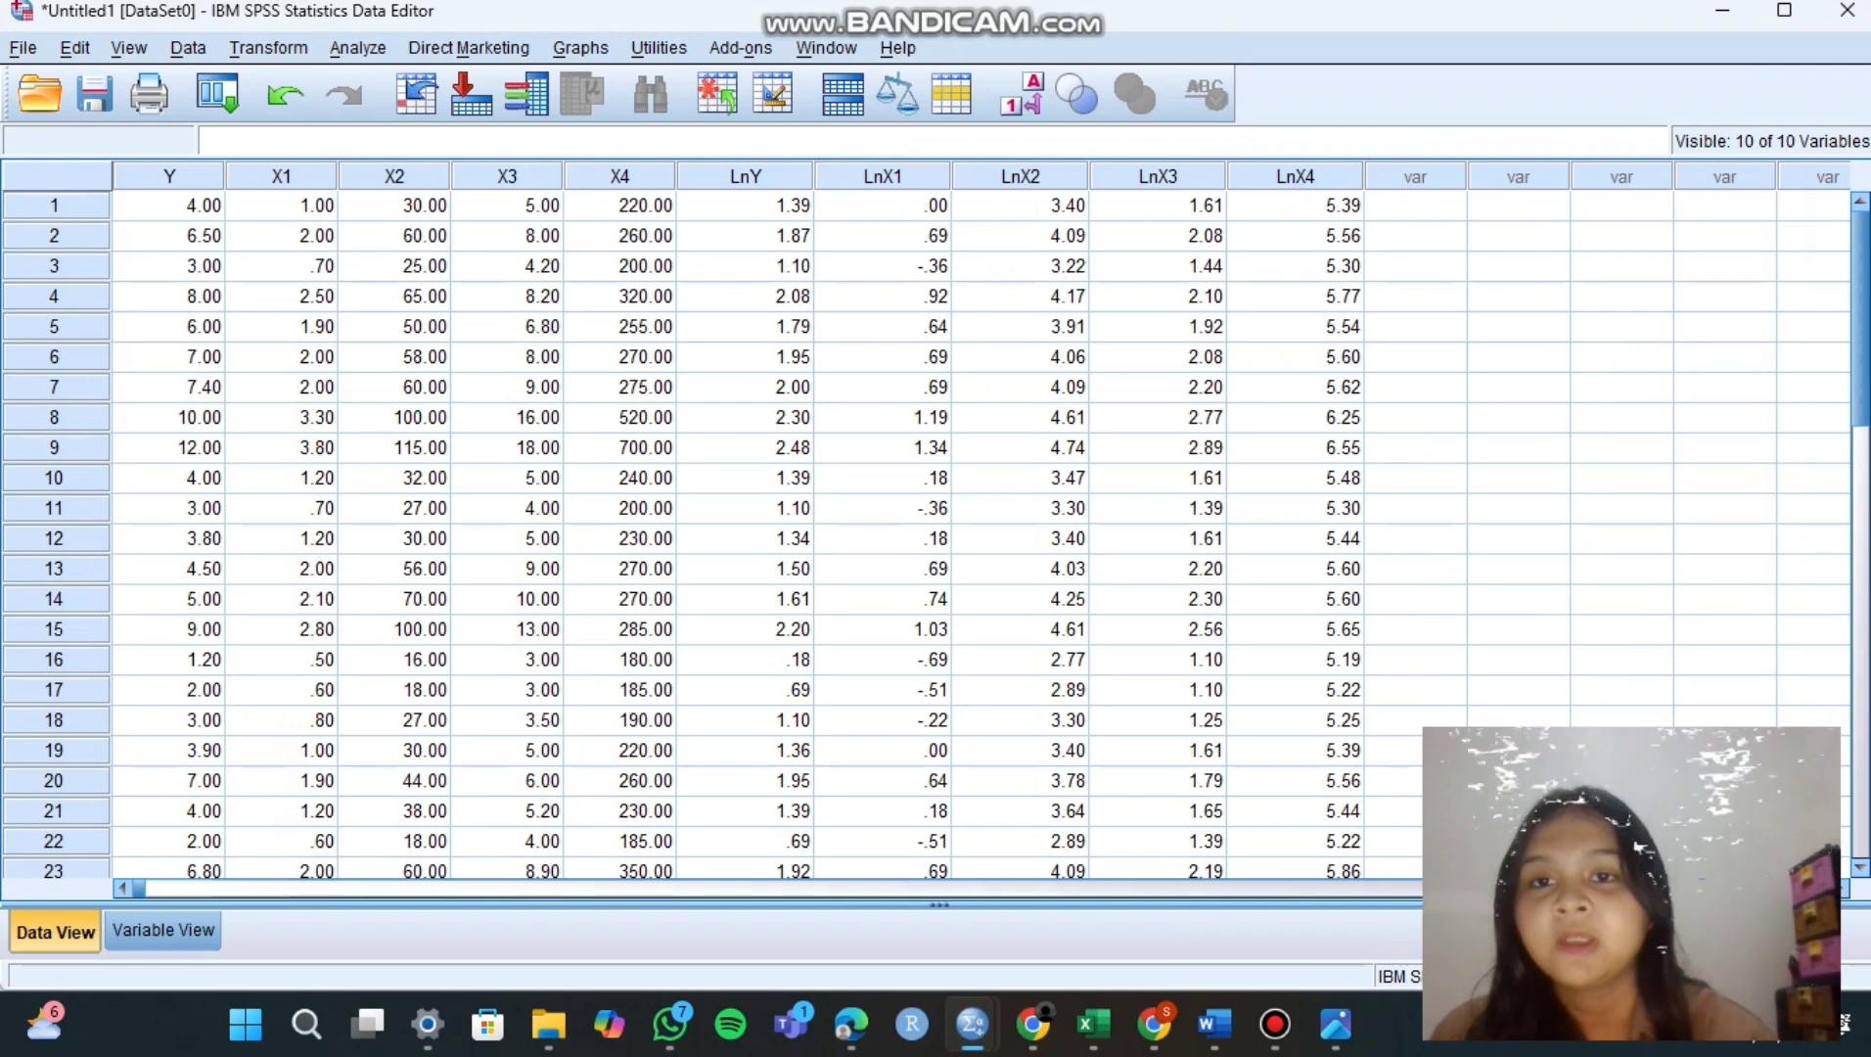
Start a Linear Regression analysis and assign LnY as the dependent variable
key("alt+a")
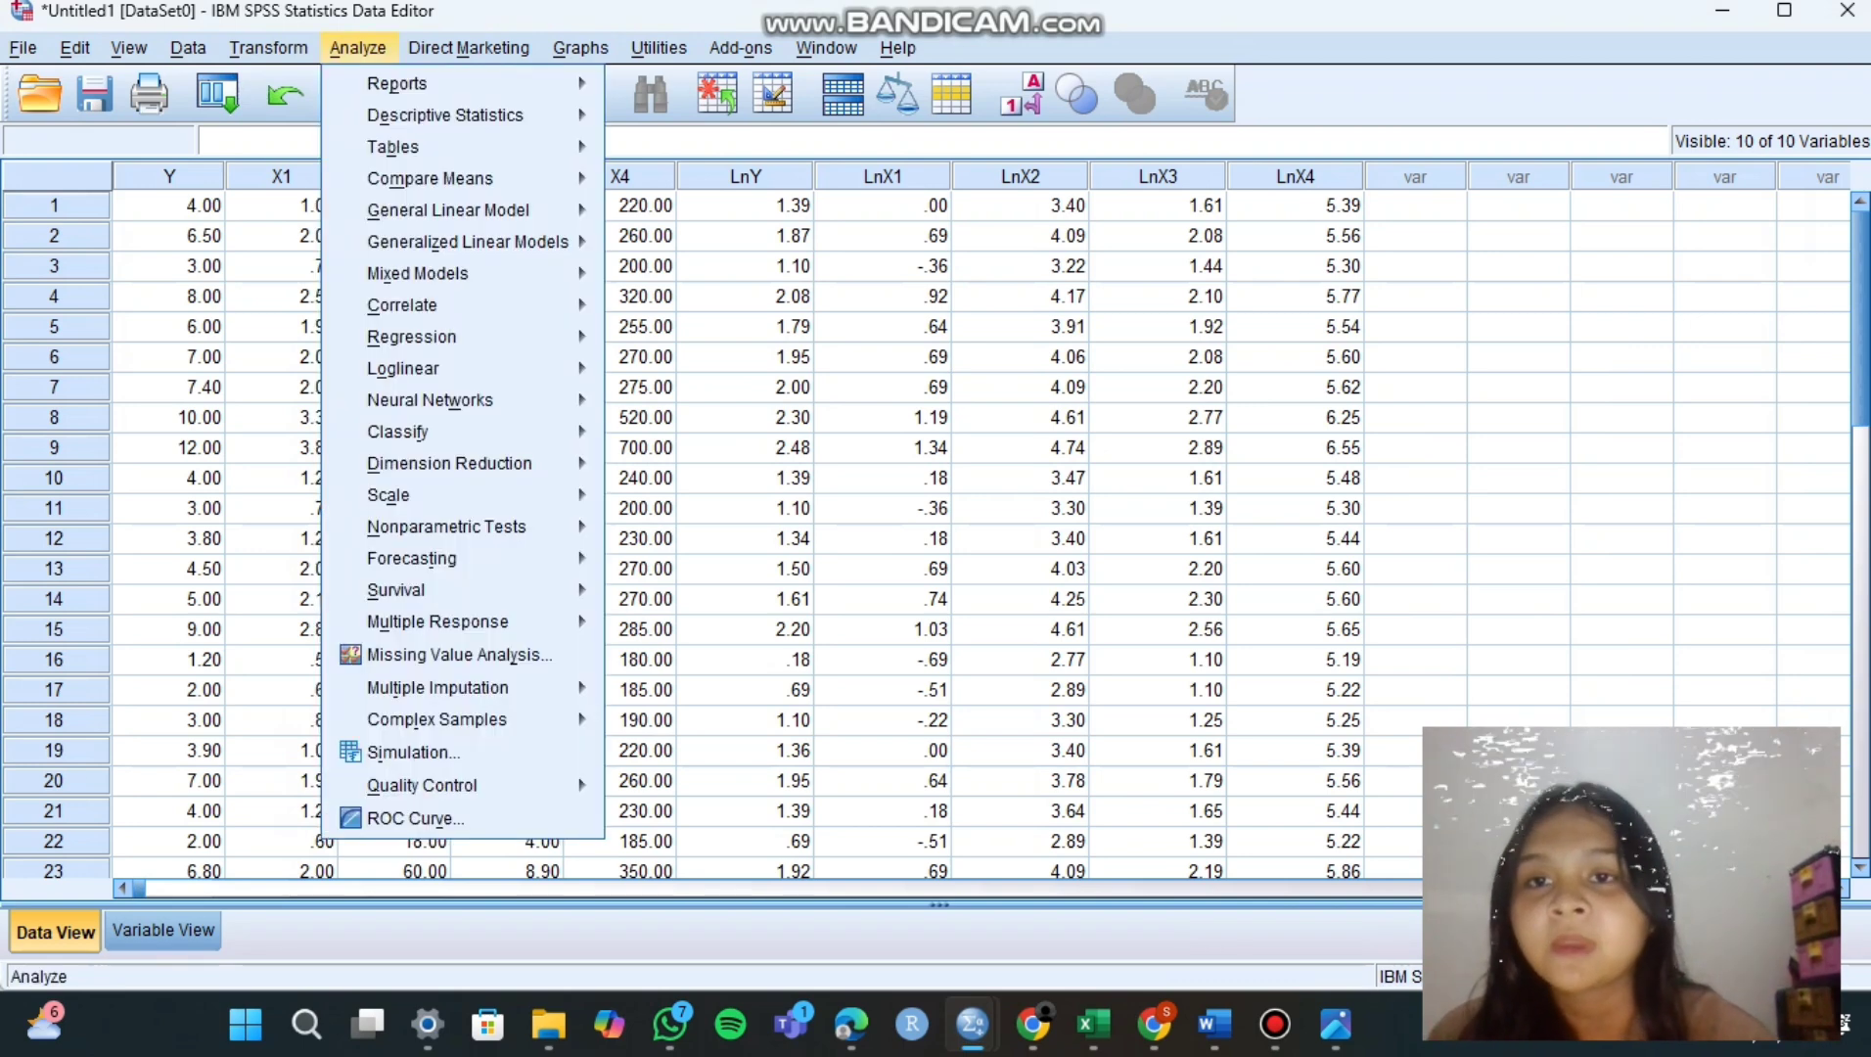
mouse_move(460, 335)
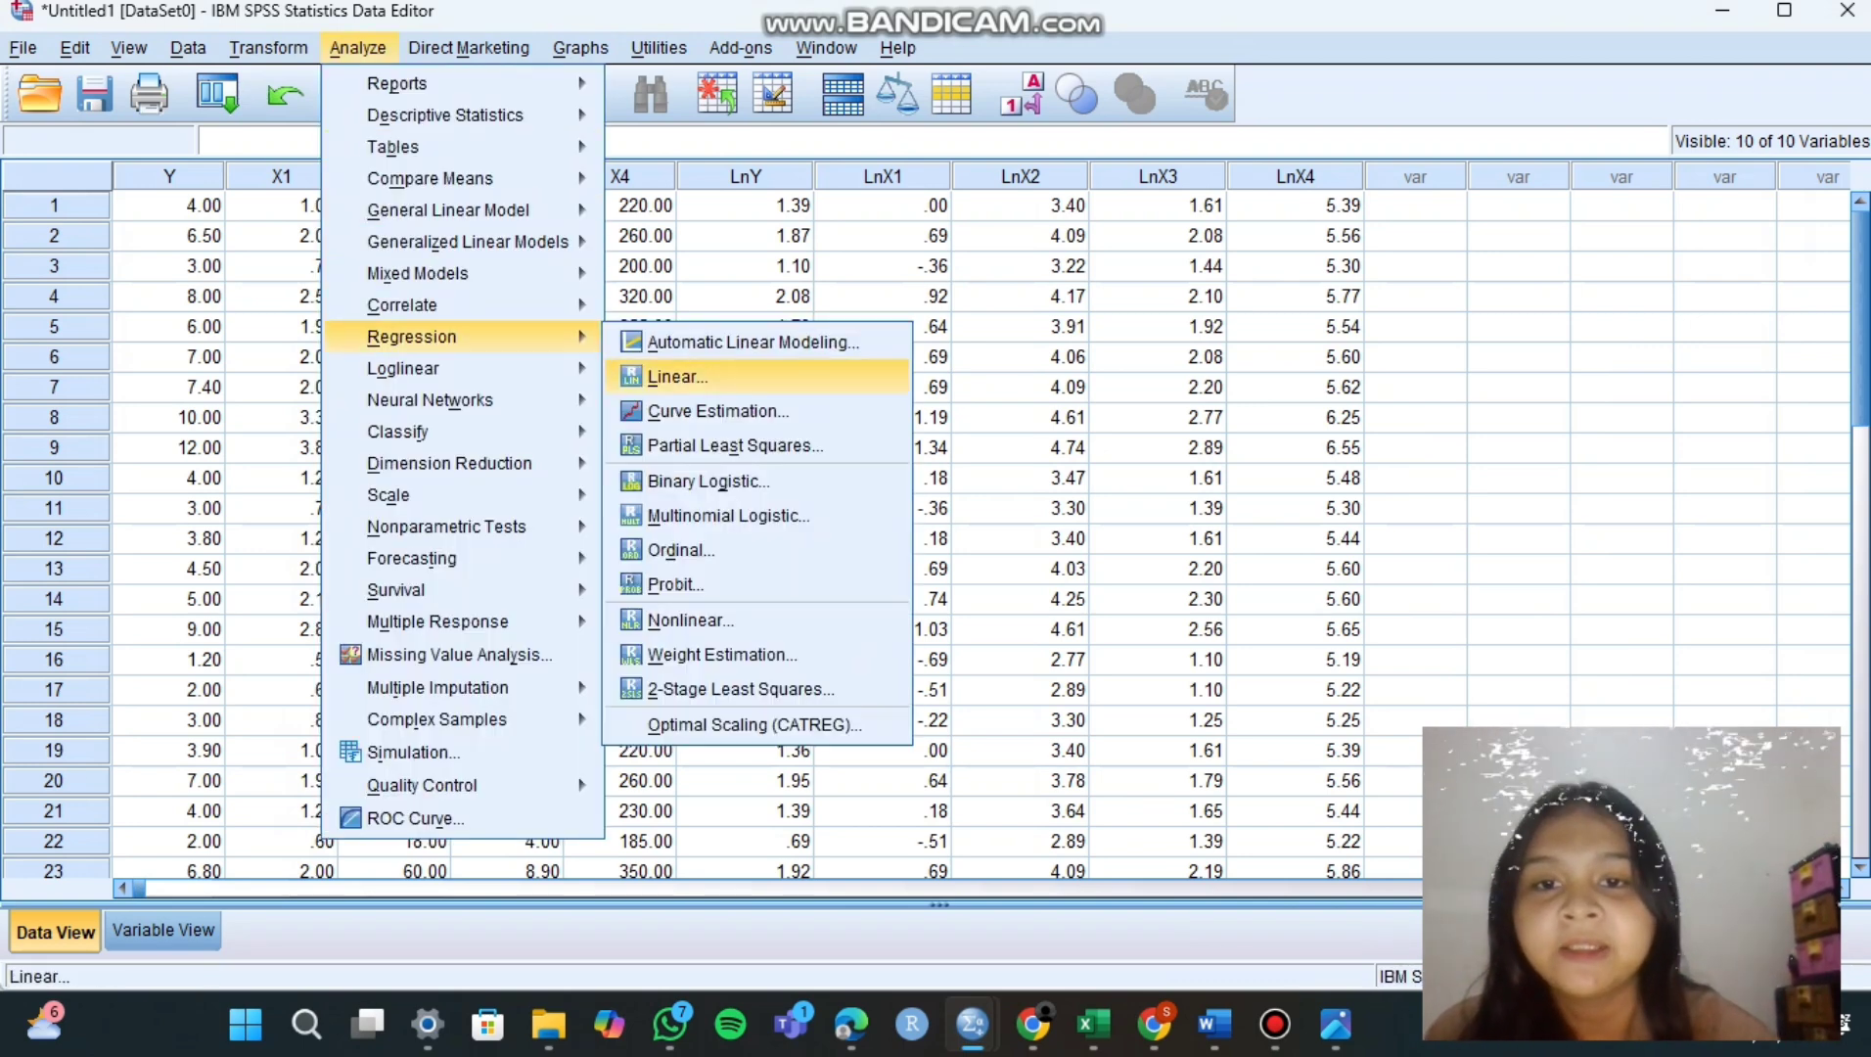
key("Return")
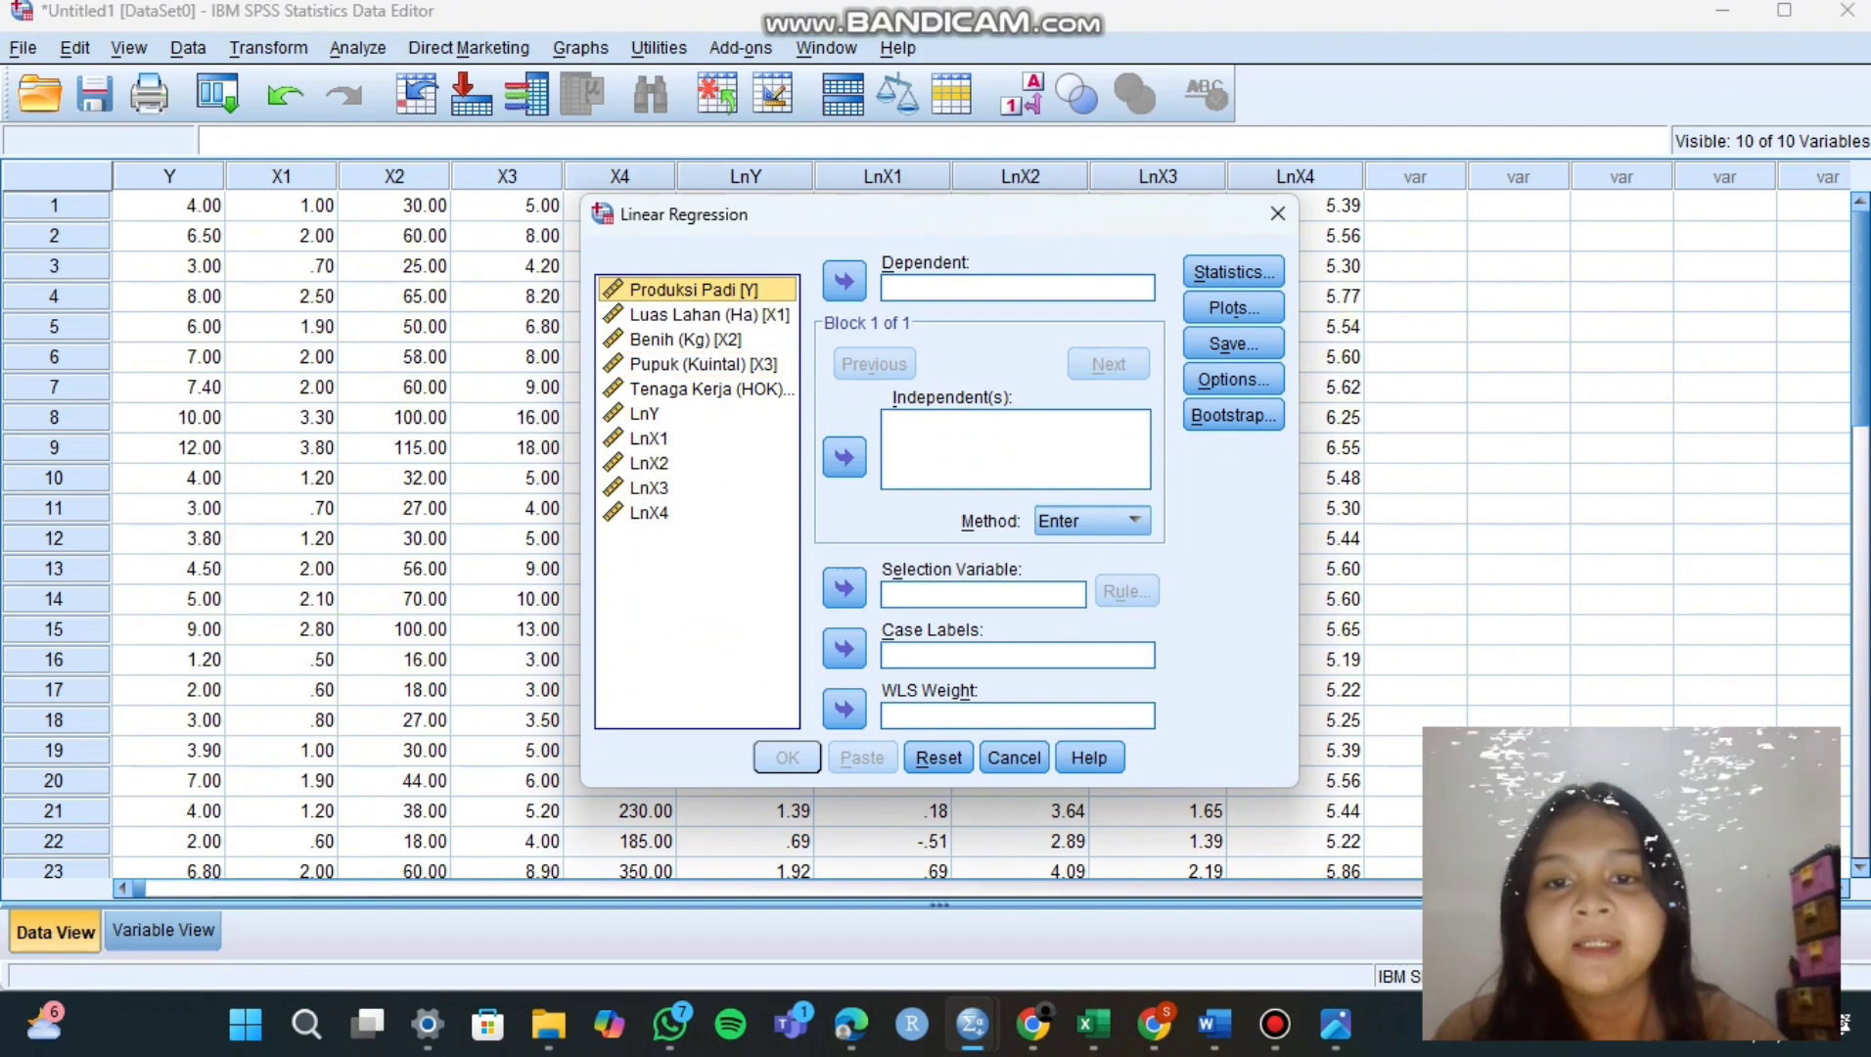
left_click(646, 413)
left_click(844, 282)
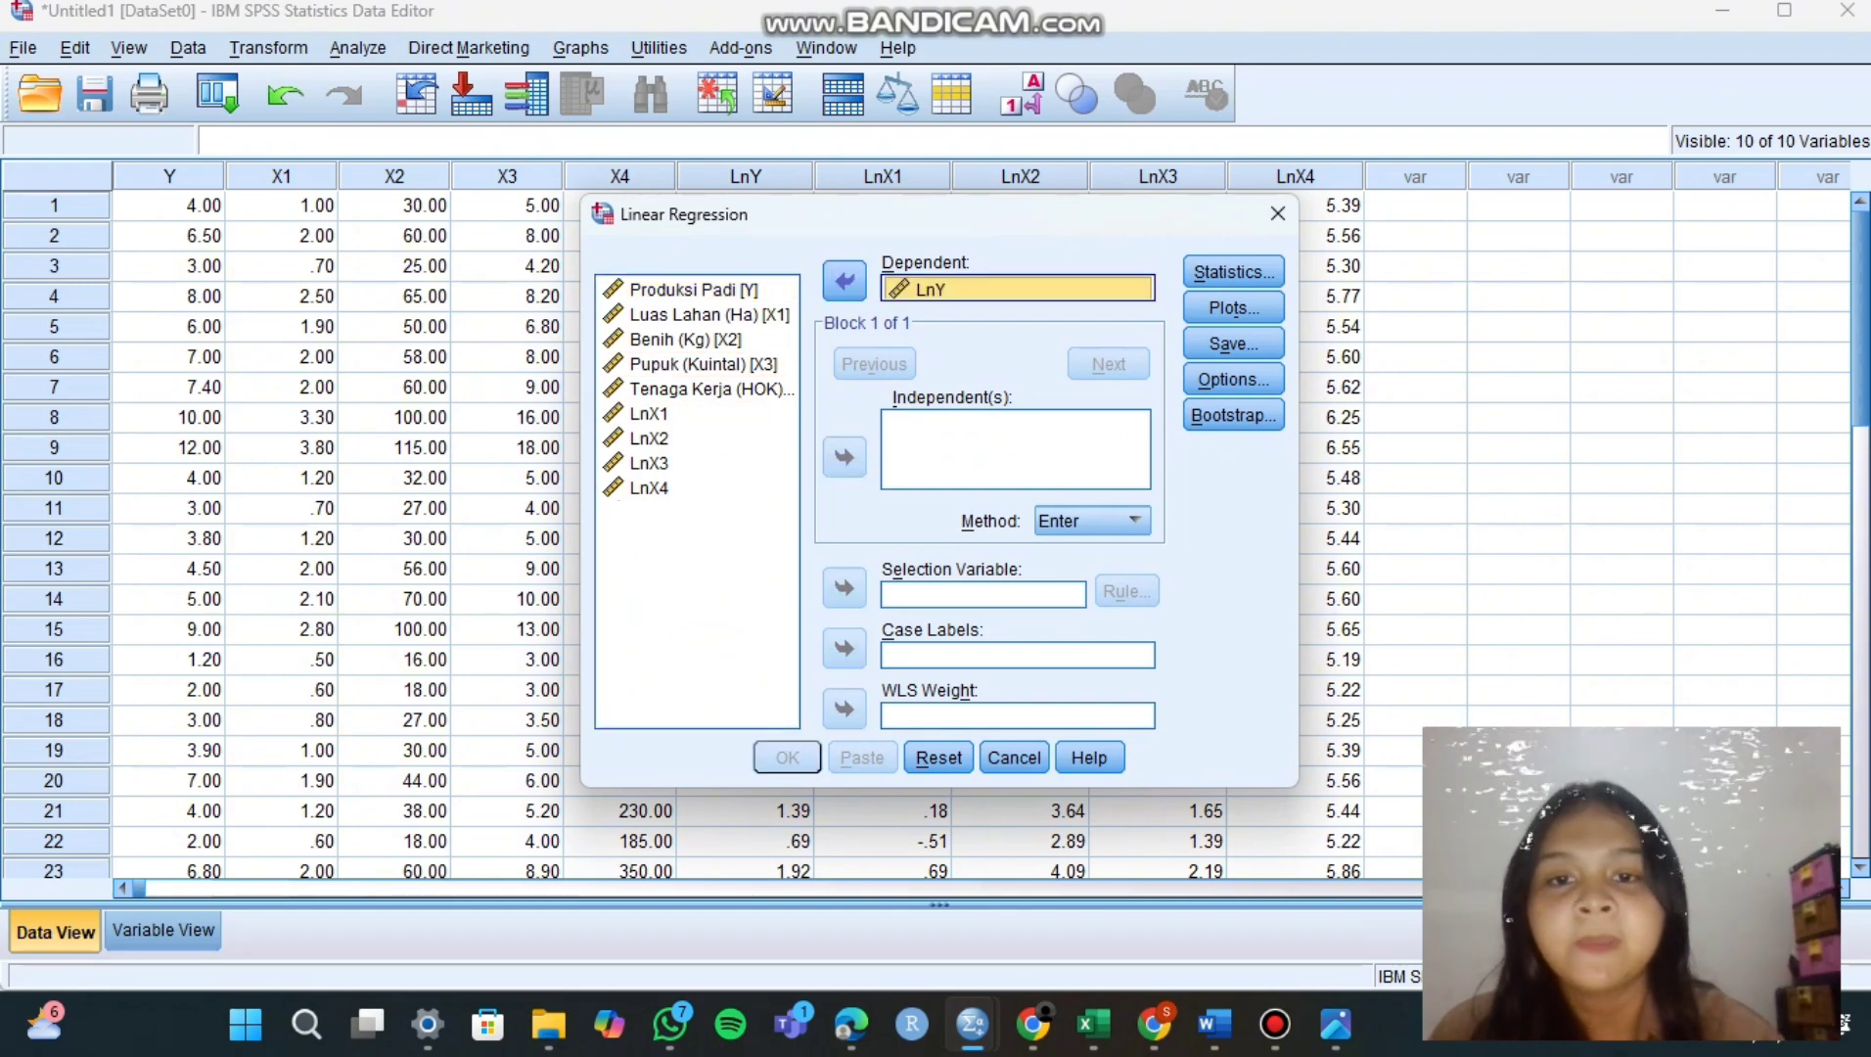
Add LnX1, LnX2, LnX3 and LnX4 as independent variables with the Enter method and run the regression
left_click(1016, 450)
left_click(646, 413)
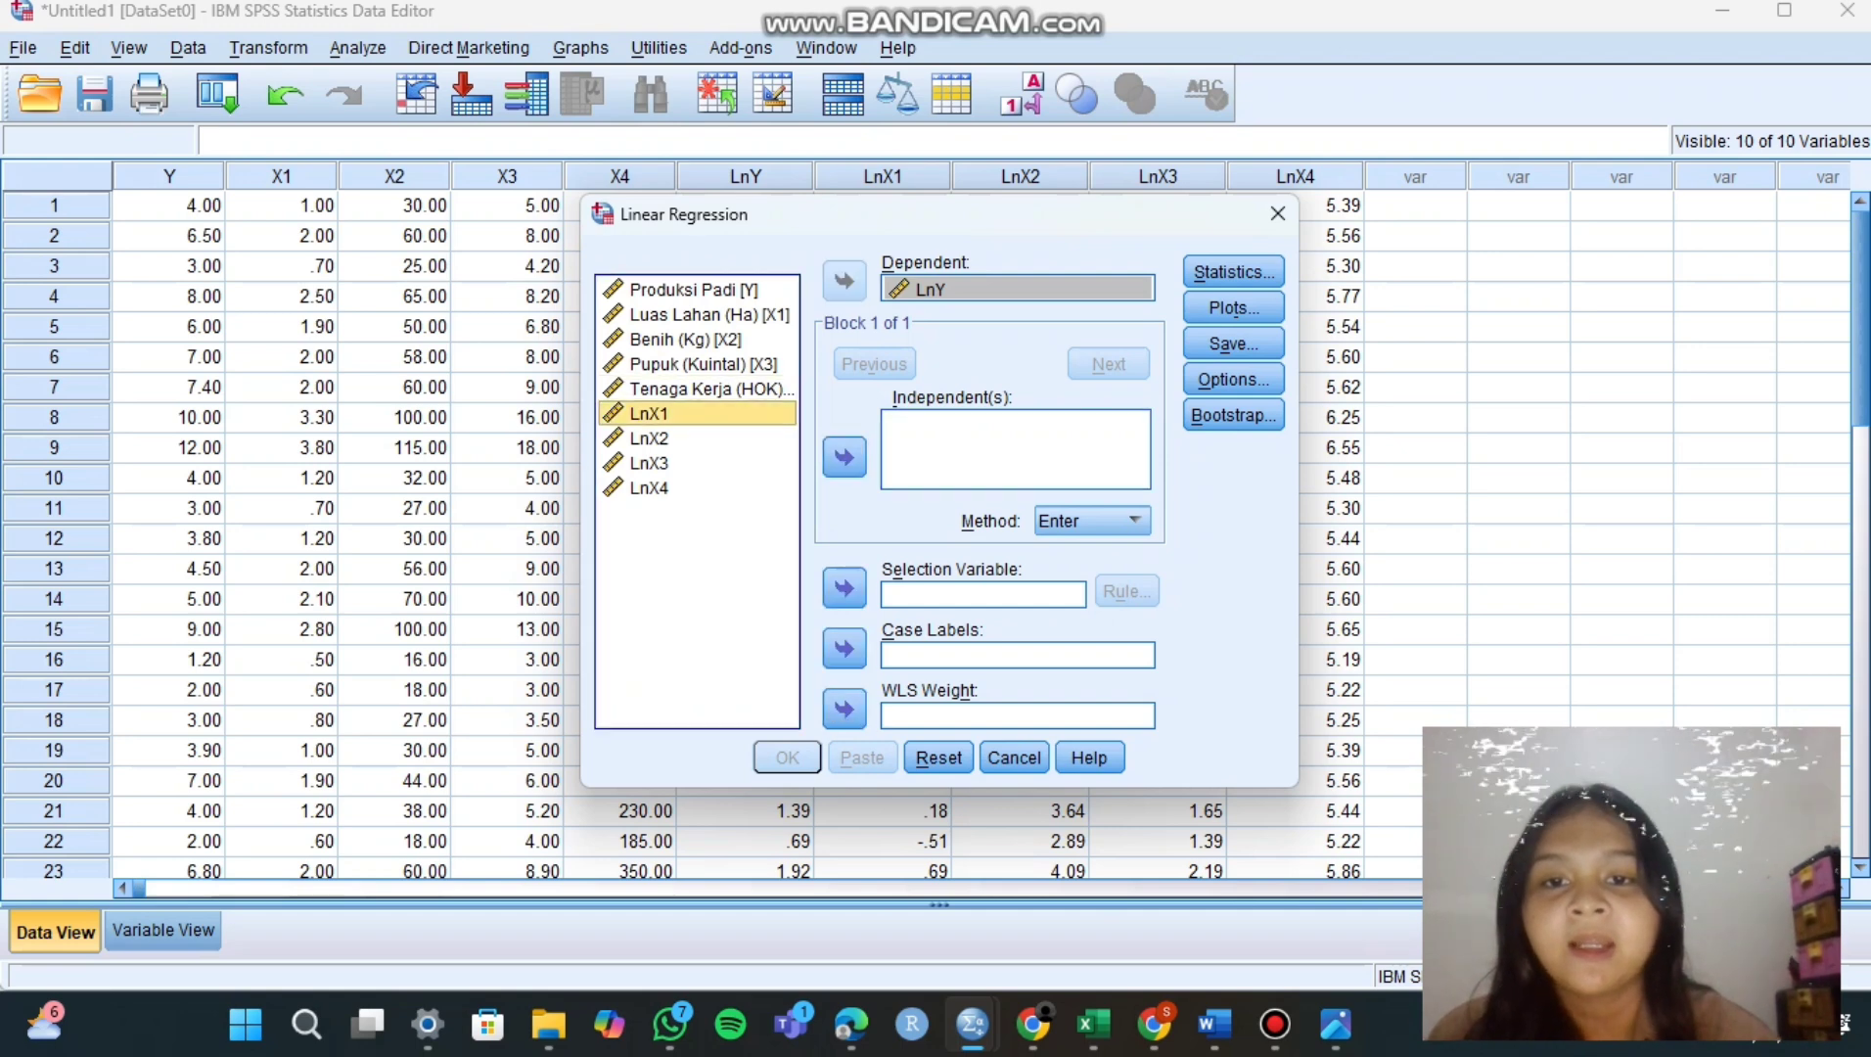
left_click(844, 456)
left_click(646, 438)
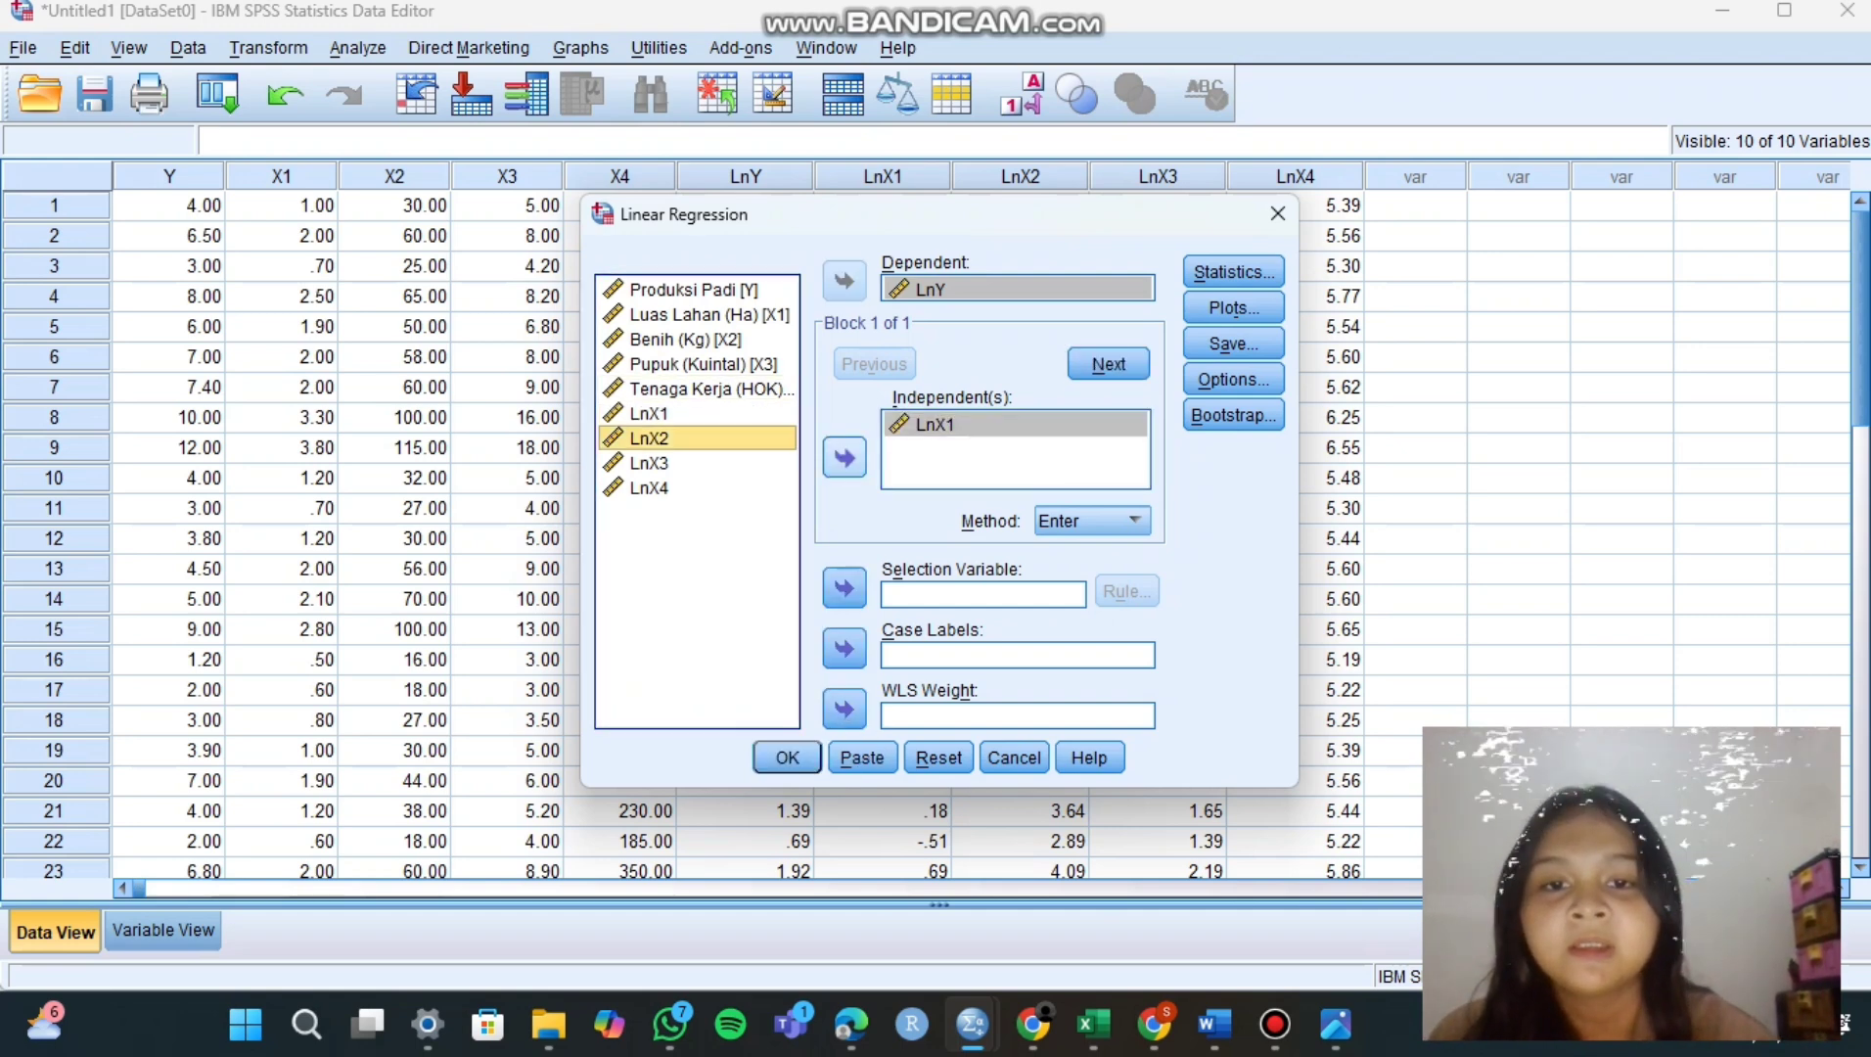
left_click(844, 456)
left_click(646, 462)
left_click(844, 456)
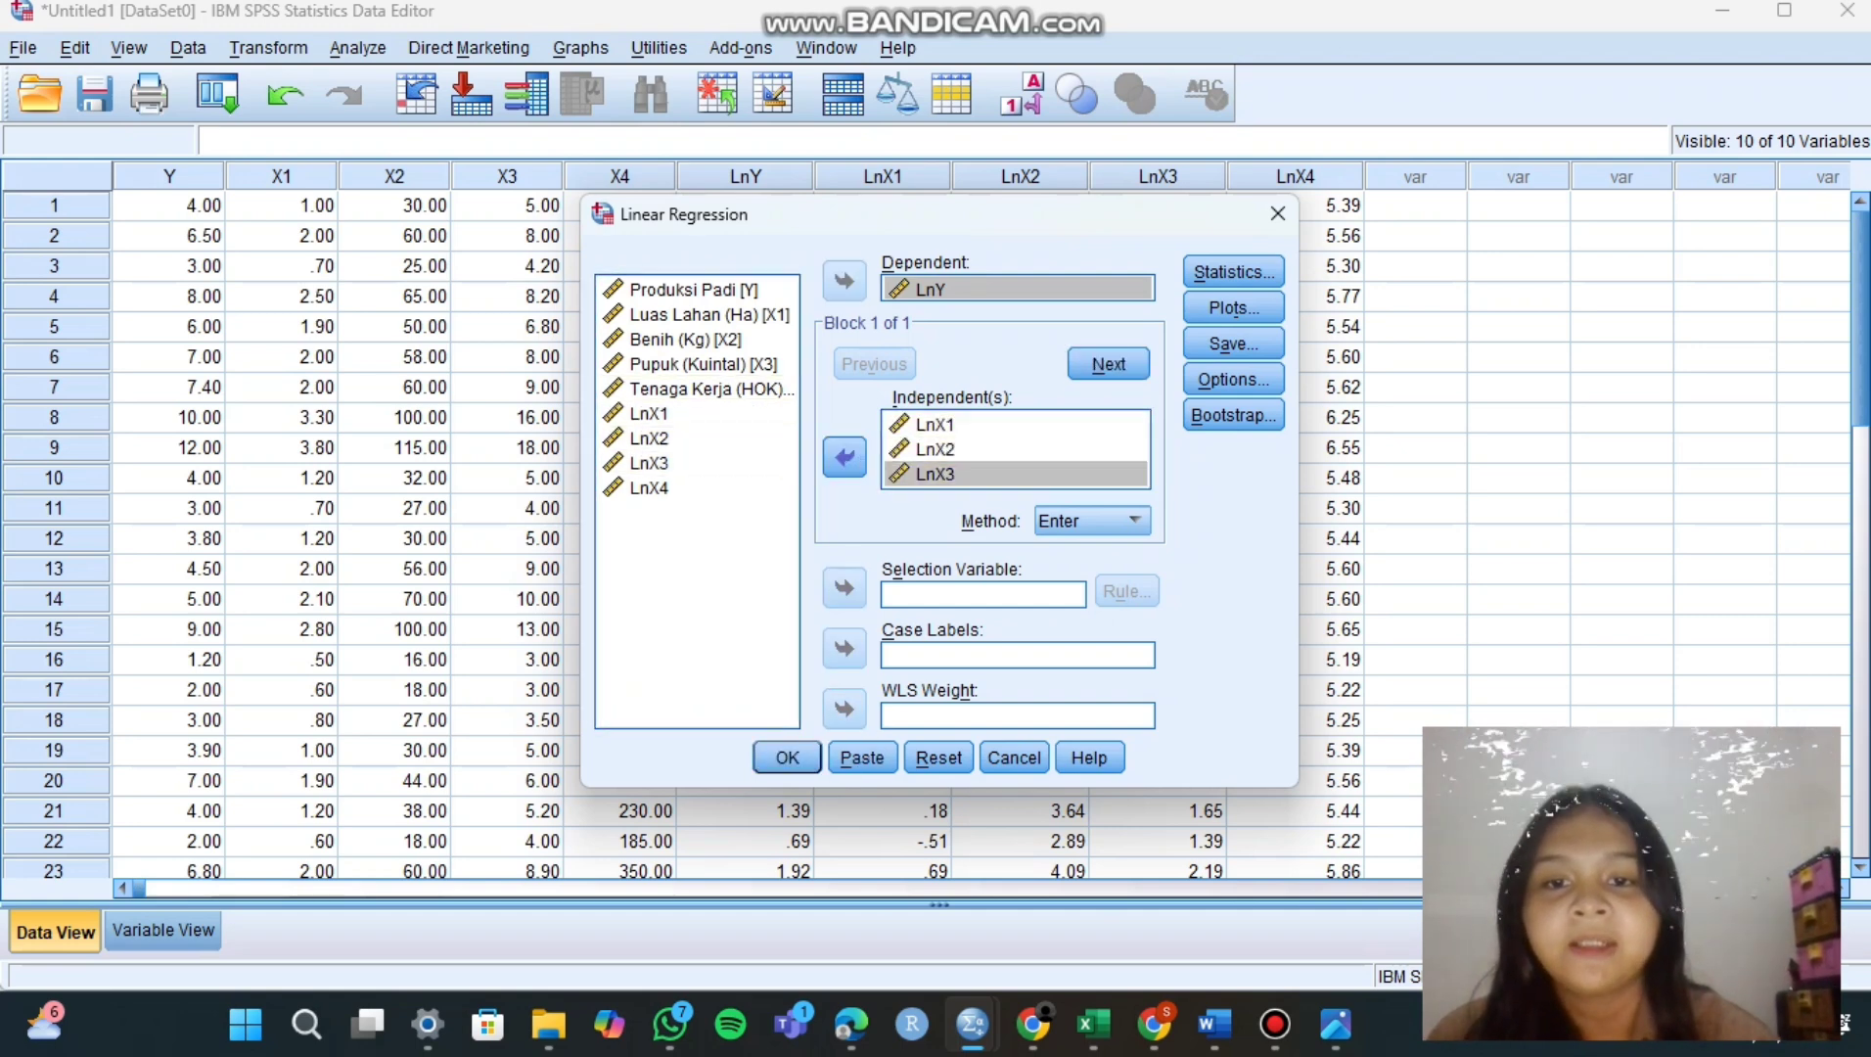
left_click(646, 486)
left_click(844, 456)
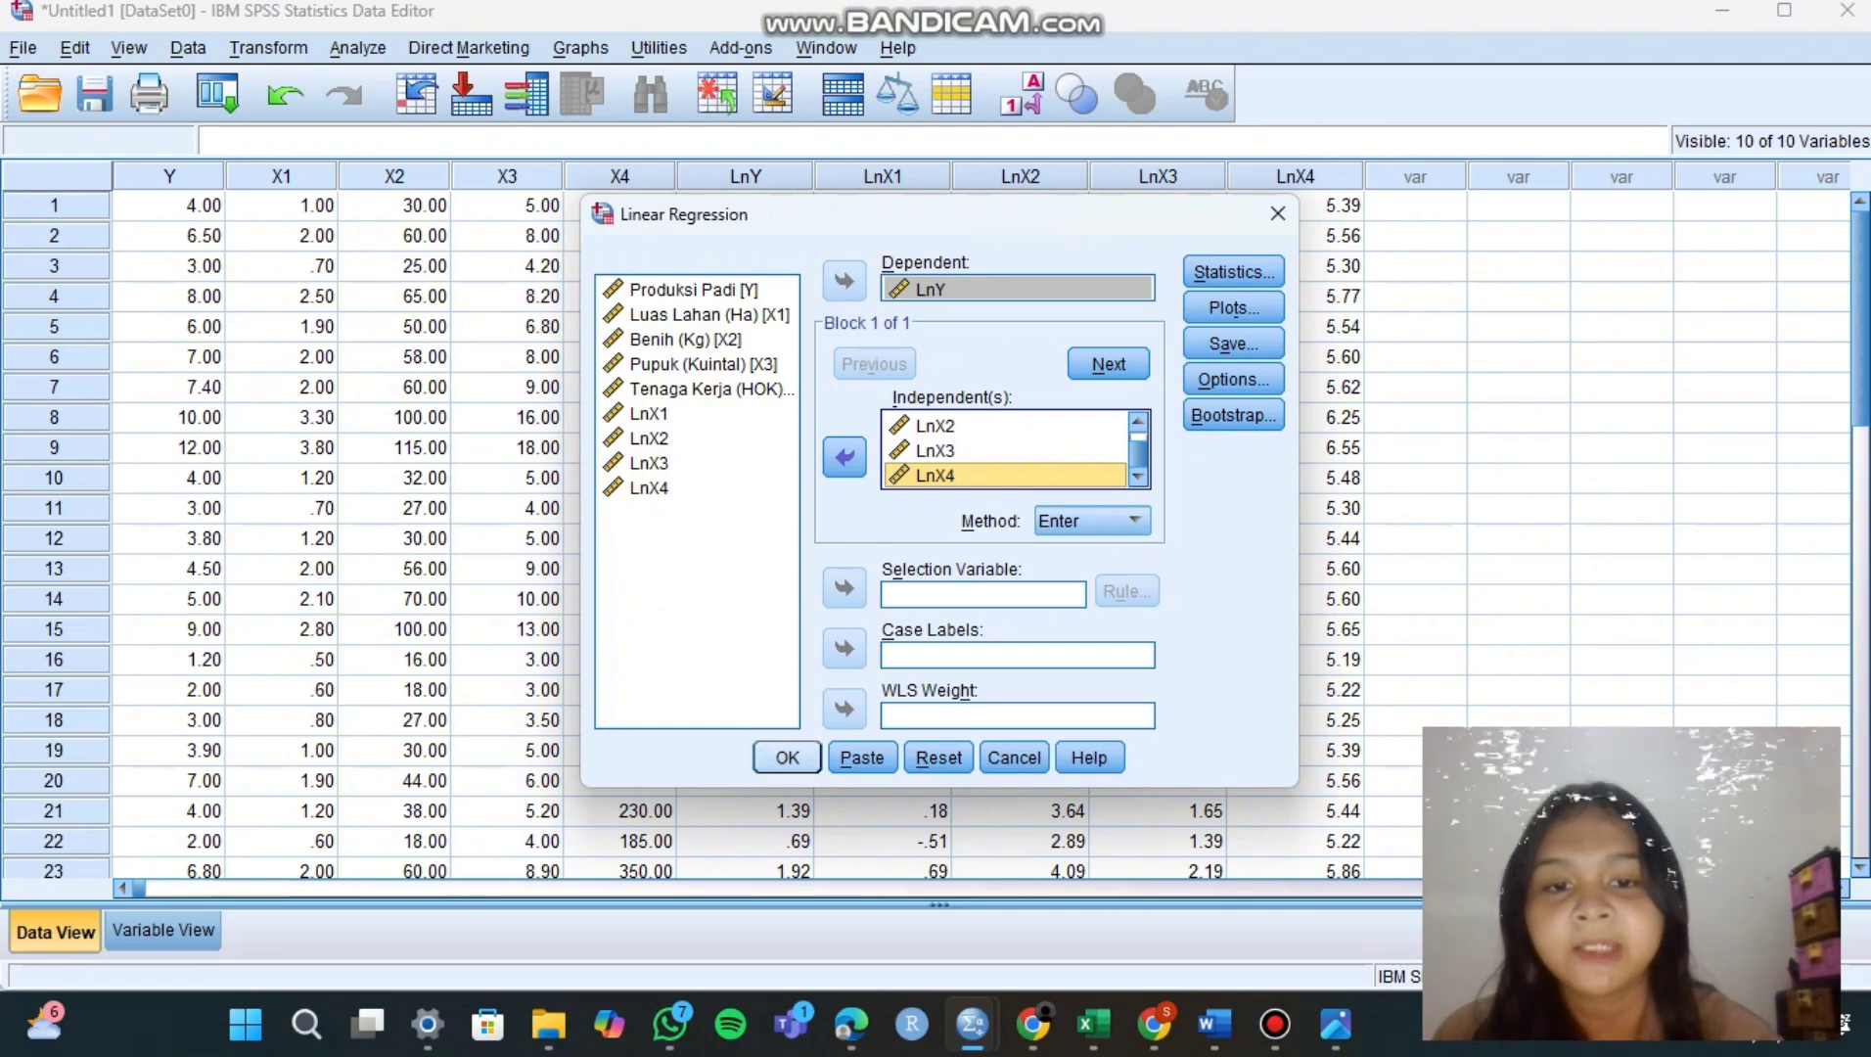
left_click(787, 757)
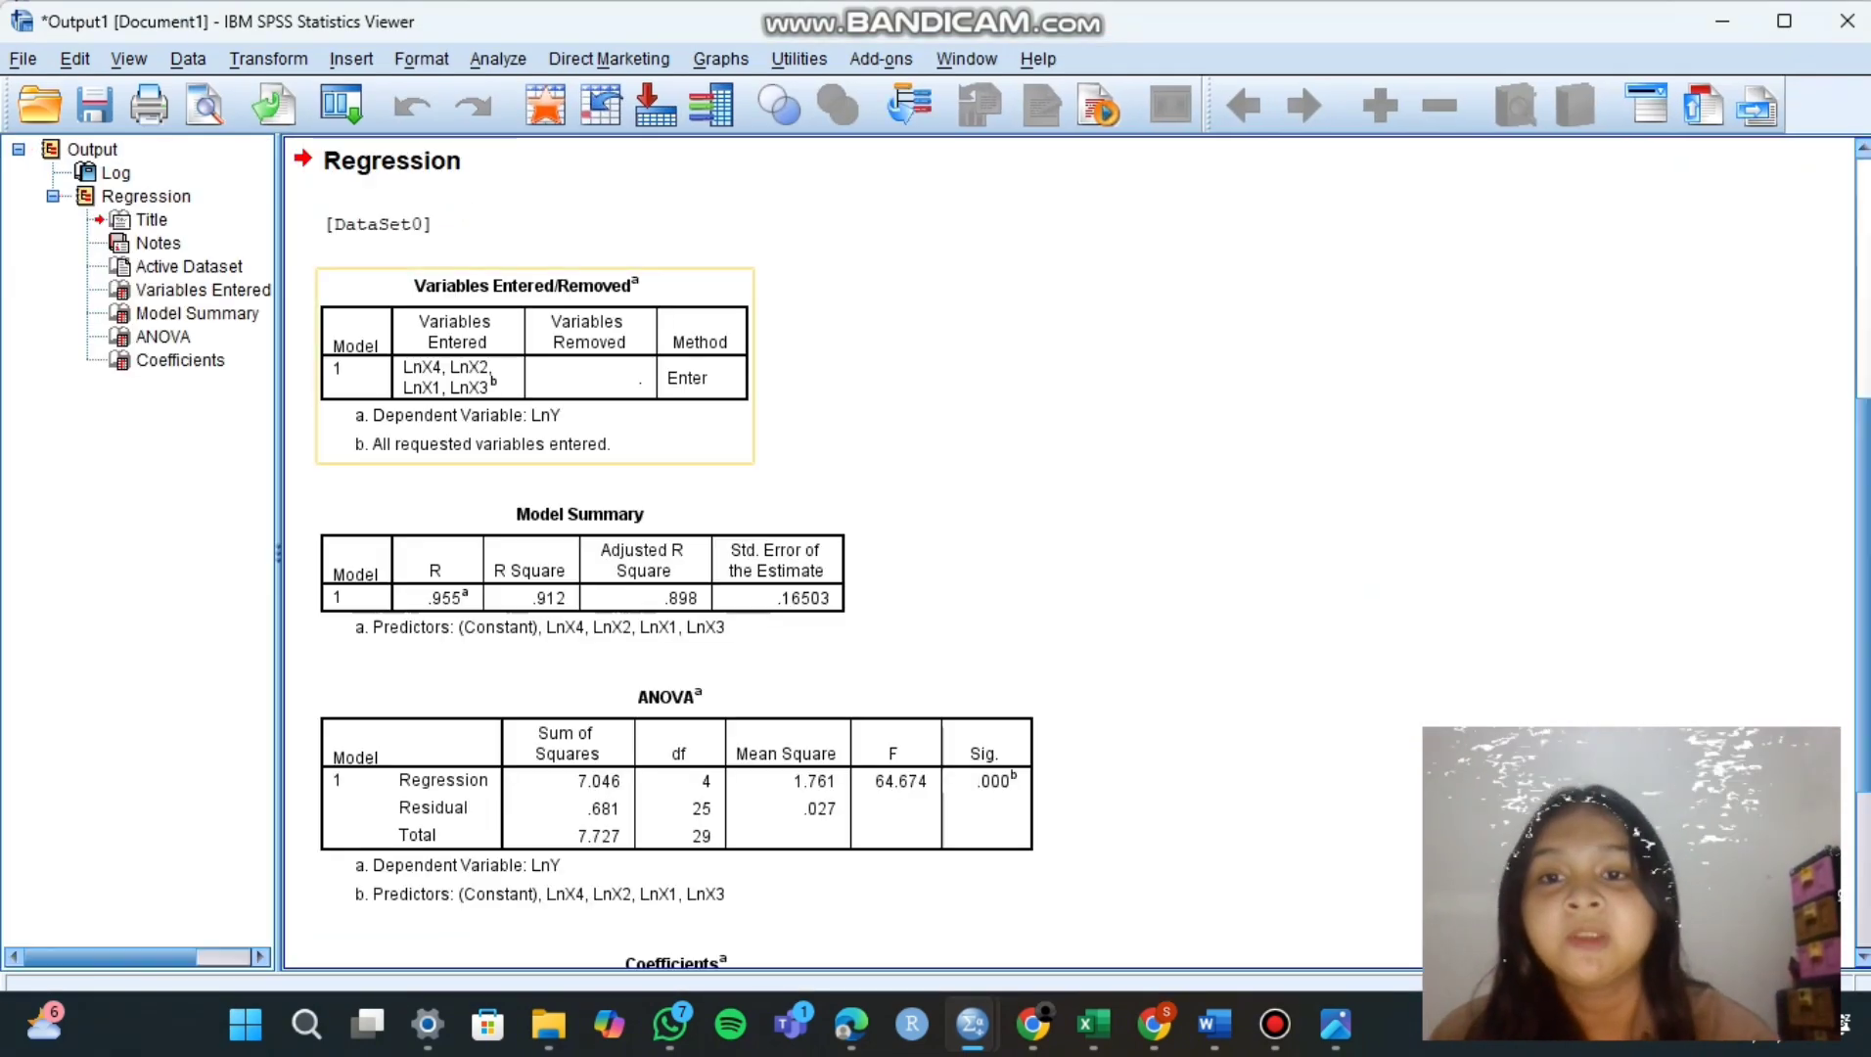
Examine the regression output, including the Model Summary, ANOVA and Coefficients tables
scroll(588, 661, "down", 3)
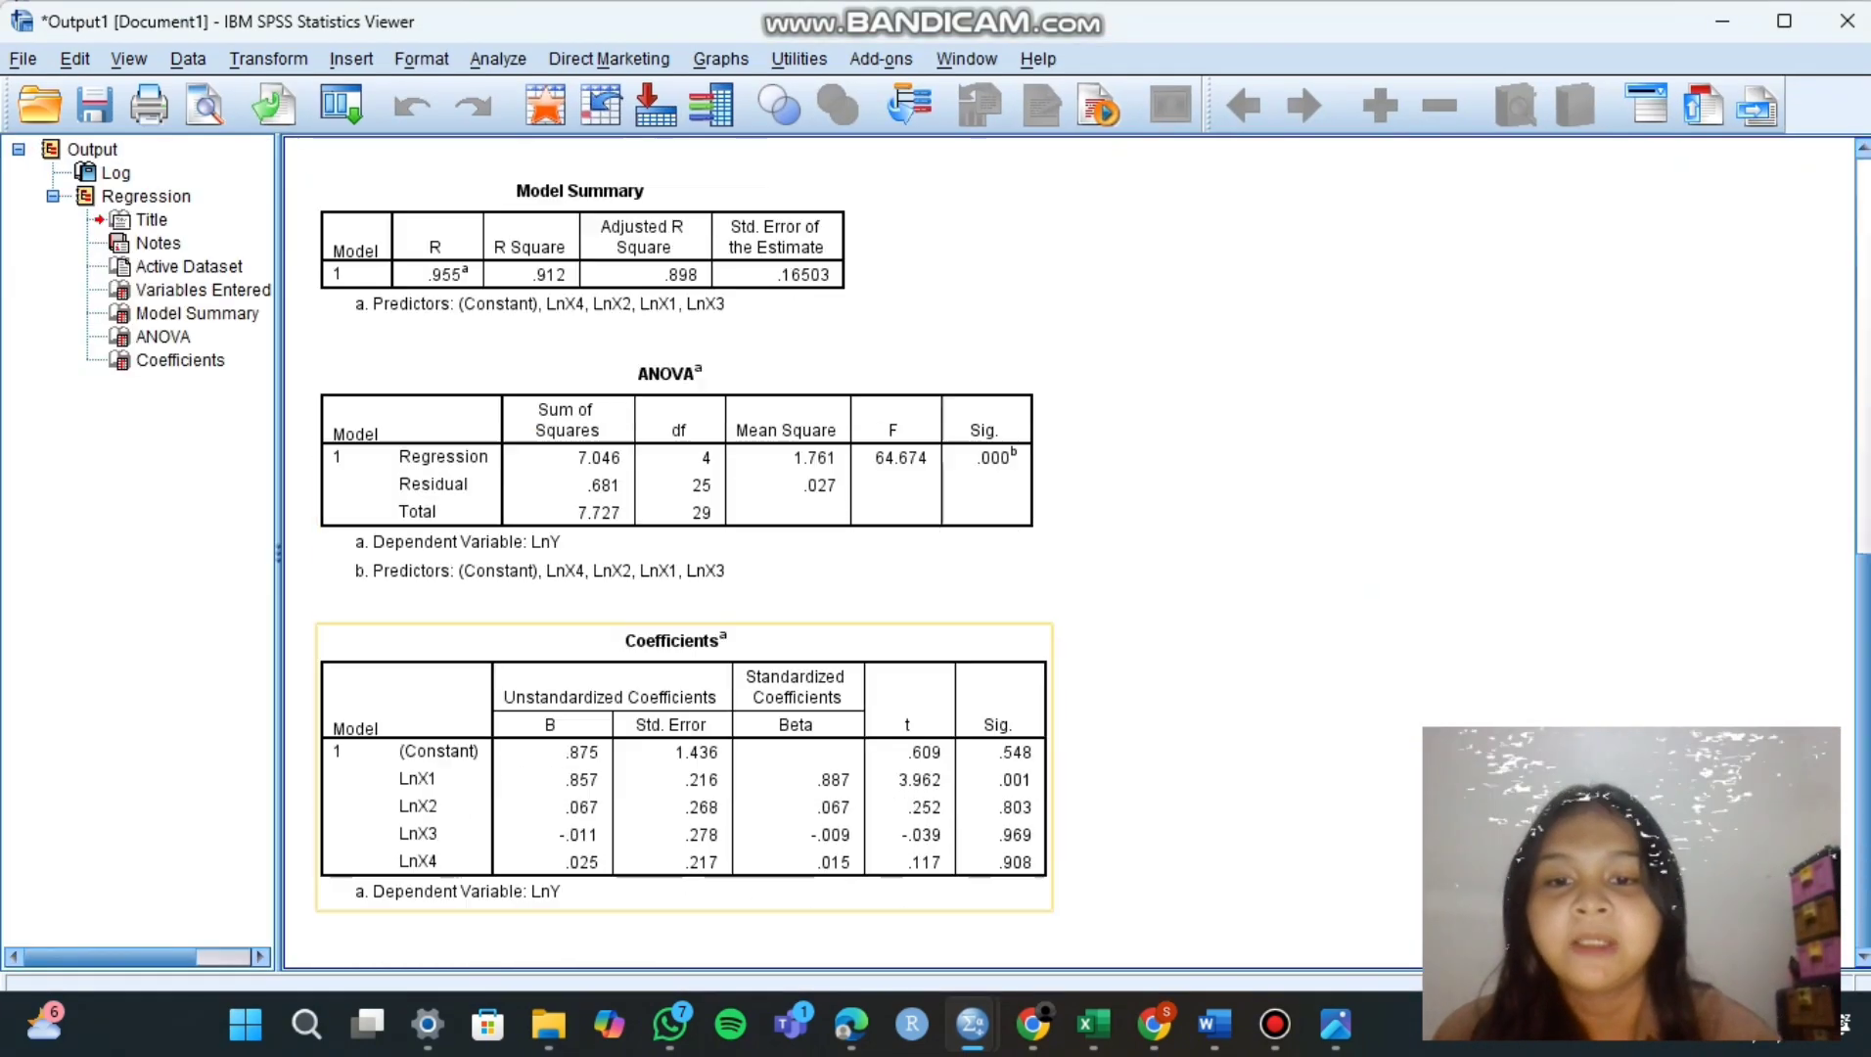
scroll(588, 661, "up", 5)
scroll(538, 441, "down", 3)
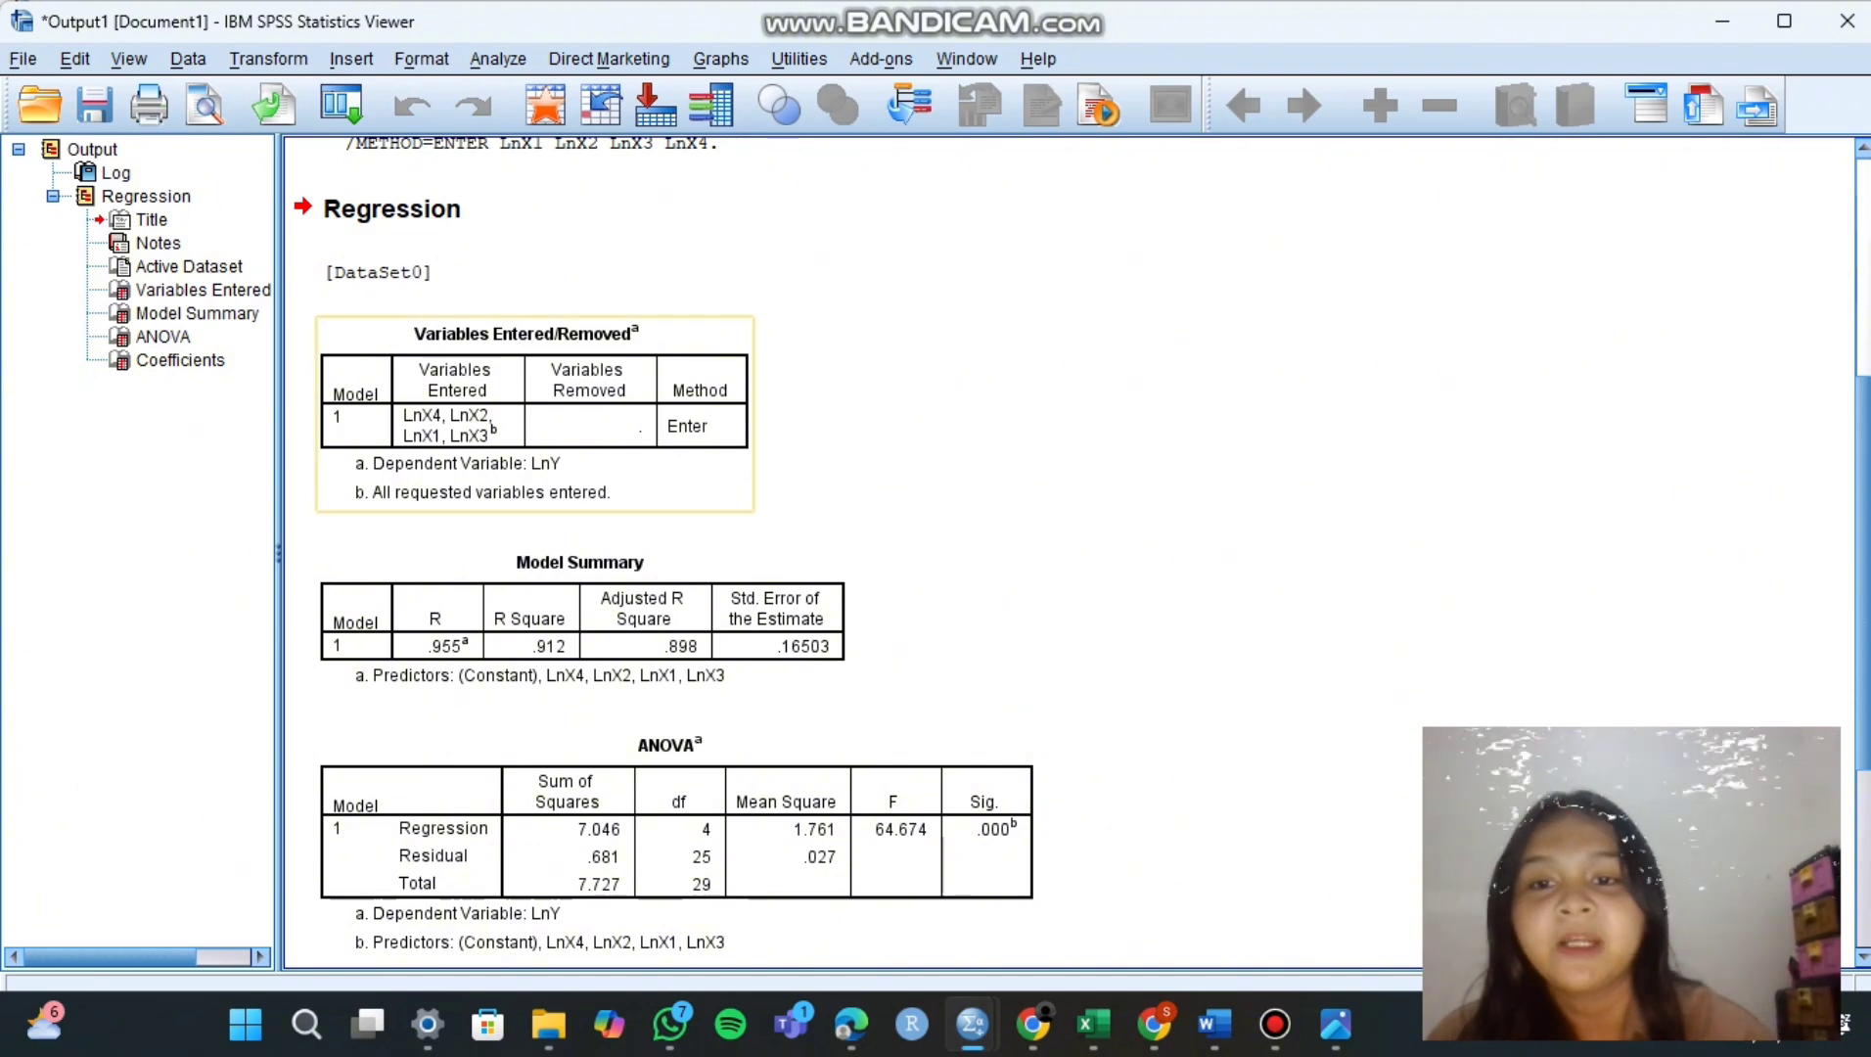
scroll(539, 411, "down", 6)
scroll(676, 470, "down", 3)
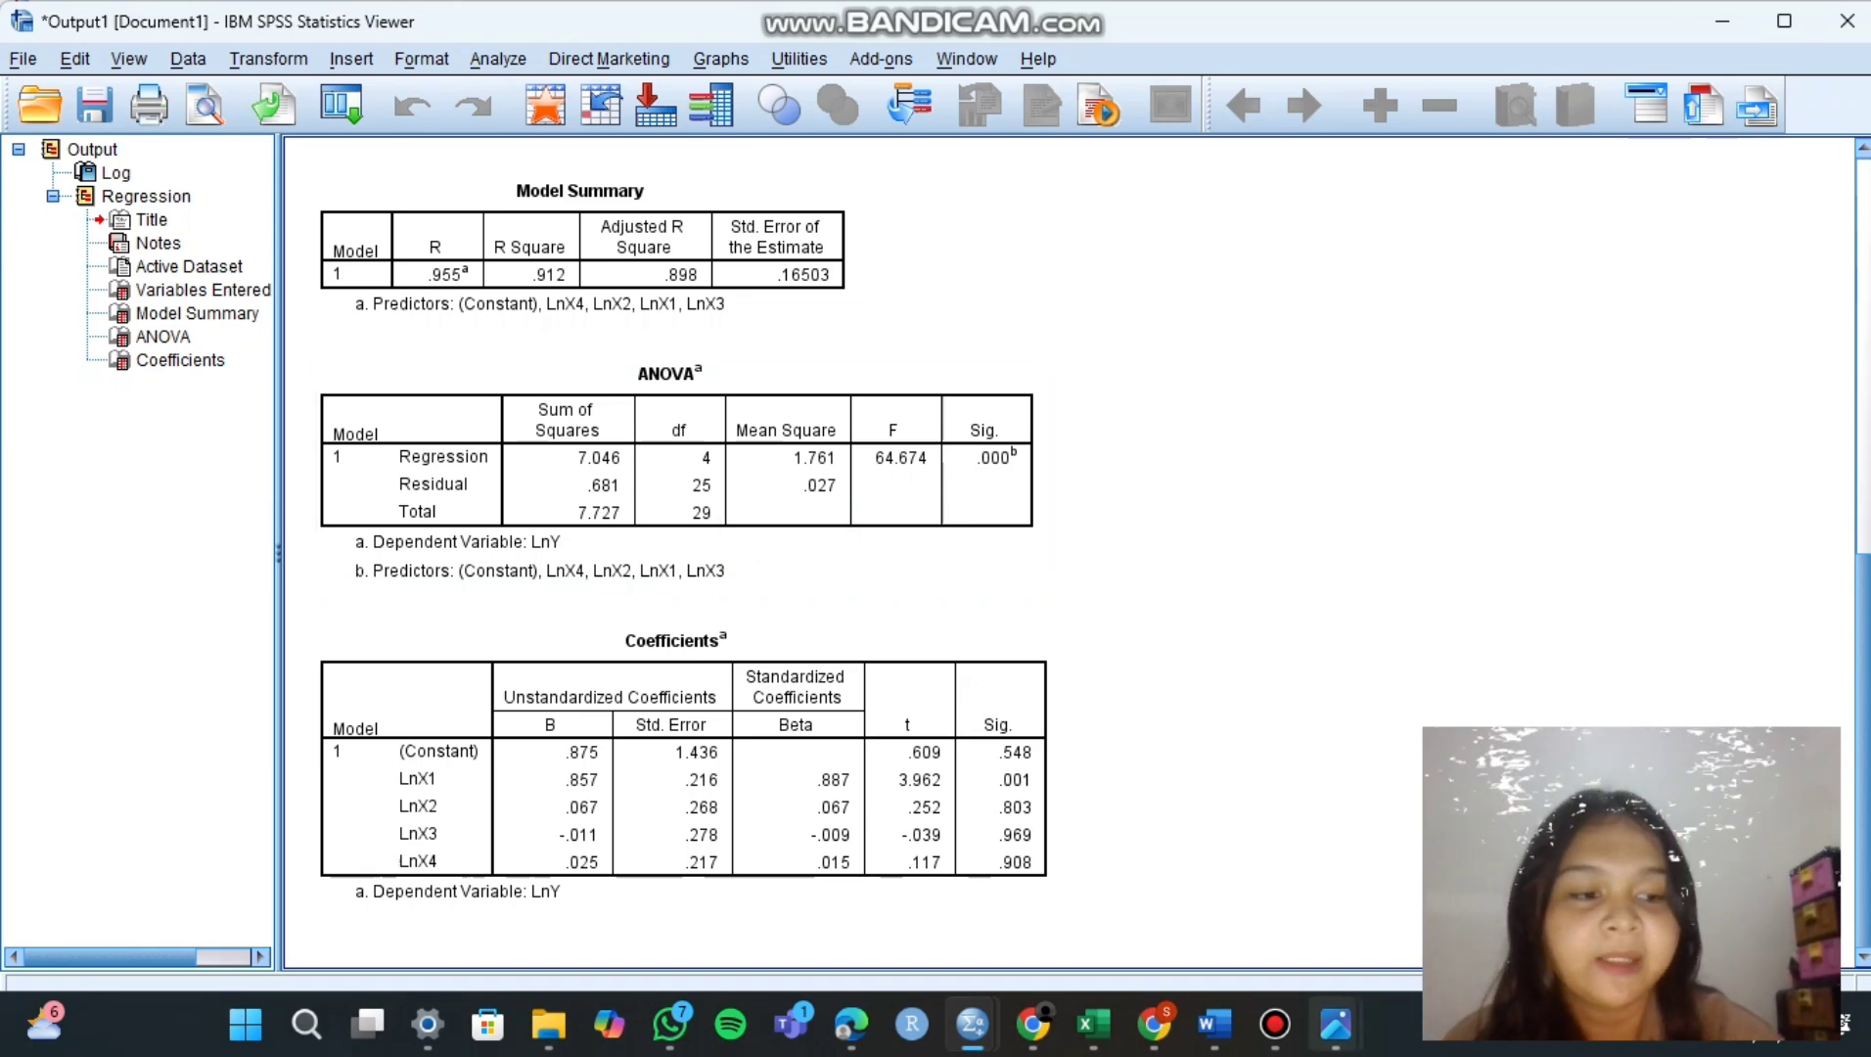
Switch to the F table screenshot in Photos, look up the critical value for N1 = 4 and N2 = 25, and return to the regression output
mouse_move(1336, 1023)
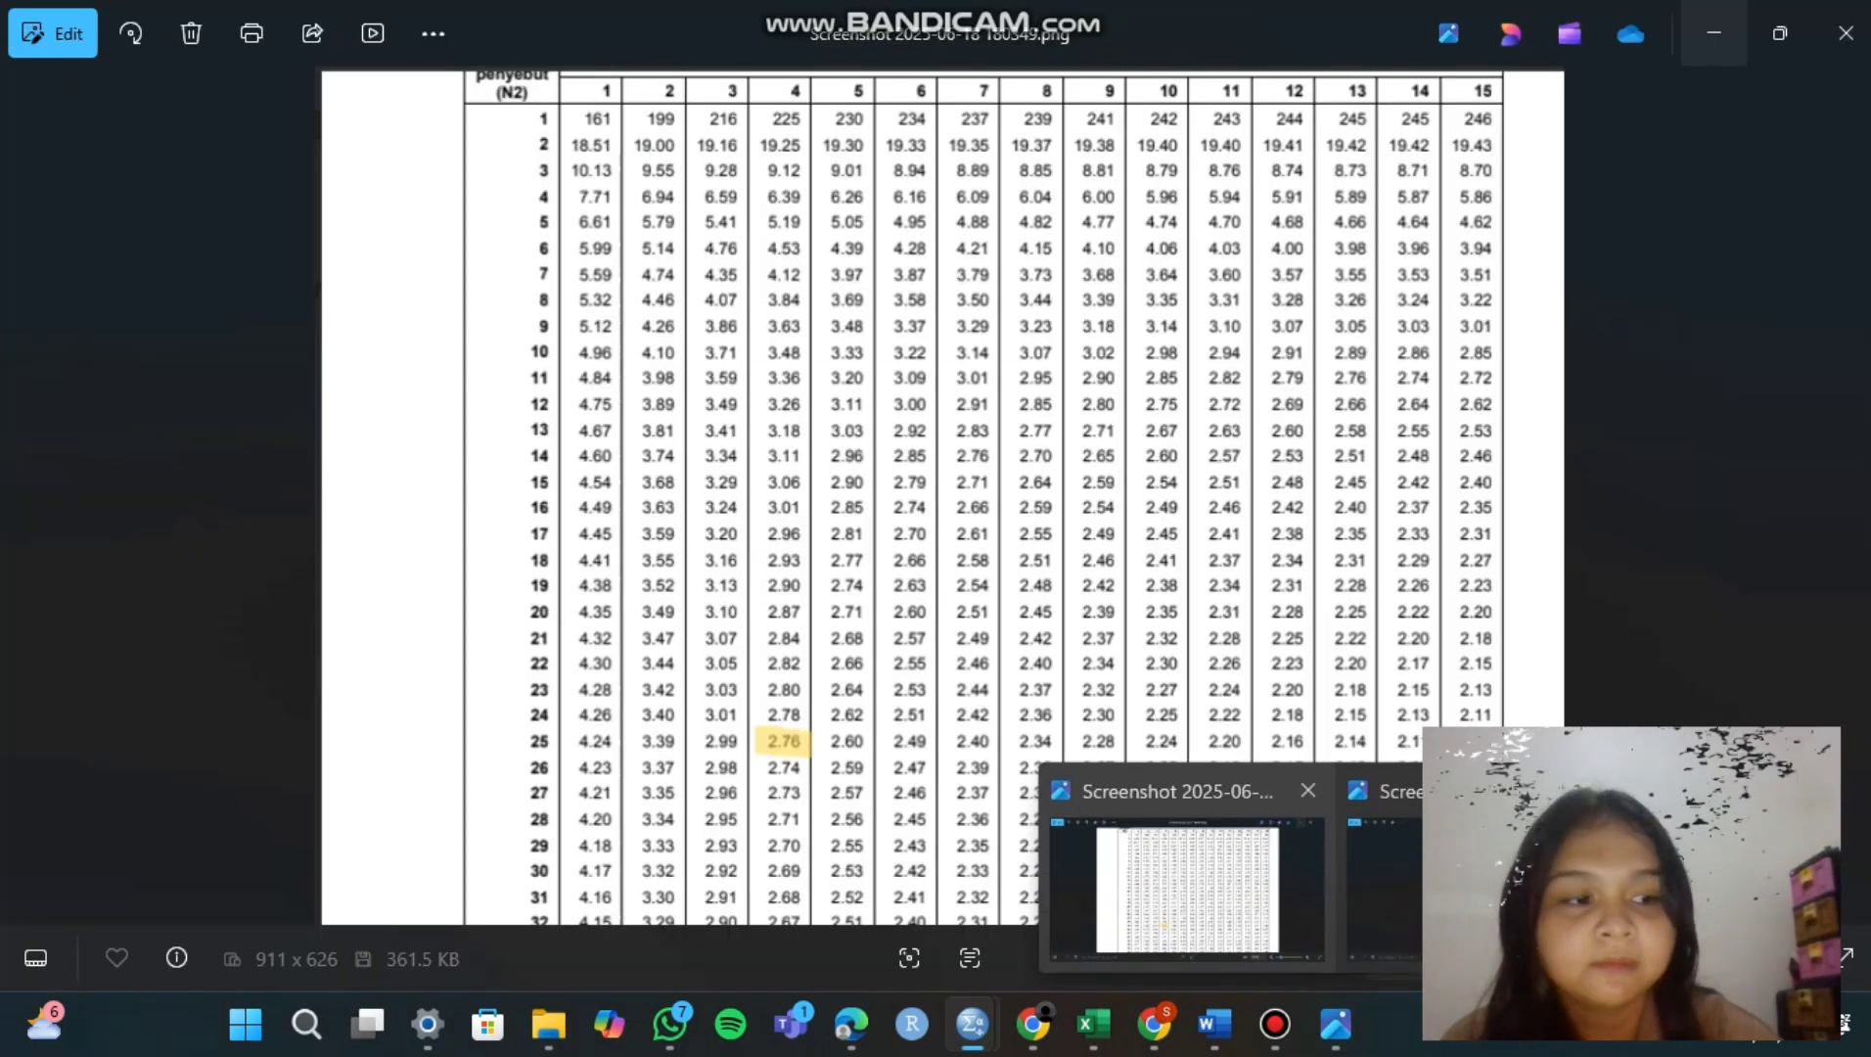
left_click(1187, 886)
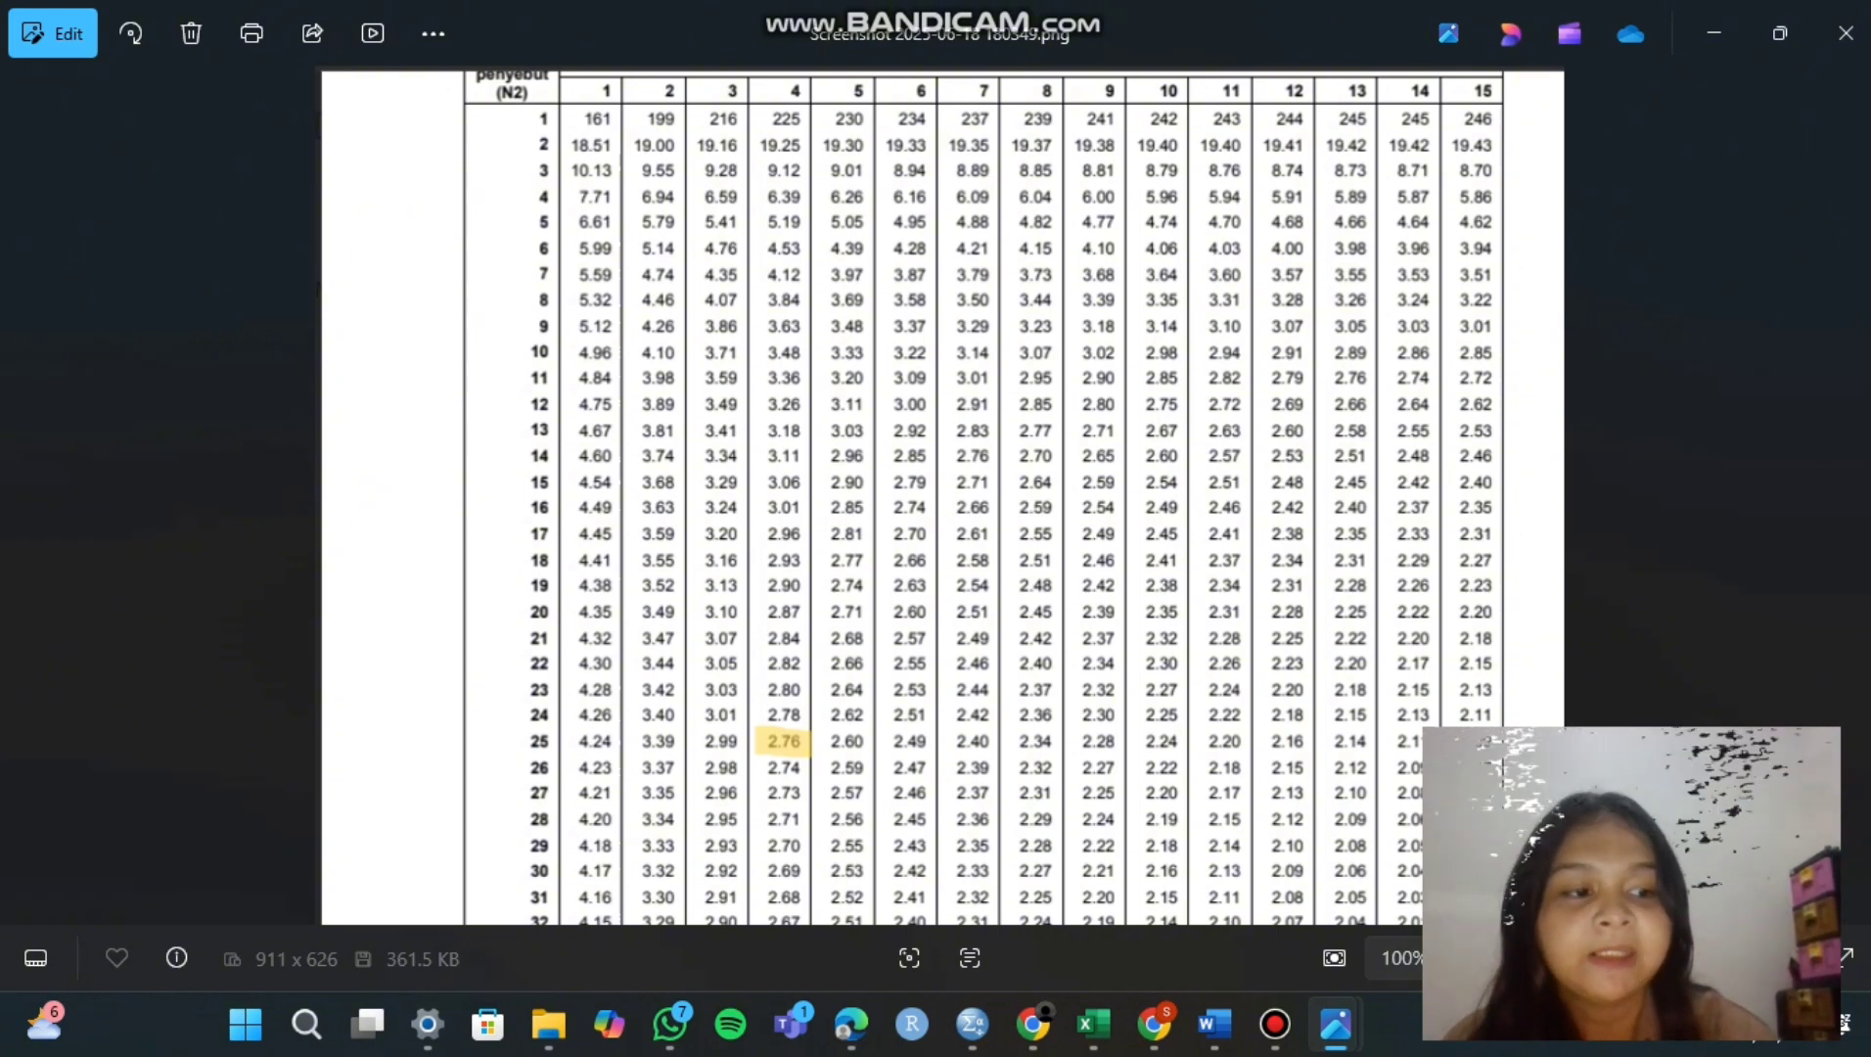
left_click(1714, 32)
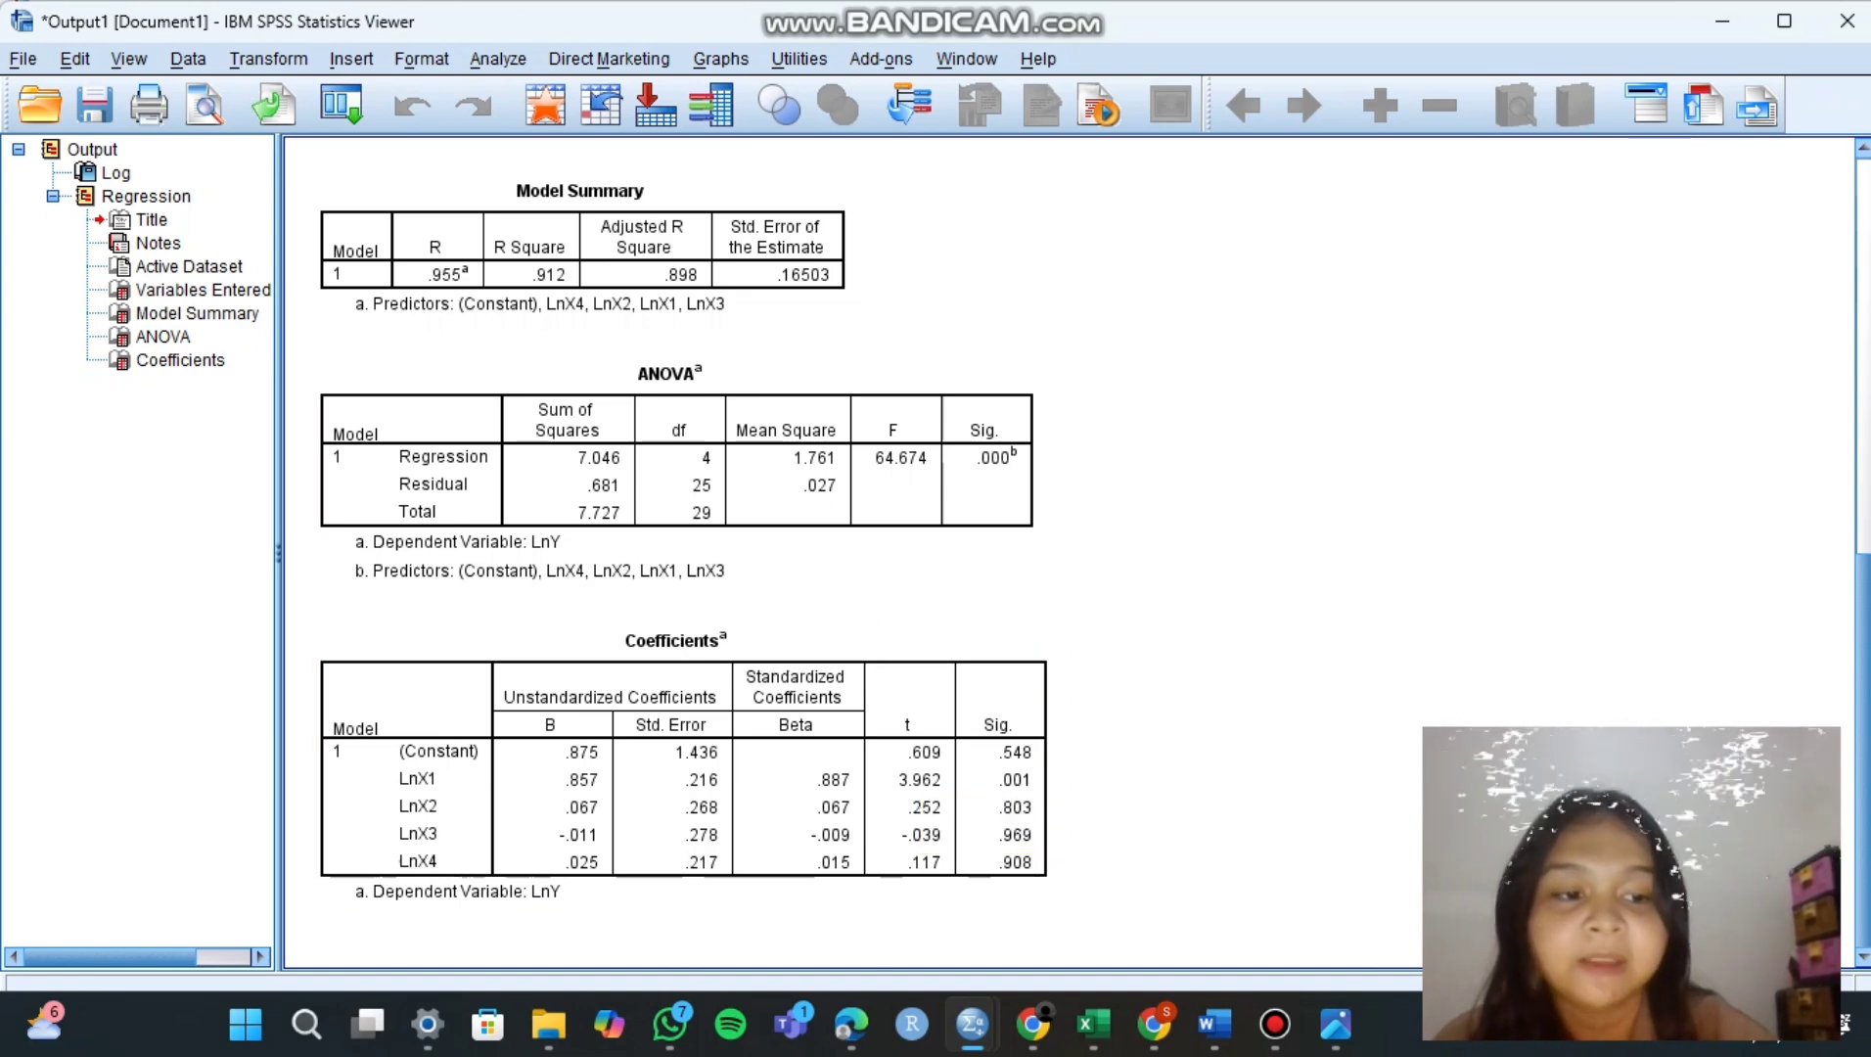
Switch to the t table screenshot in Photos, look up the two-tailed 0.050 critical value at df 25, and return to the regression output
mouse_move(1336, 1024)
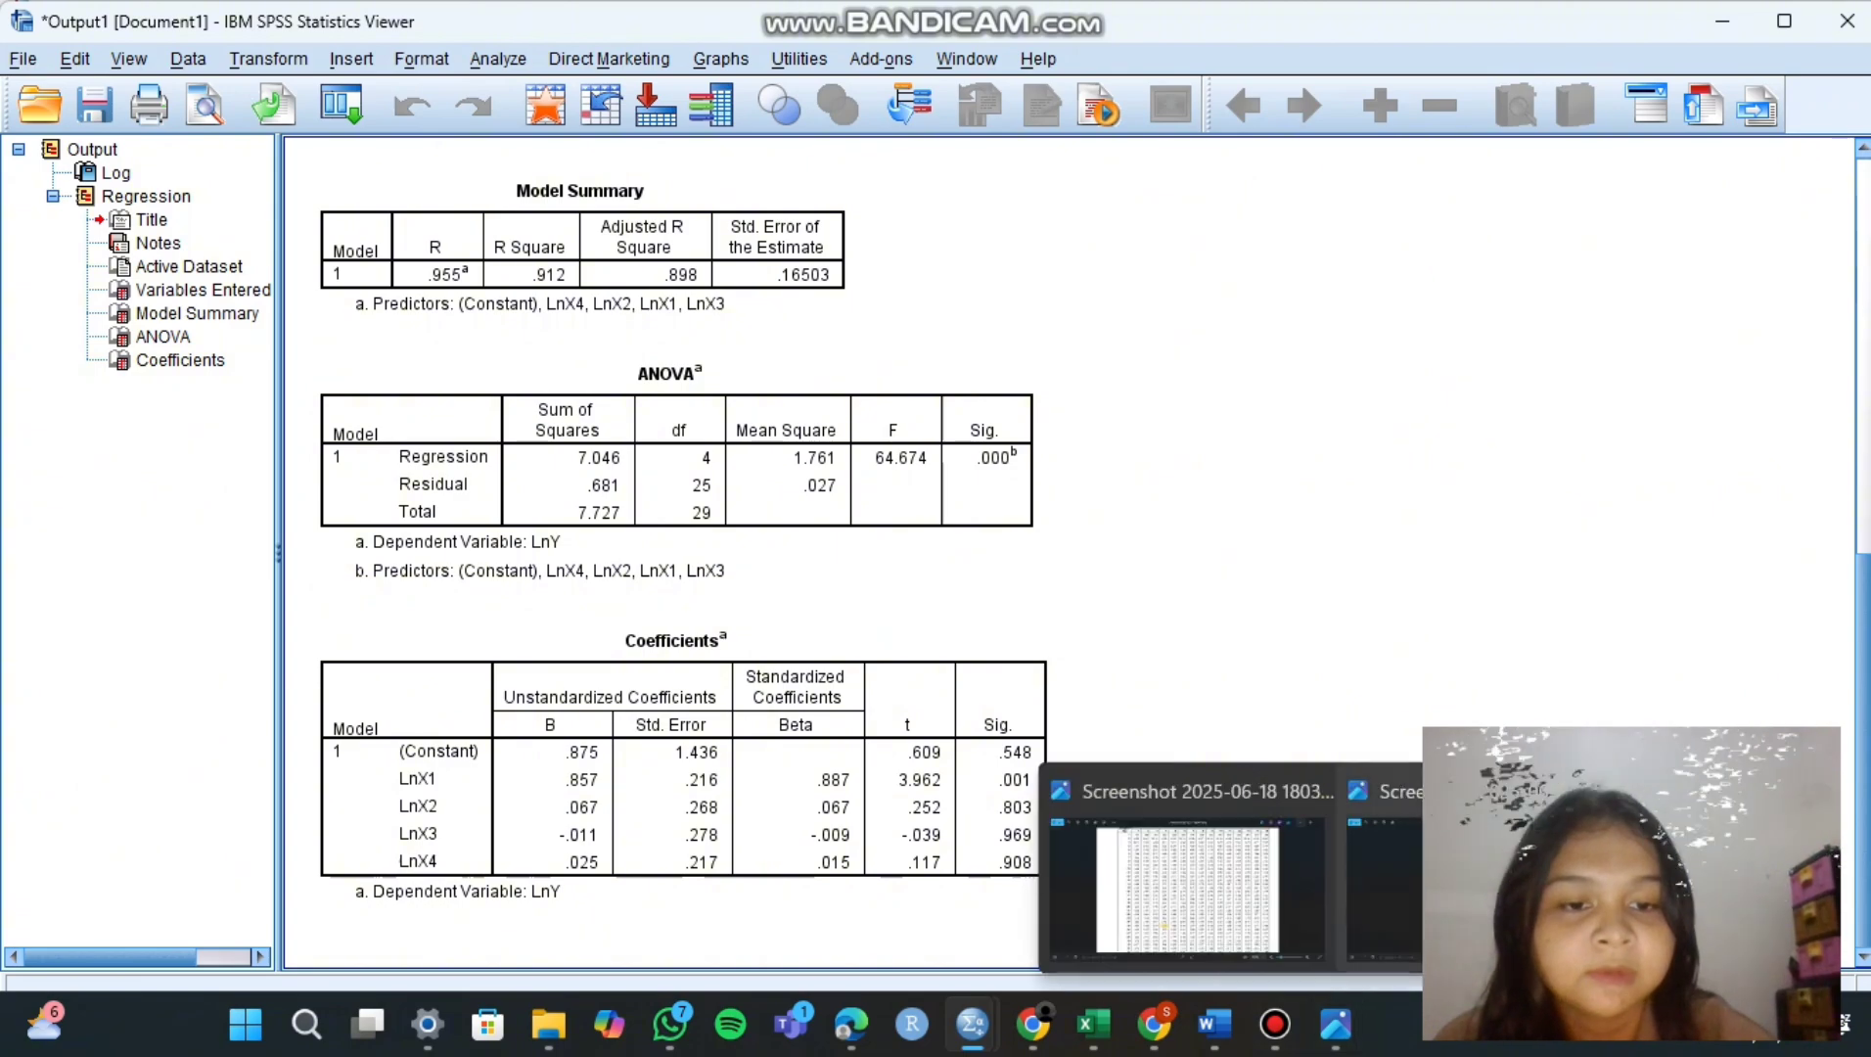
left_click(1186, 885)
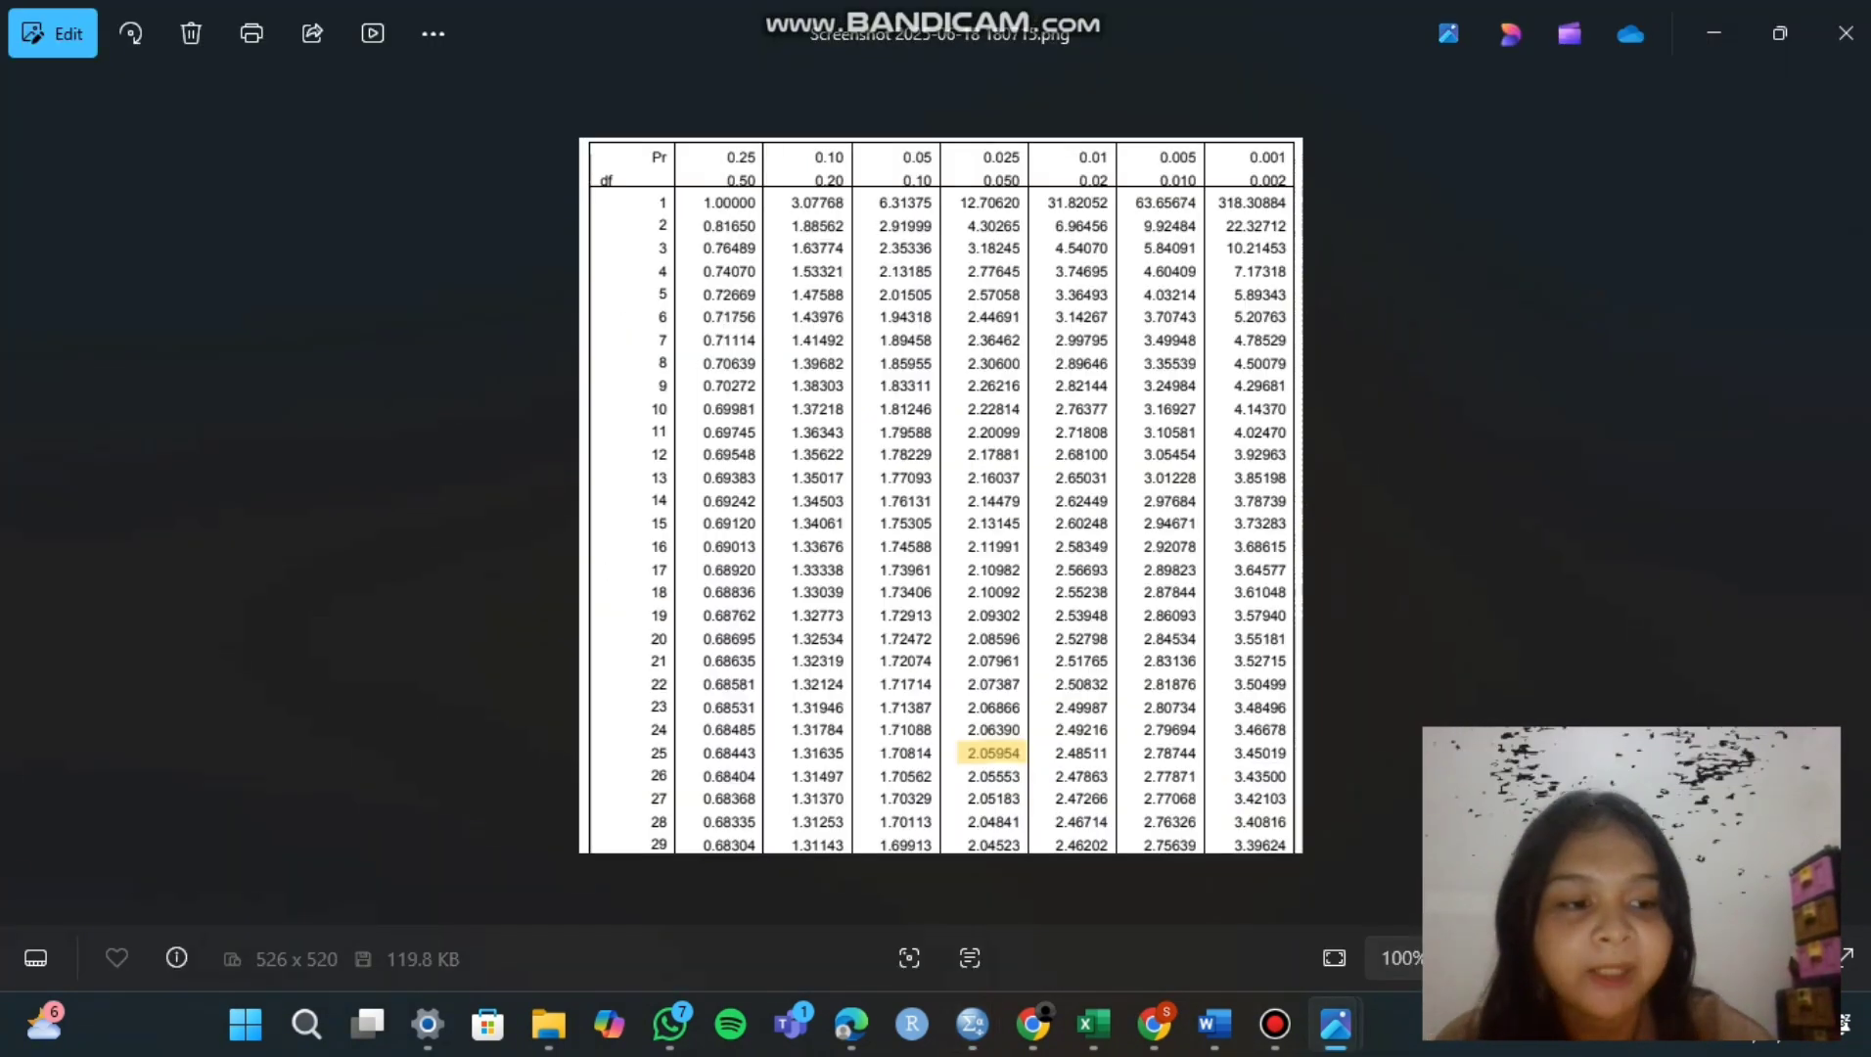
key("alt+Tab")
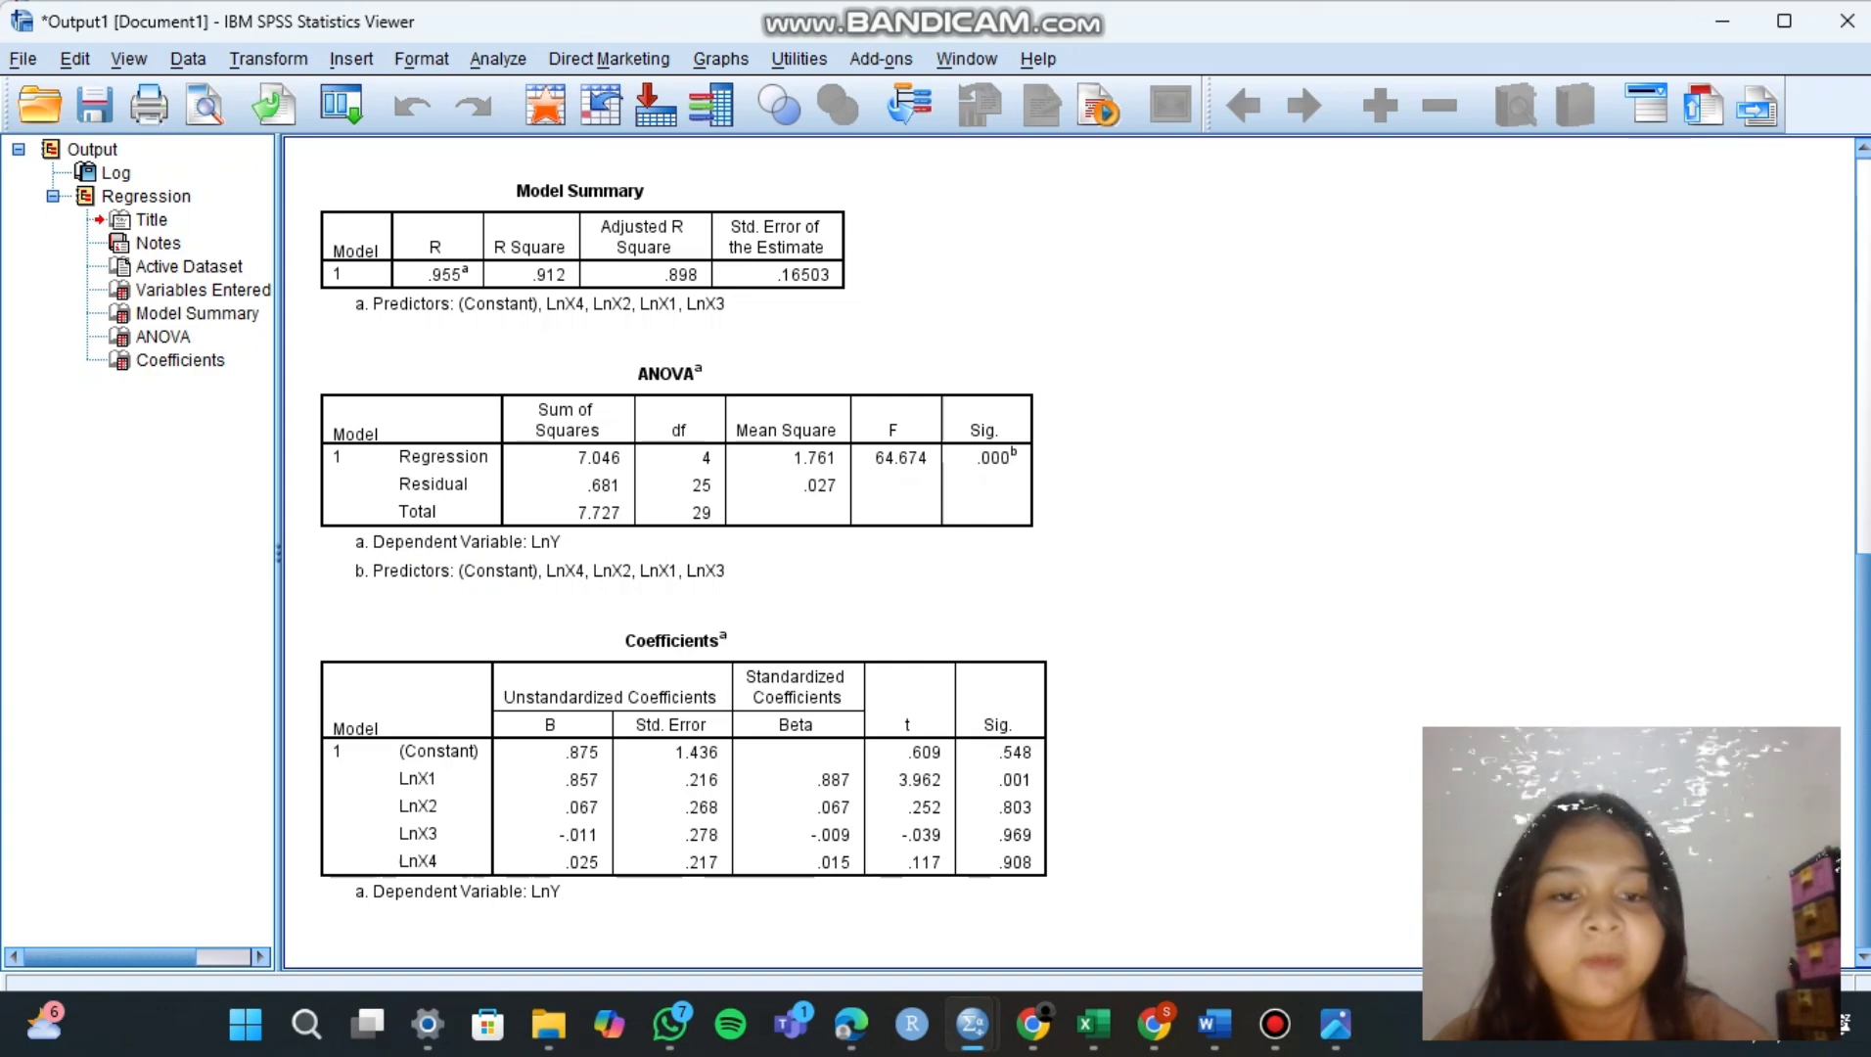